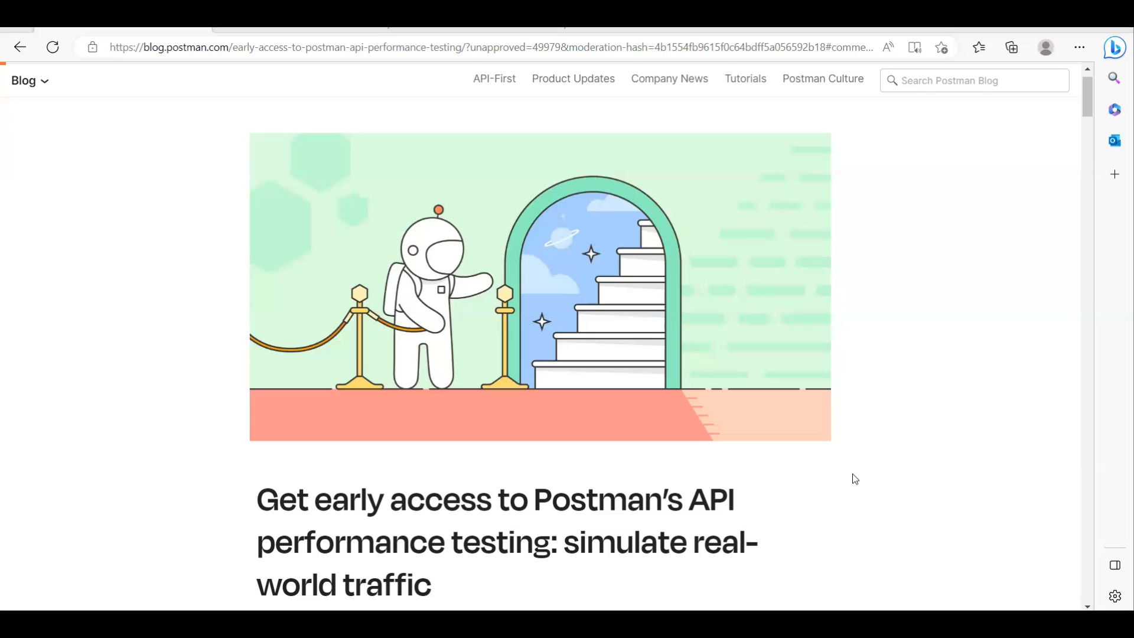
Step: Read the Postman blog article on early access to API performance testing, from the opening questions through the Collection Runner setup steps
scroll(848, 483, down, 3)
scroll(847, 486, down, 5)
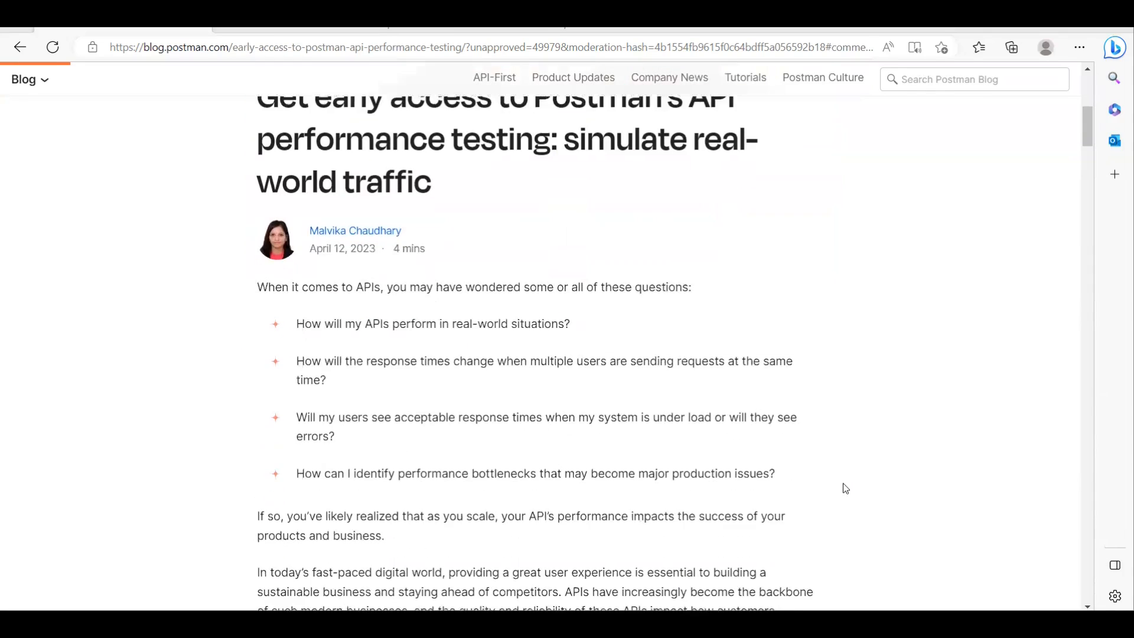
scroll(457, 390, down, 3)
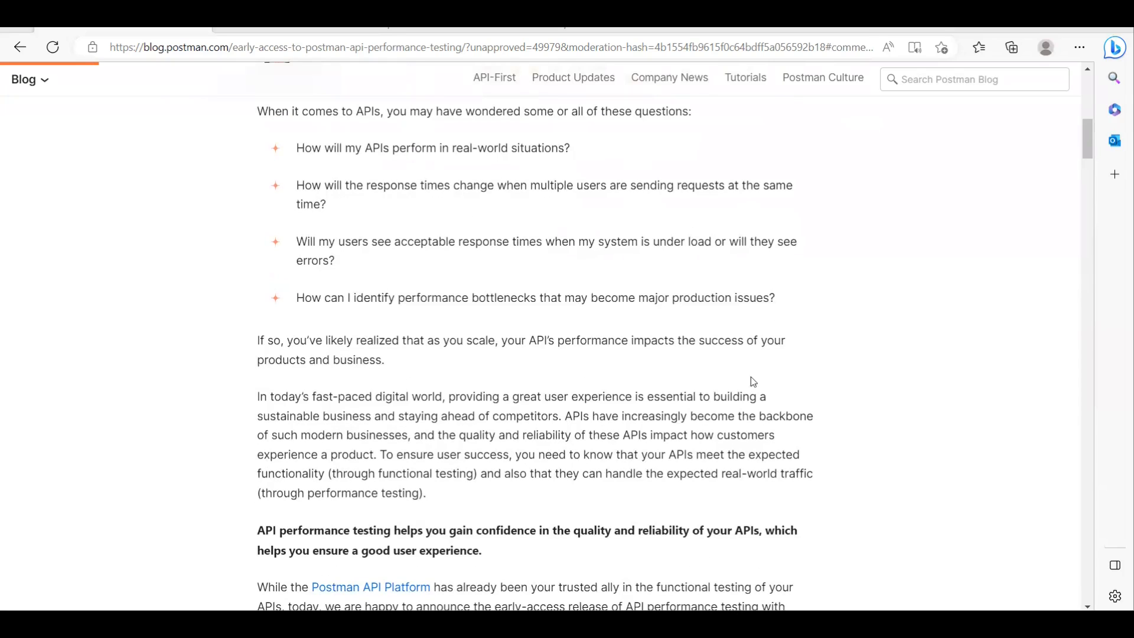
scroll(745, 399, up, 3)
scroll(367, 119, down, 2)
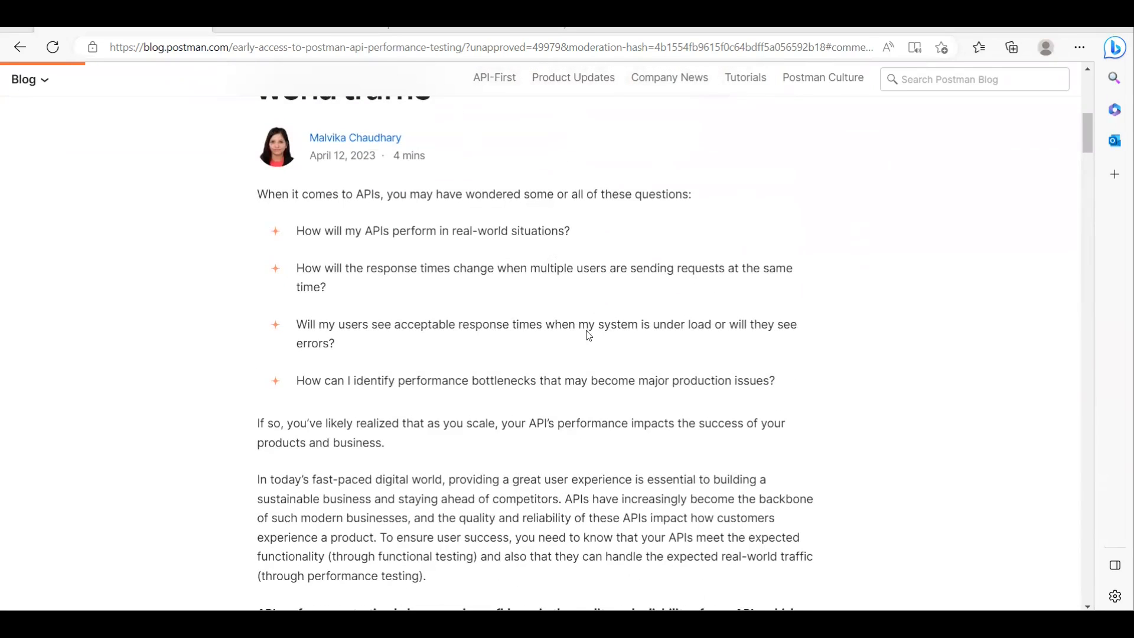
scroll(587, 330, down, 3)
scroll(587, 331, down, 8)
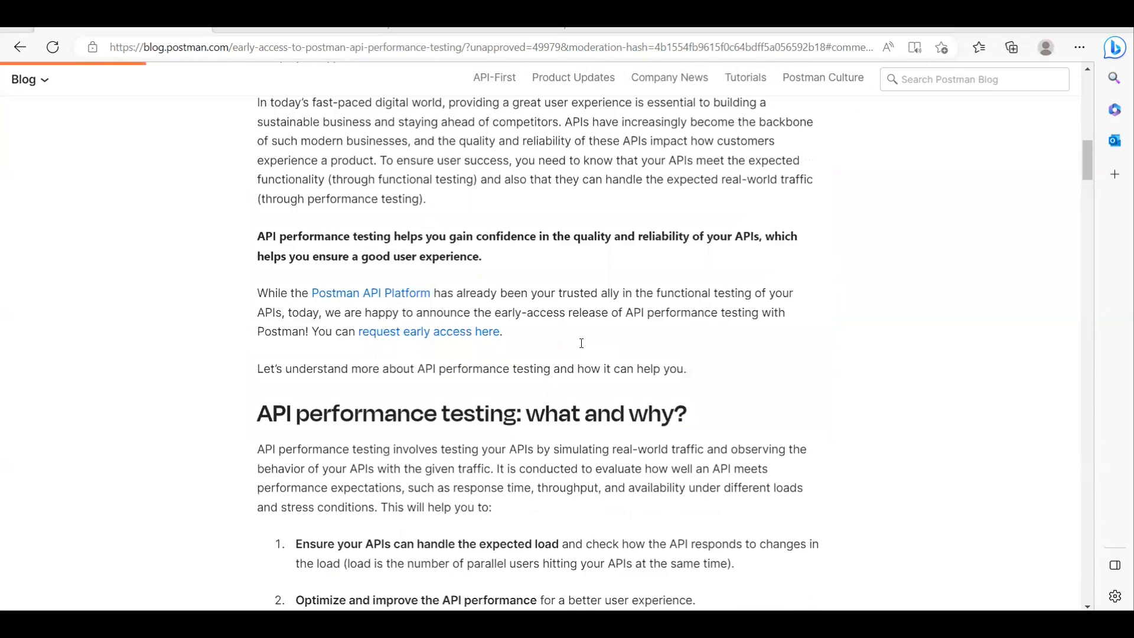
scroll(582, 343, down, 5)
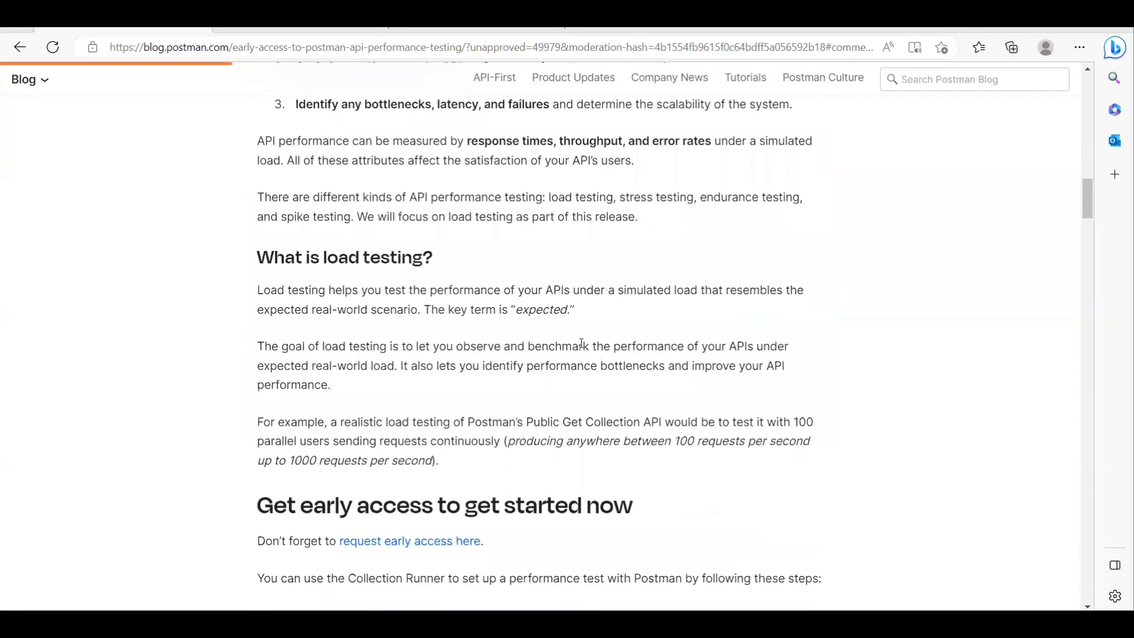
scroll(581, 343, down, 6)
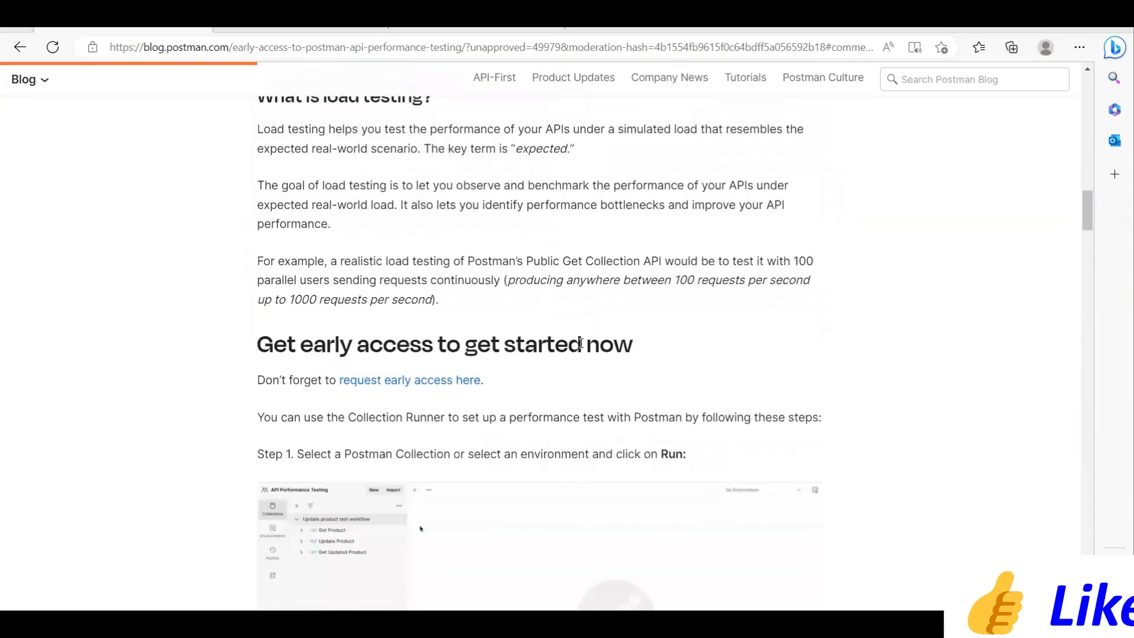
scroll(579, 347, down, 3)
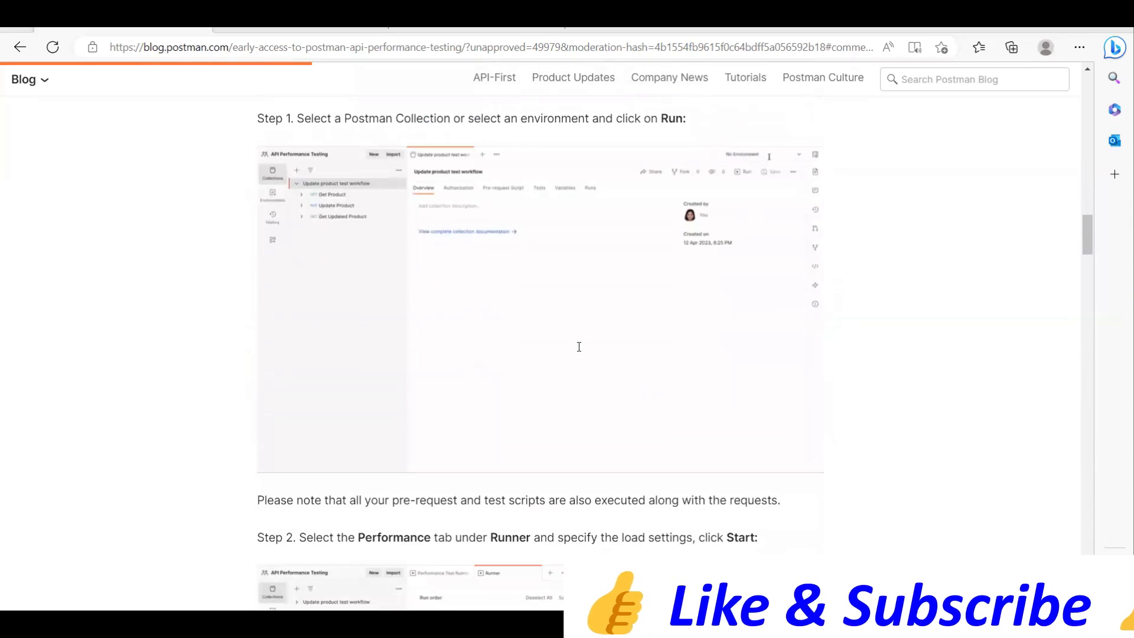
scroll(579, 347, down, 4)
scroll(579, 347, down, 20)
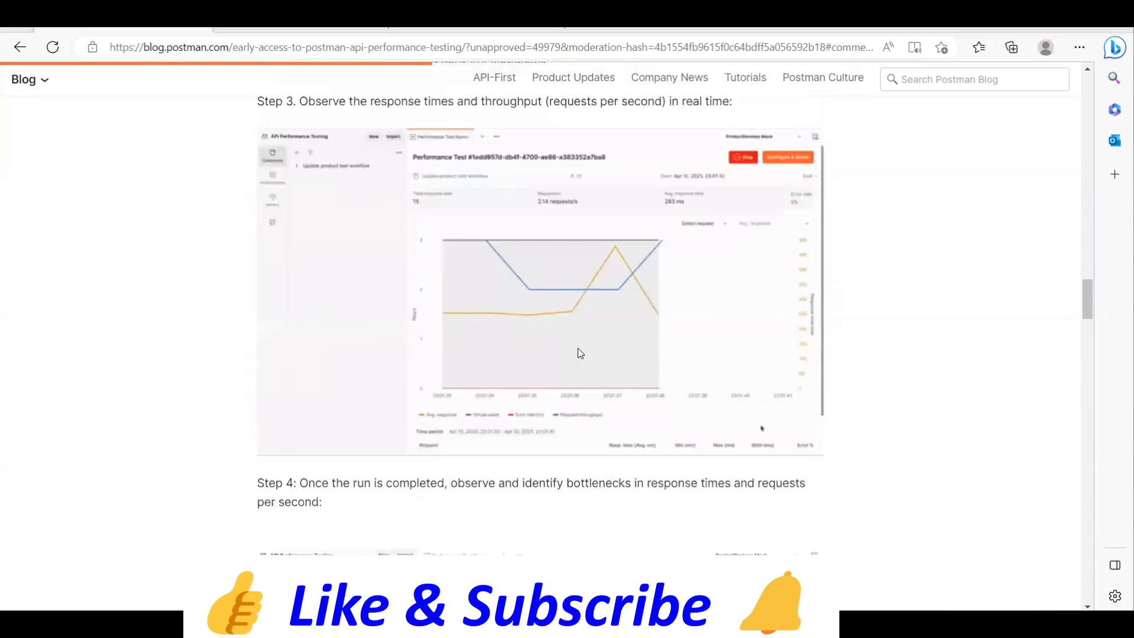
Step: Switch to the Postman Canary download page and read the introduction, marking the warning that builds "may sometimes break"
click(418, 33)
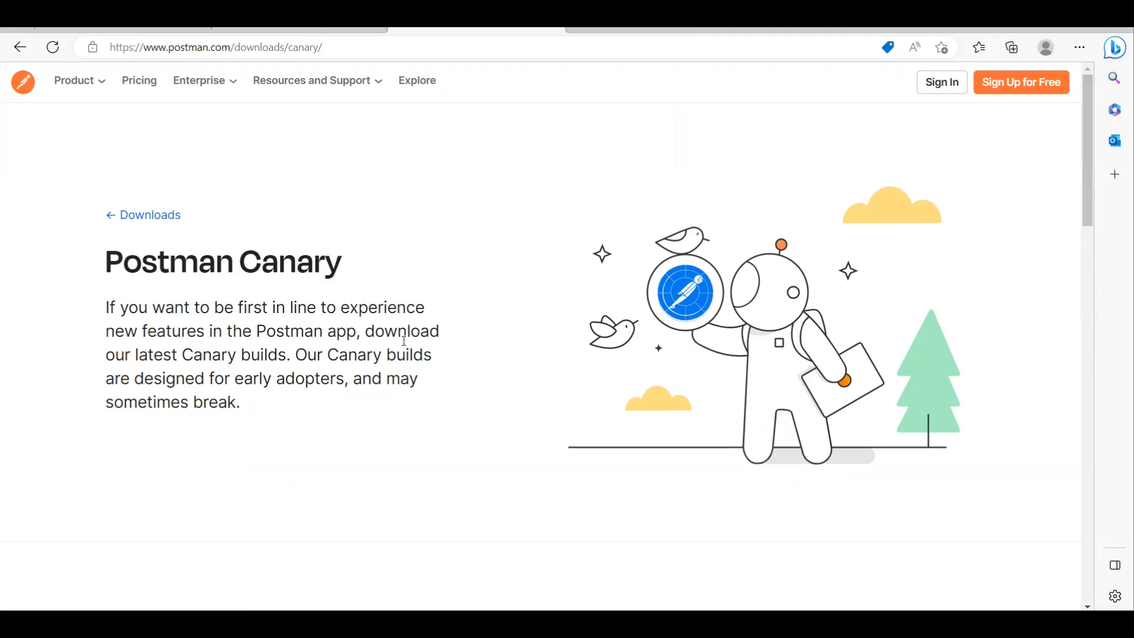
scroll(317, 361, down, 4)
scroll(316, 365, up, 3)
drag(356, 296, 416, 319)
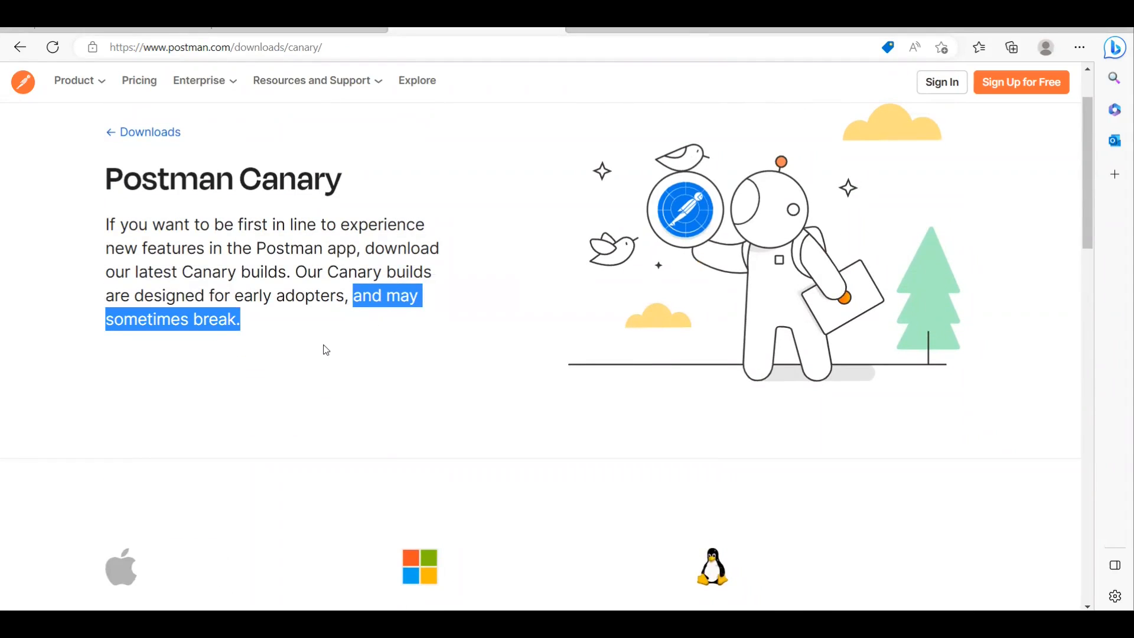
click(308, 350)
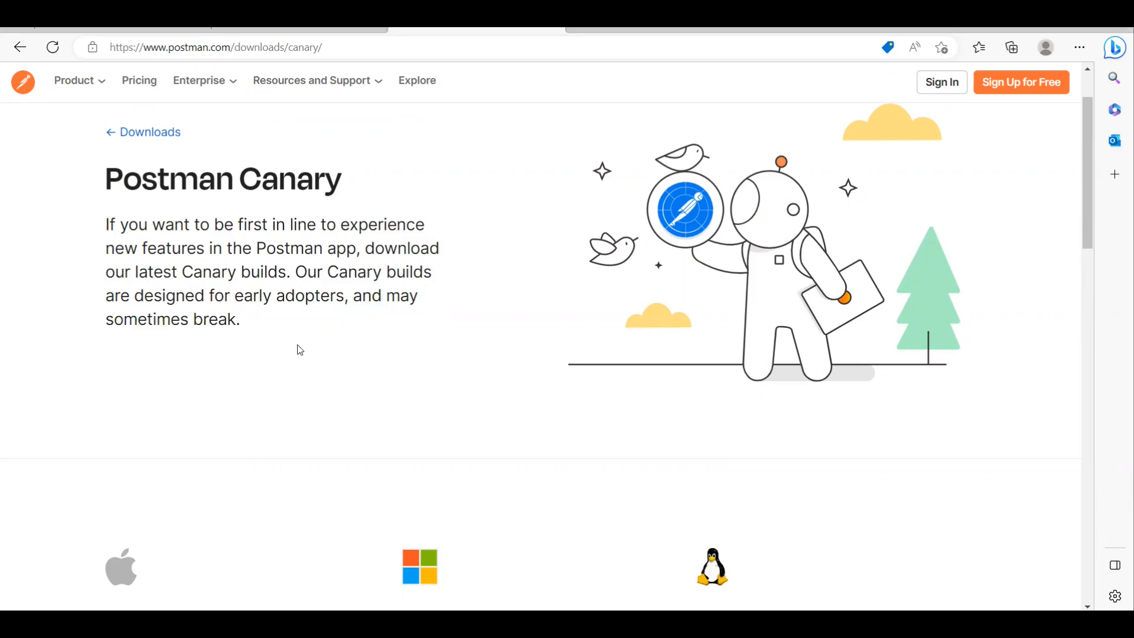
Step: Examine the Canary downloads for Mac, Windows and Linux, and check the workspace in the Postman desktop app before returning to the browser
scroll(355, 383, down, 3)
scroll(355, 384, down, 1)
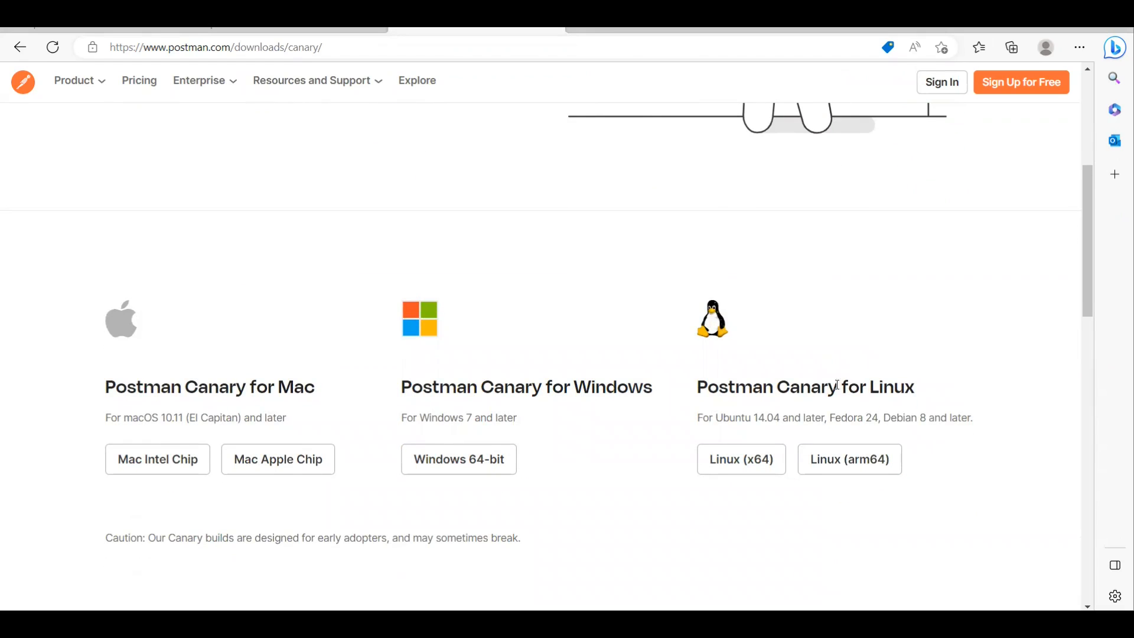
scroll(457, 414, down, 3)
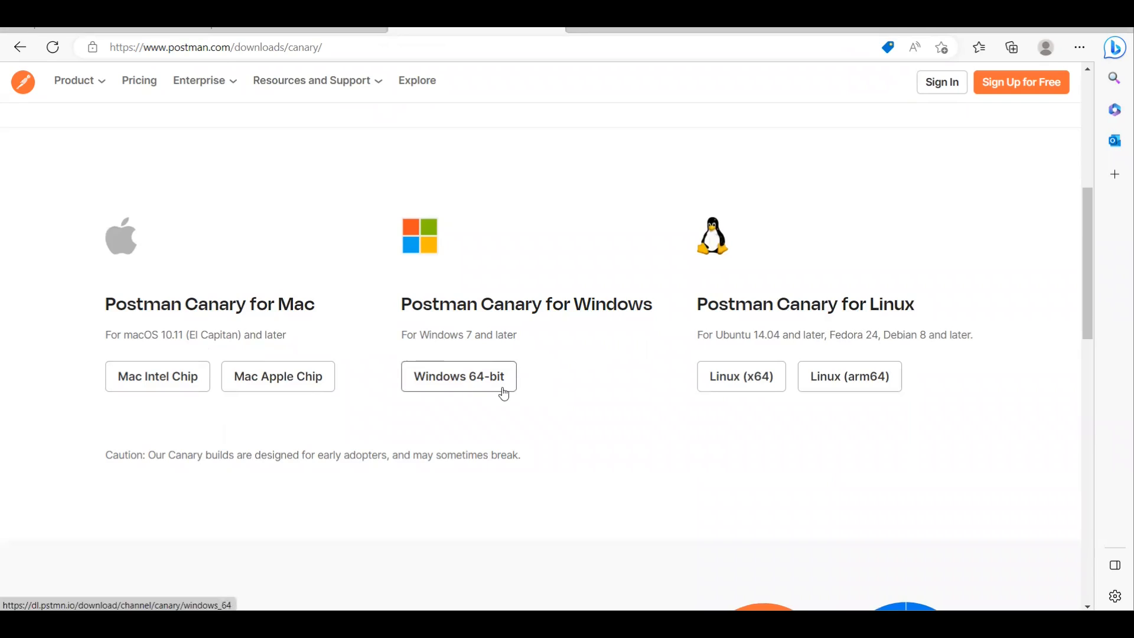
scroll(504, 394, up, 8)
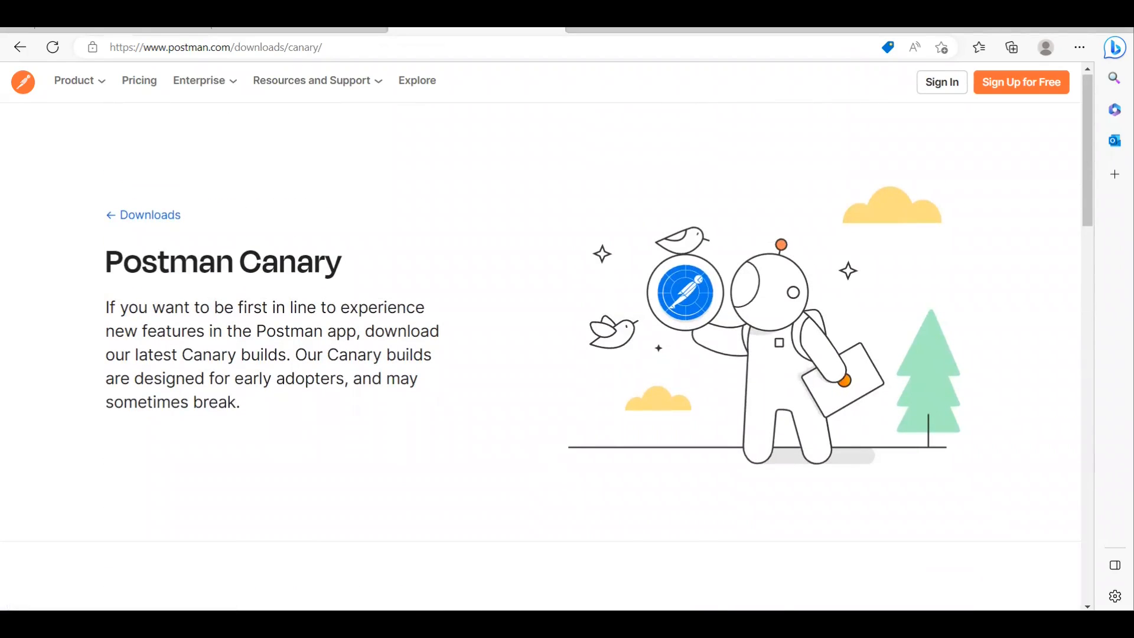
click(618, 624)
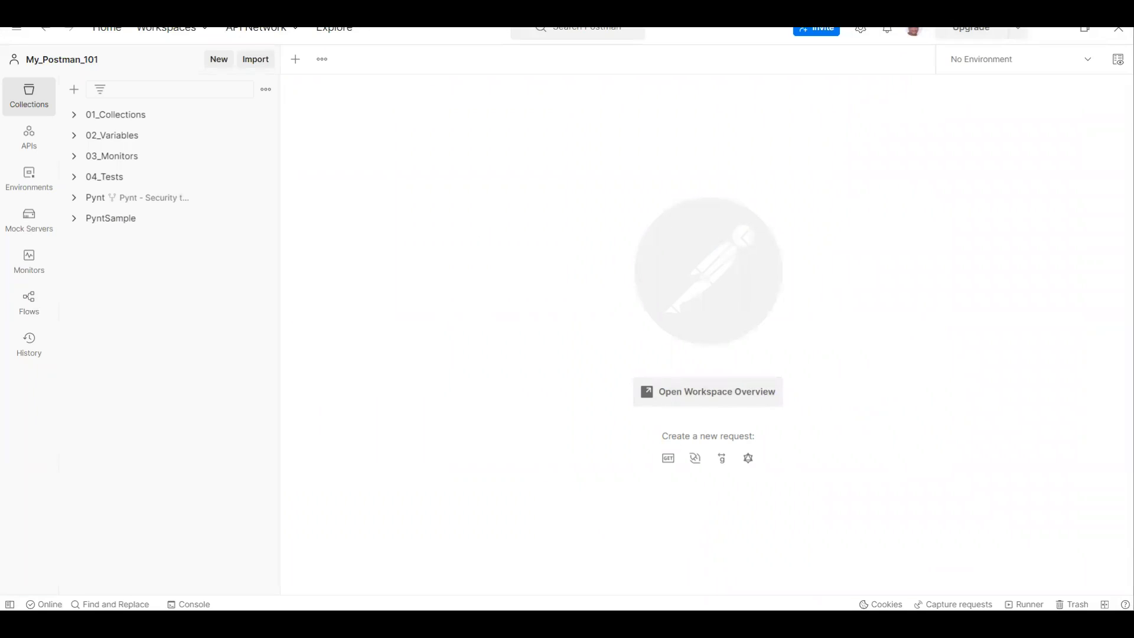
click(597, 624)
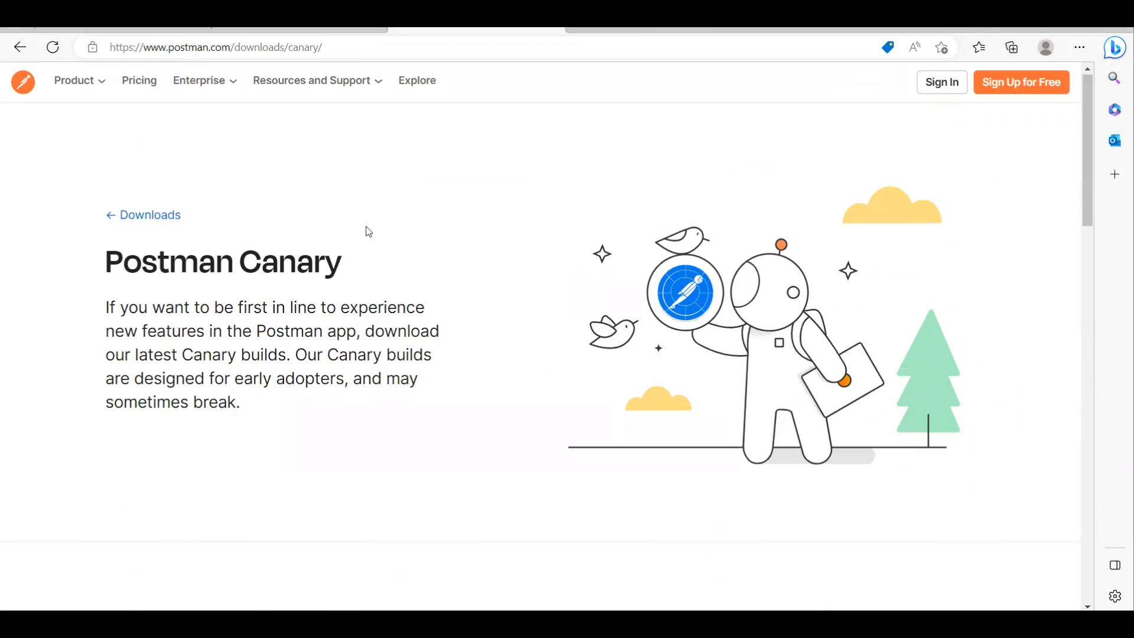
Step: Review the blog article's steps for specifying load settings and observing response times, and return to the Canary download page
click(163, 30)
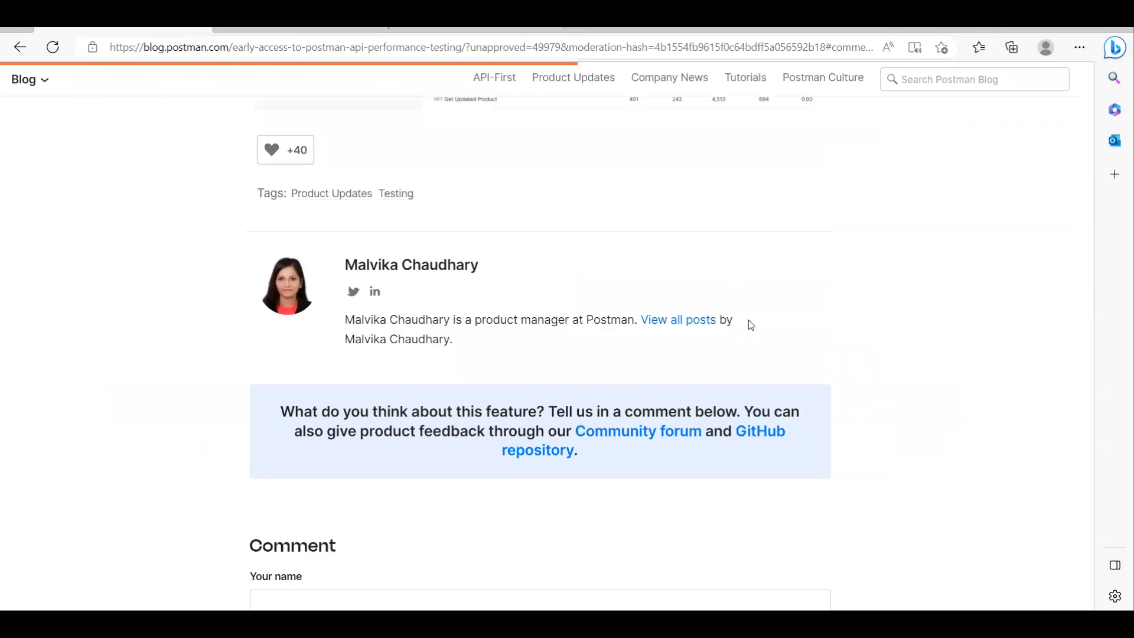
scroll(751, 321, up, 15)
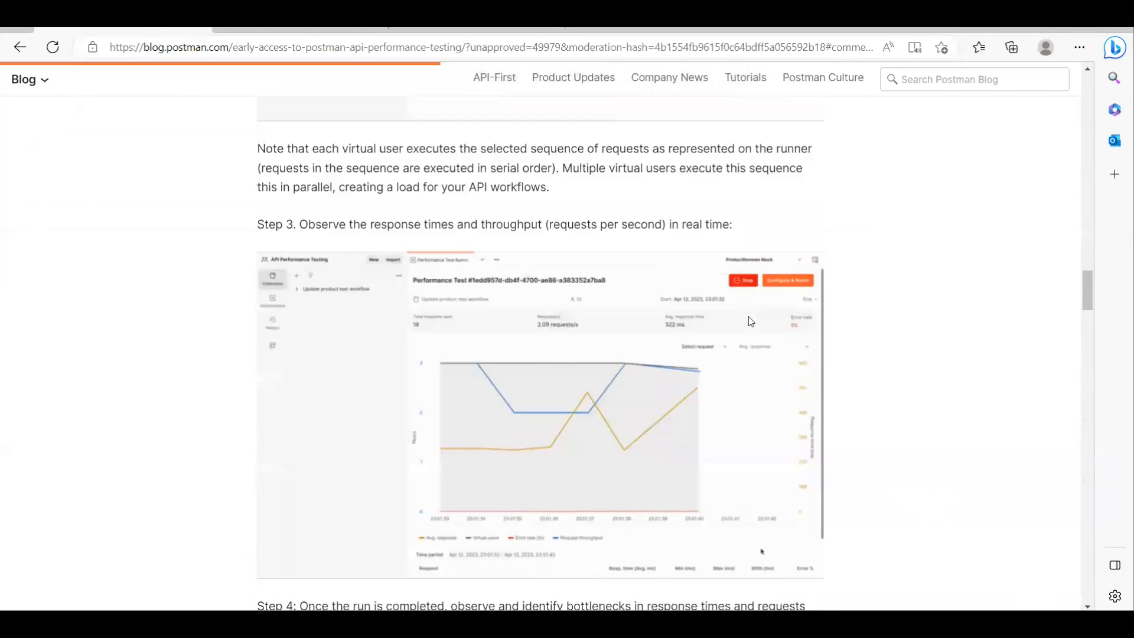
scroll(749, 320, up, 6)
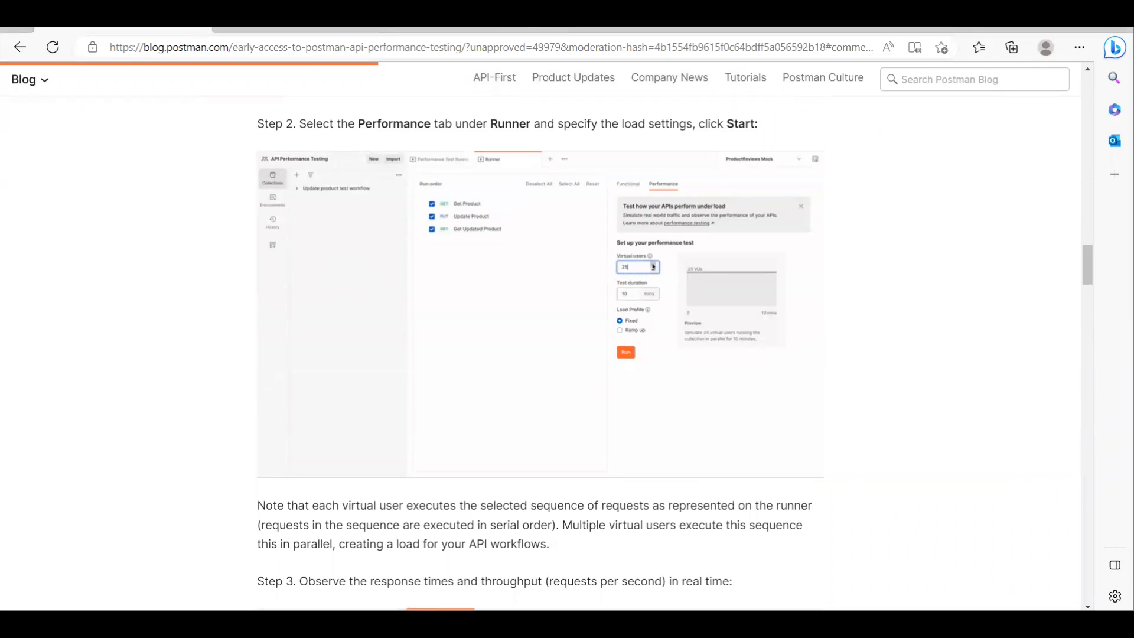
click(542, 29)
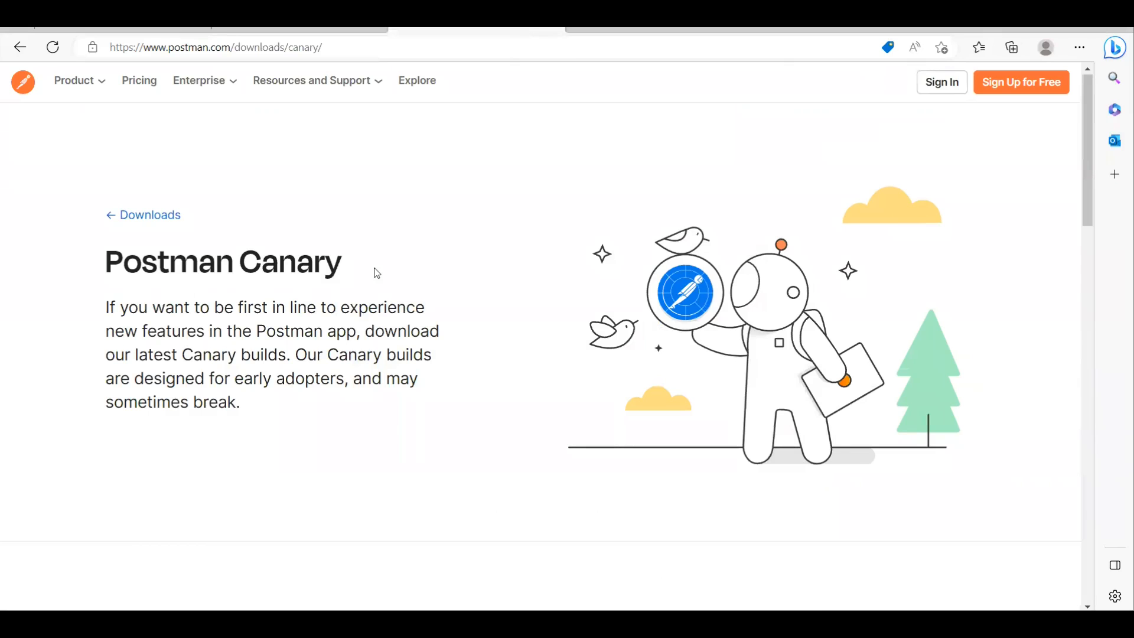
Step: Return to the blog article and reread its opening questions and the explanation of what API performance testing is
click(167, 31)
scroll(742, 318, up, 8)
scroll(743, 317, up, 15)
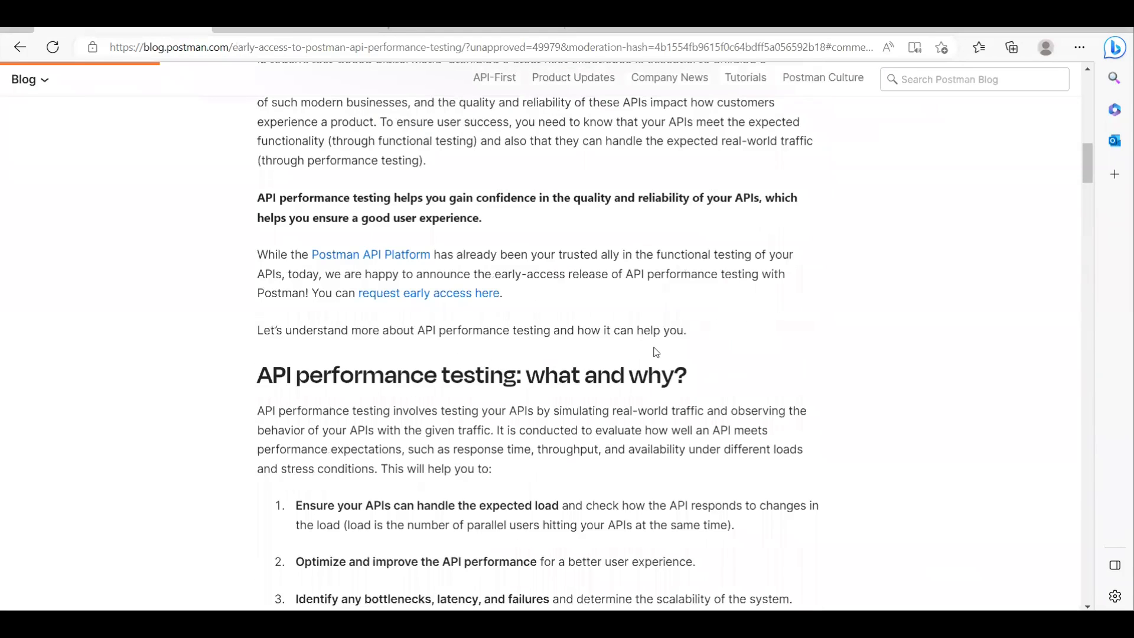
scroll(653, 349, up, 10)
scroll(592, 367, down, 3)
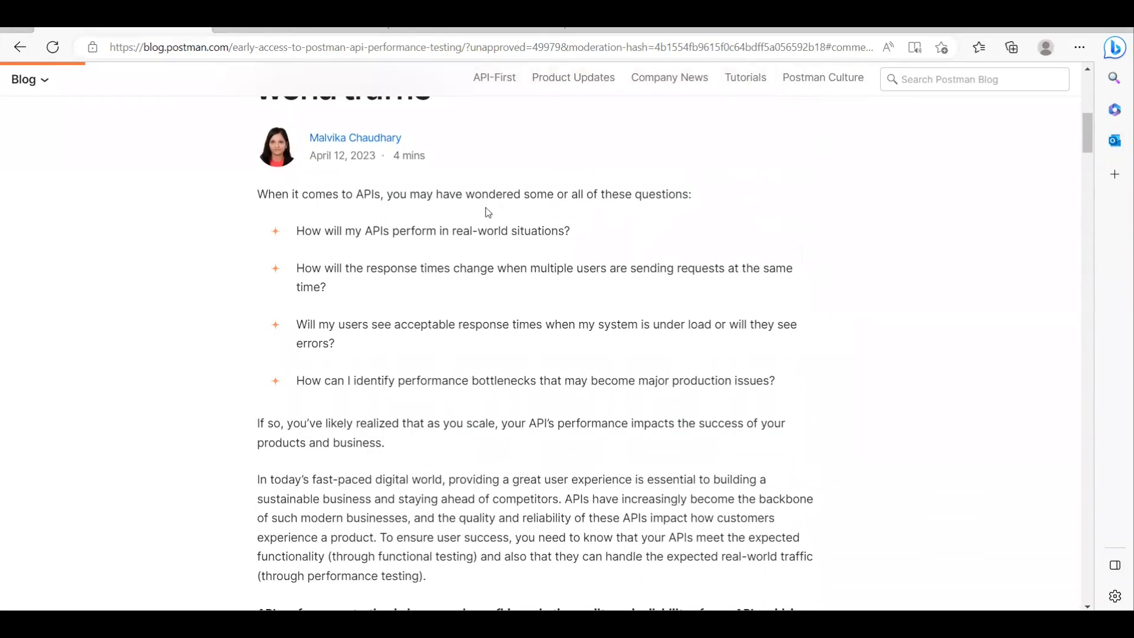
scroll(522, 355, down, 4)
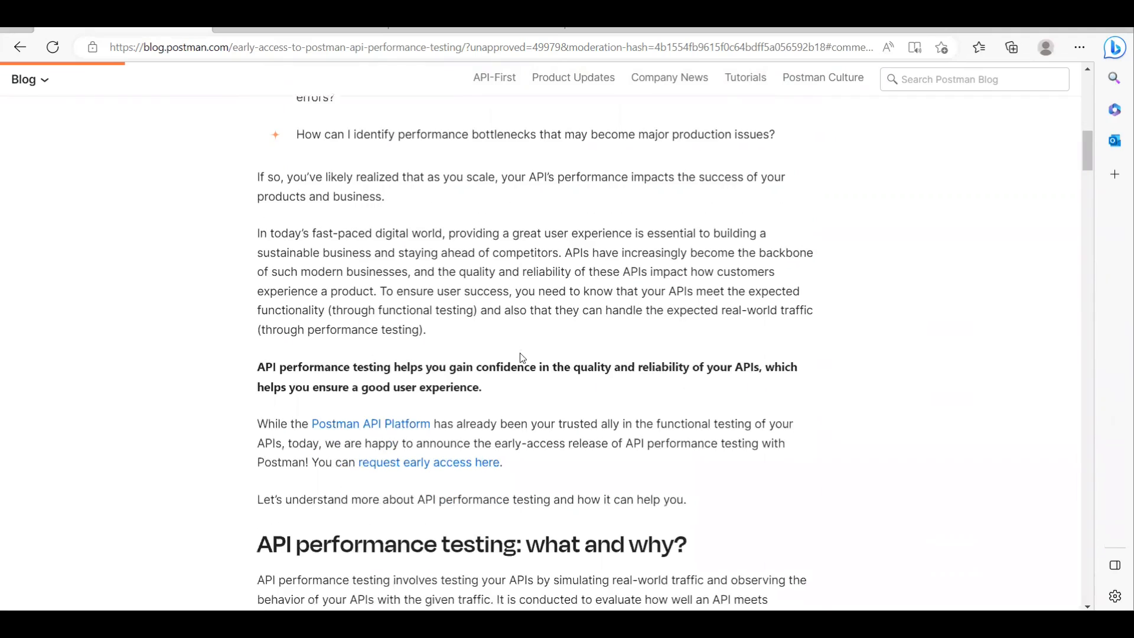
scroll(641, 391, down, 2)
scroll(640, 398, down, 5)
Step: Open the "Testing API performance" PDF and select the words "Postman desktop" in the note about configuring and running performance tests
click(319, 33)
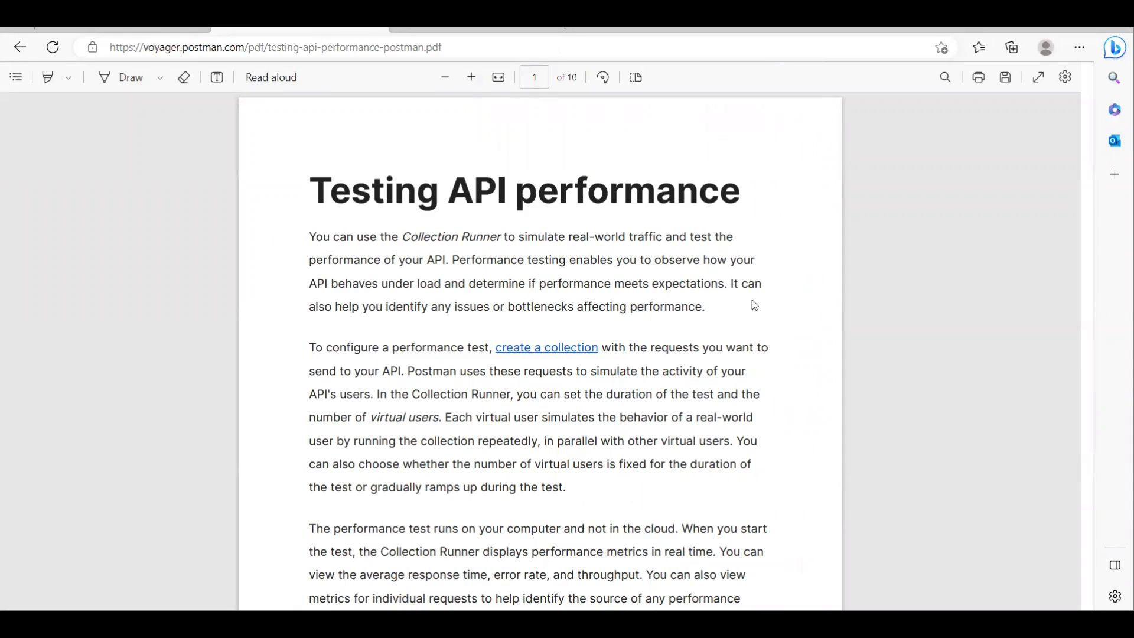
scroll(751, 306, down, 4)
scroll(751, 306, down, 1)
scroll(749, 307, up, 3)
scroll(749, 307, down, 3)
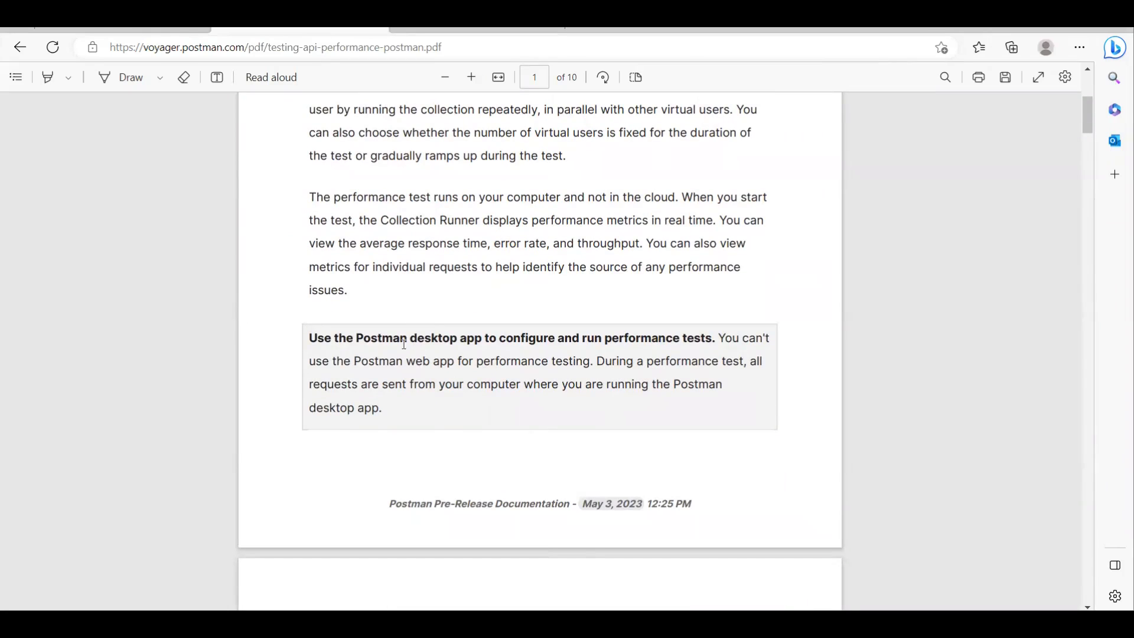
drag(358, 339, 482, 339)
click(428, 415)
drag(359, 336, 461, 344)
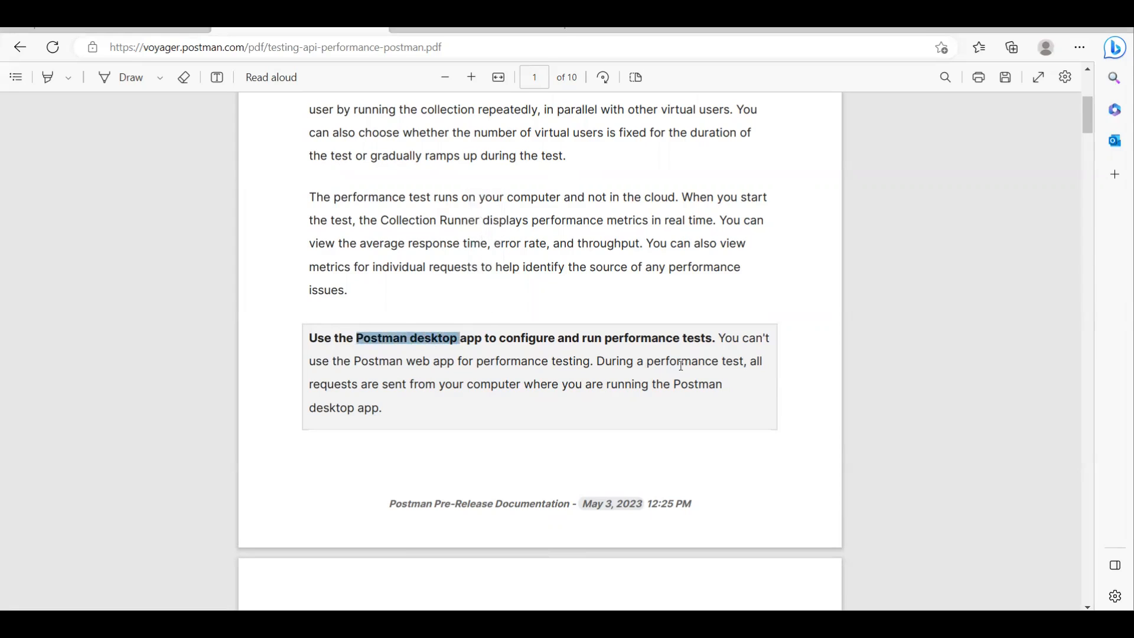
Step: Go back to the blog article and review its load testing explanation and "Get early access to get started now" section
click(127, 30)
scroll(435, 372, up, 20)
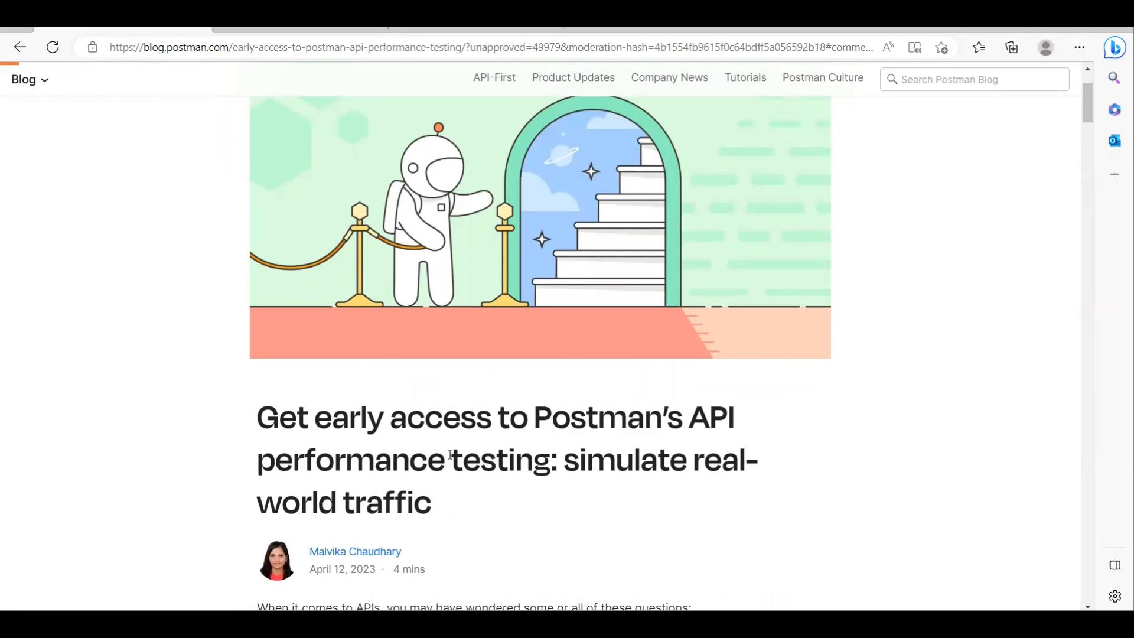
scroll(602, 478, down, 15)
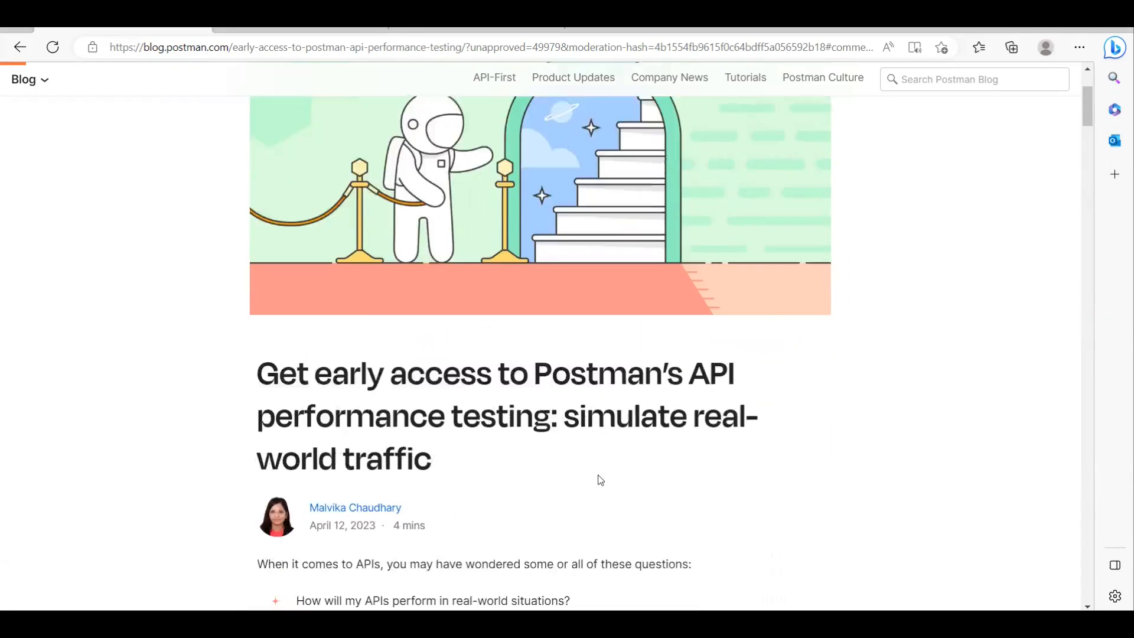
scroll(602, 479, down, 10)
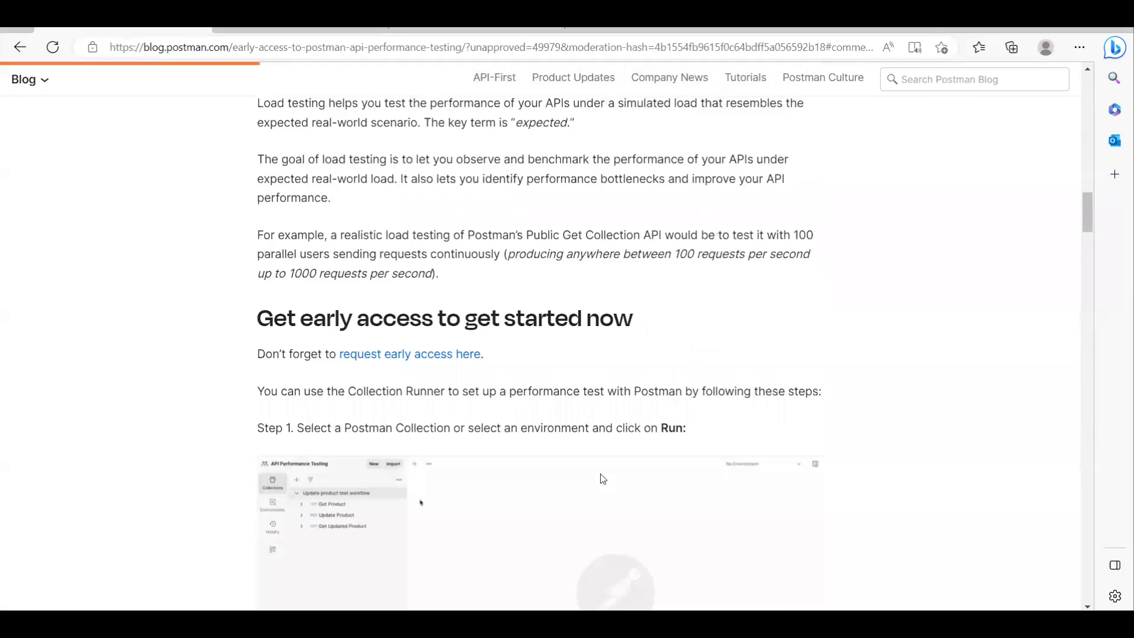
scroll(468, 396, up, 3)
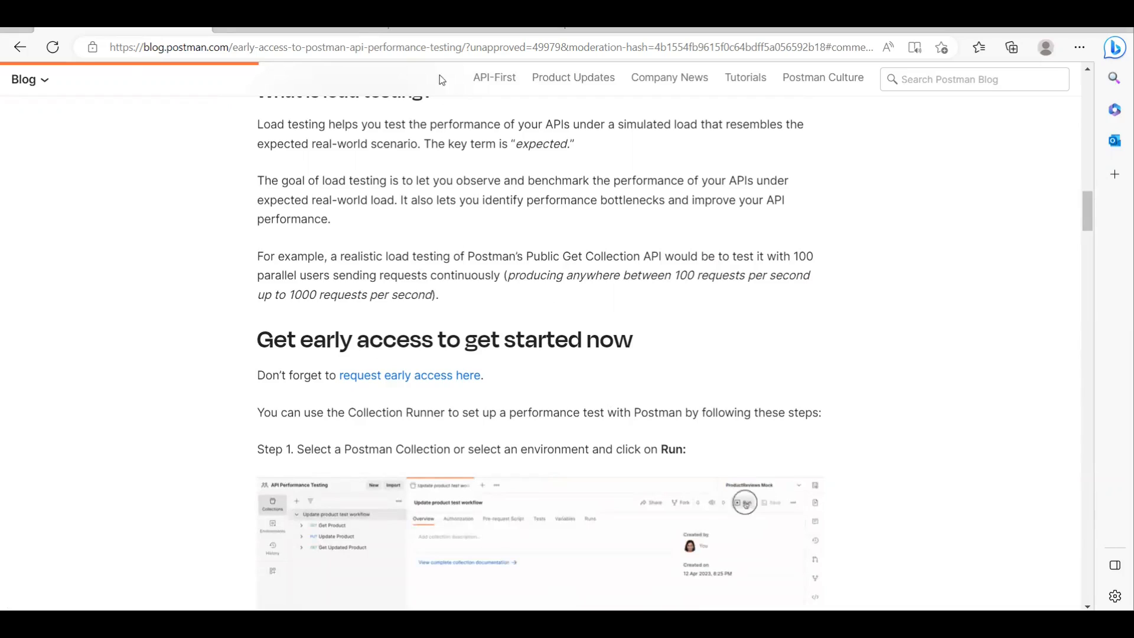
Step: Return to the "Testing API performance" PDF and read the "Configuring a performance test" section through the virtual users step
click(319, 32)
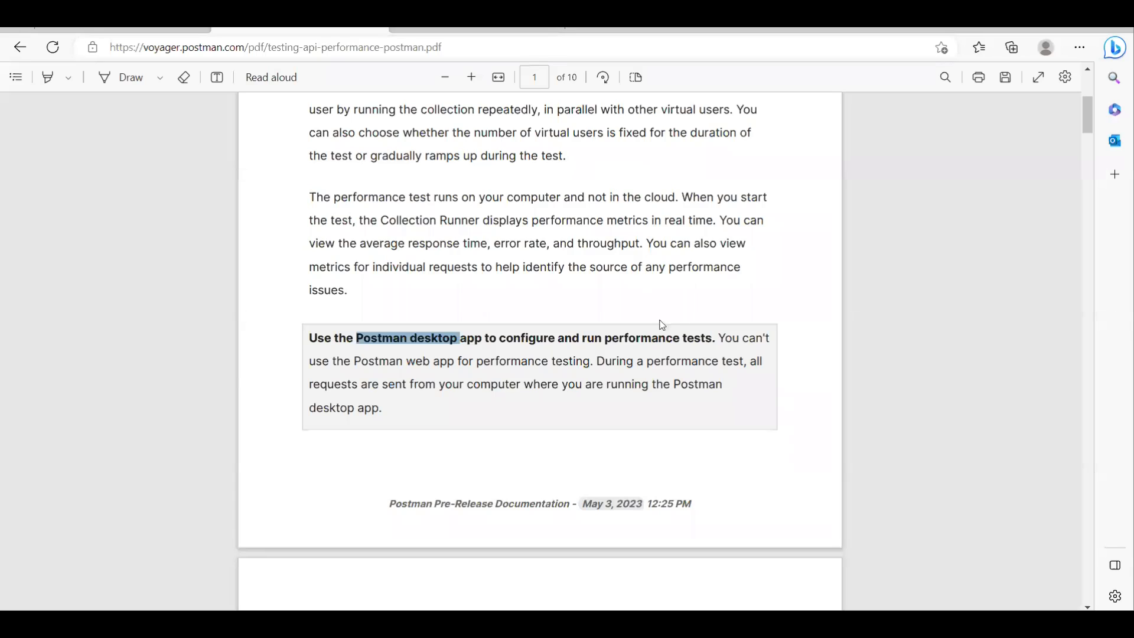
scroll(665, 339, down, 2)
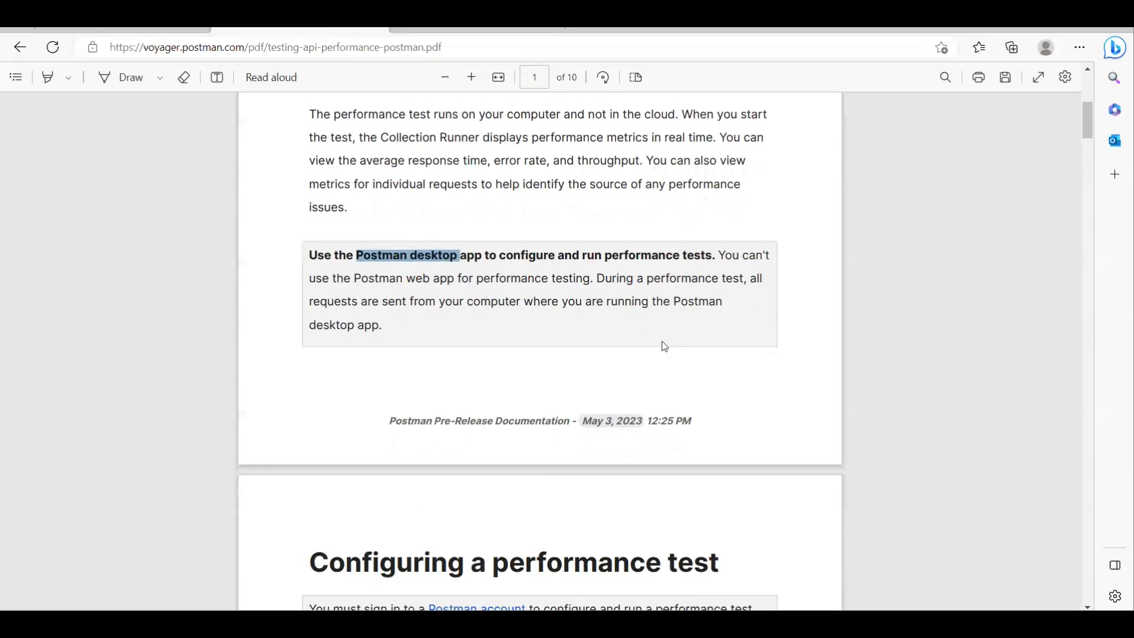
click(644, 358)
scroll(644, 359, down, 2)
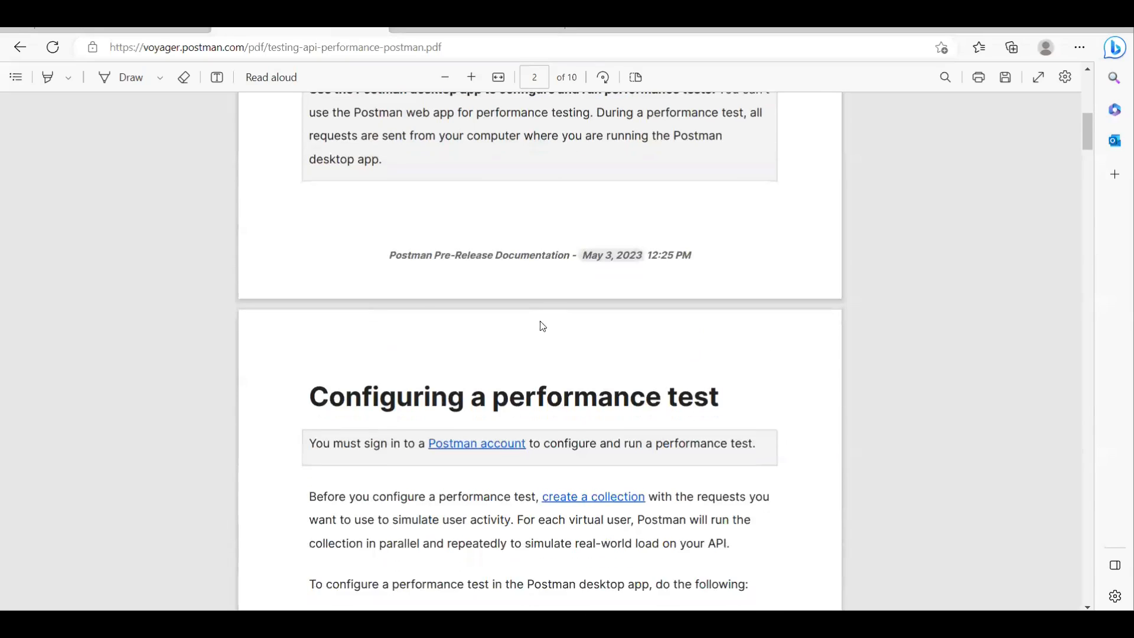
scroll(712, 326, down, 2)
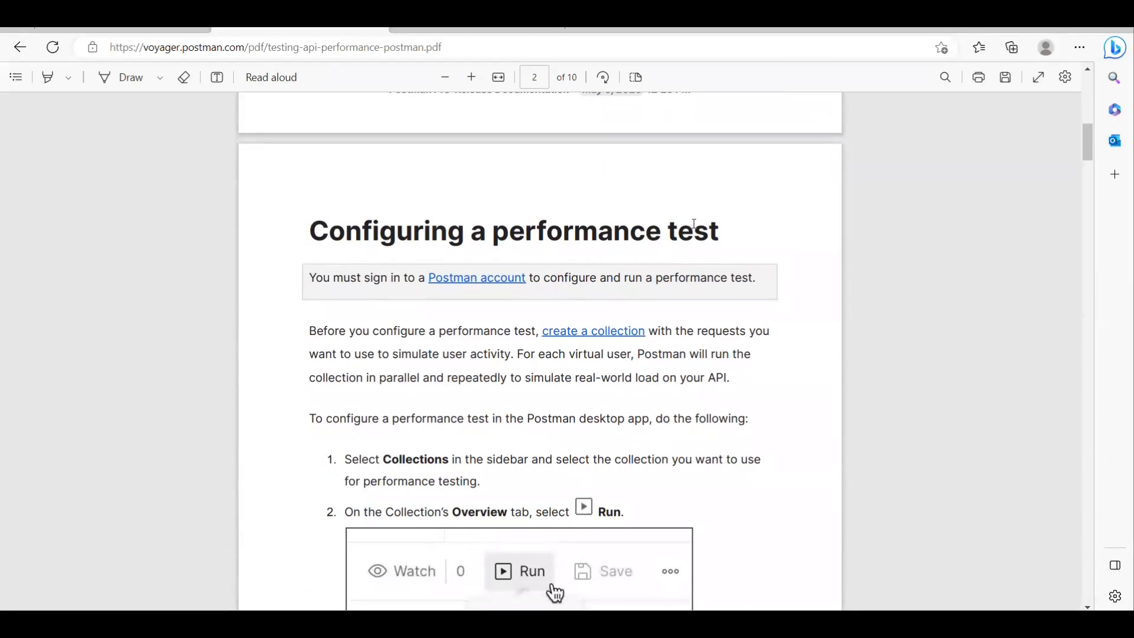
scroll(662, 243, down, 2)
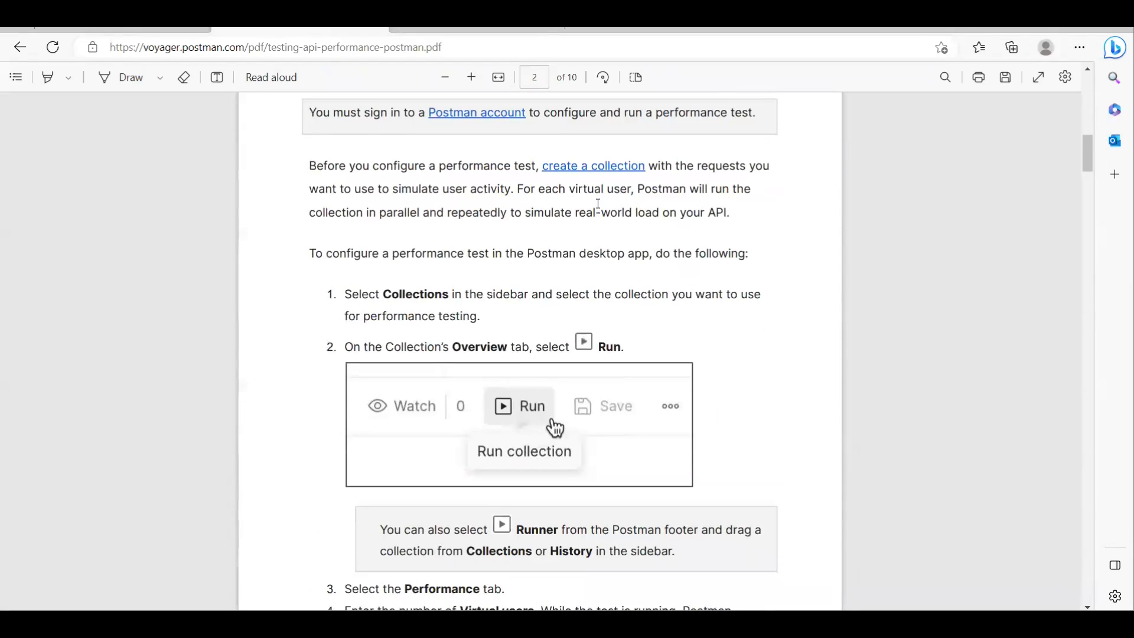
scroll(616, 244, up, 1)
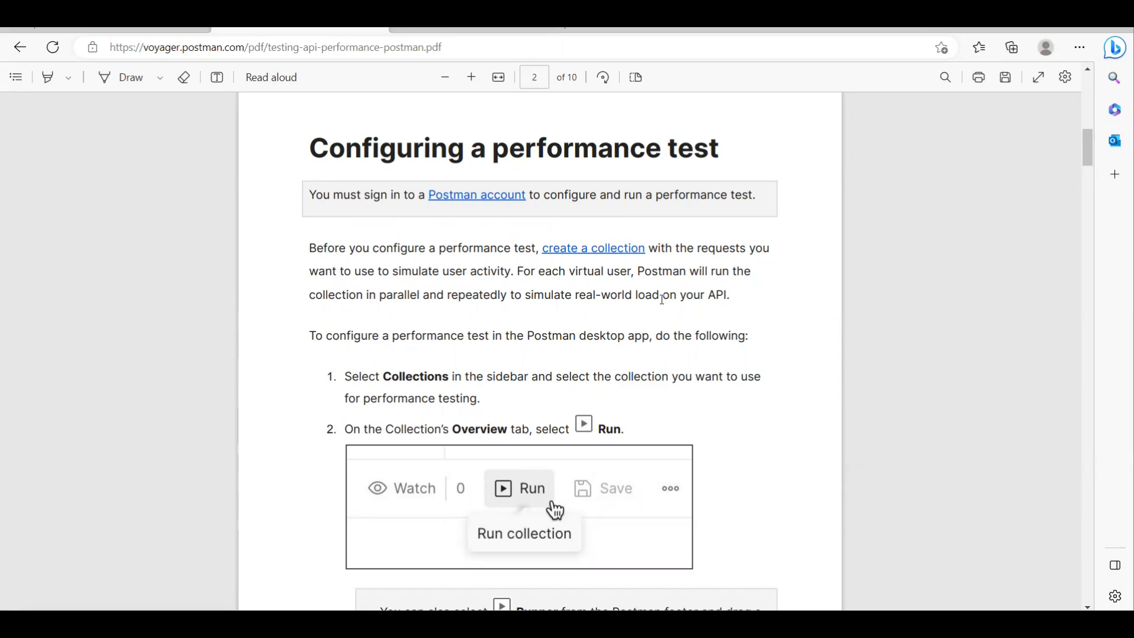
scroll(659, 295, down, 1)
scroll(713, 291, down, 1)
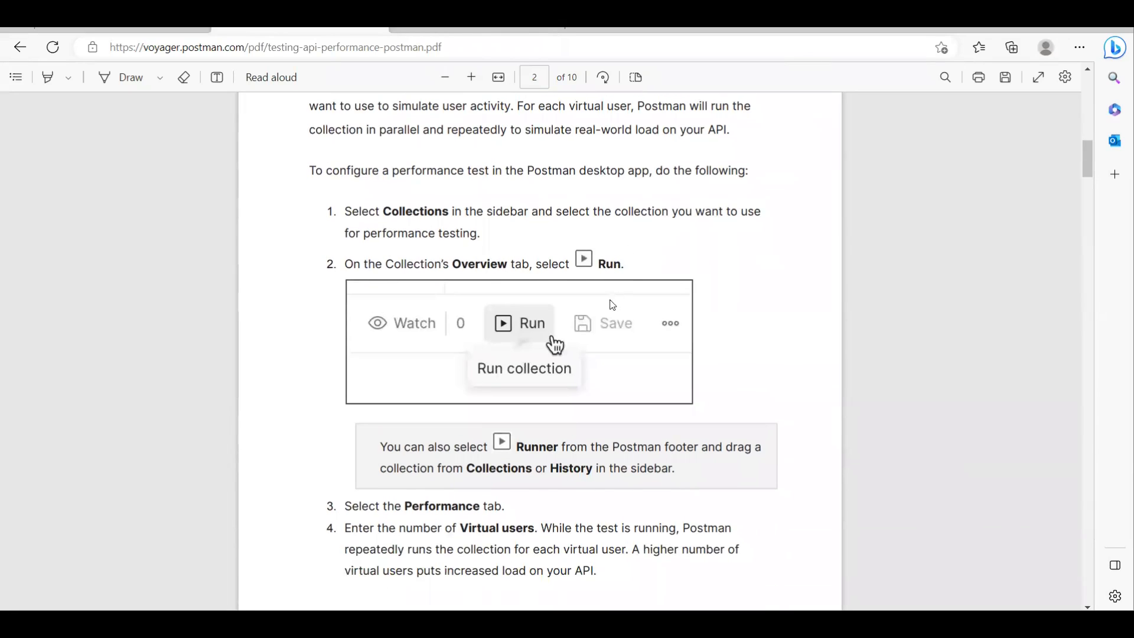
scroll(565, 264, down, 2)
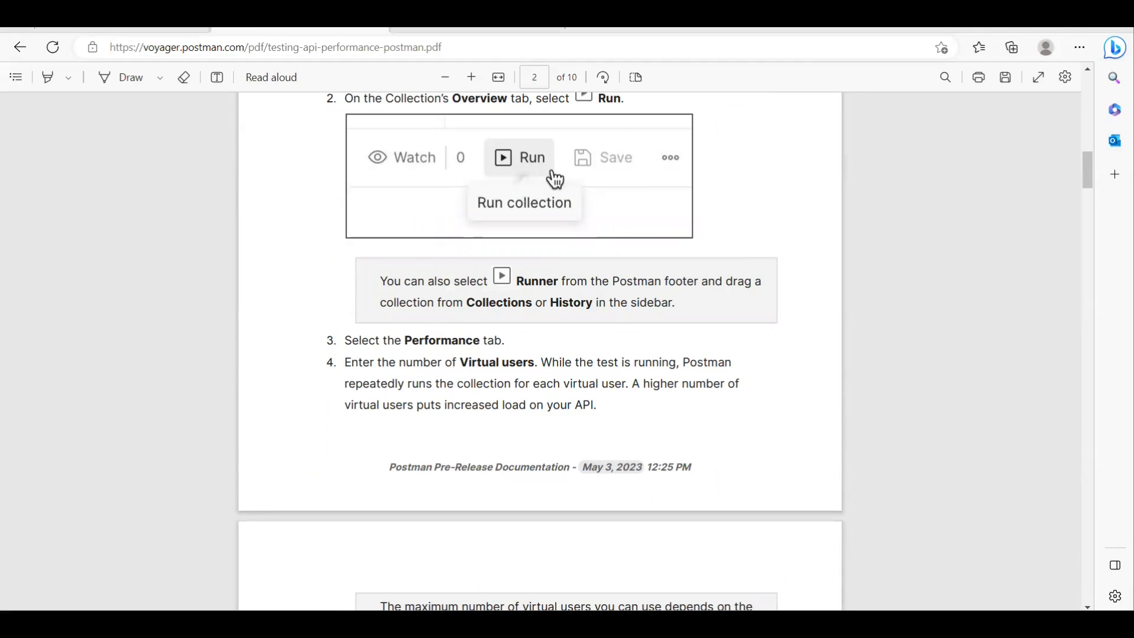
Step: Switch to Postman, maximize it, and open the collection run of 04_Tests with its Performance settings
key(alt+Tab)
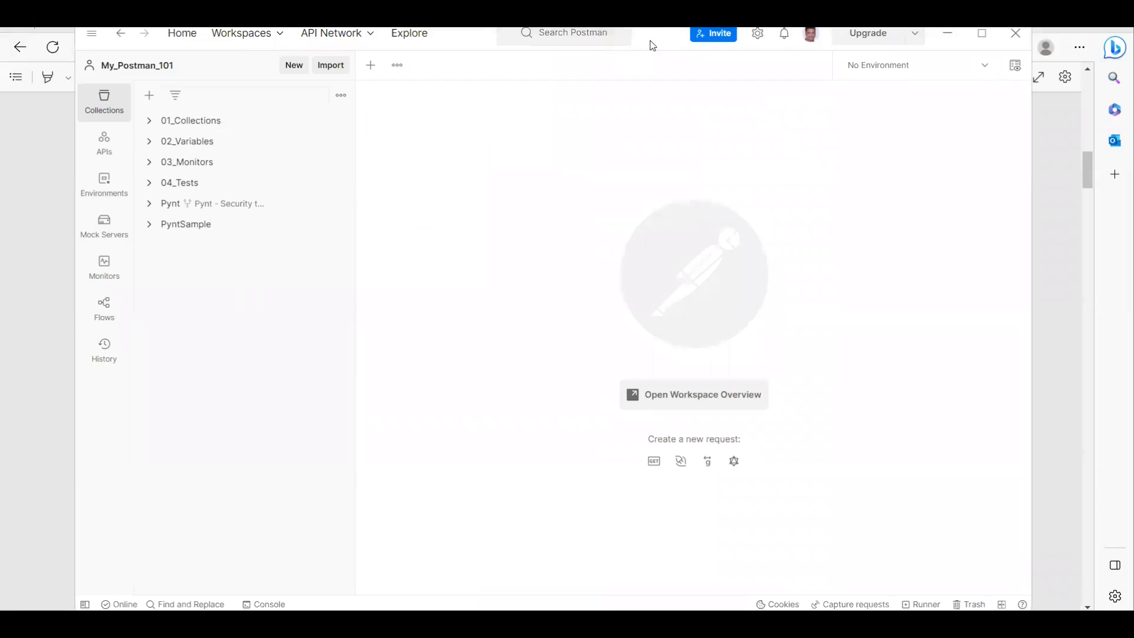
double_click(650, 42)
click(113, 183)
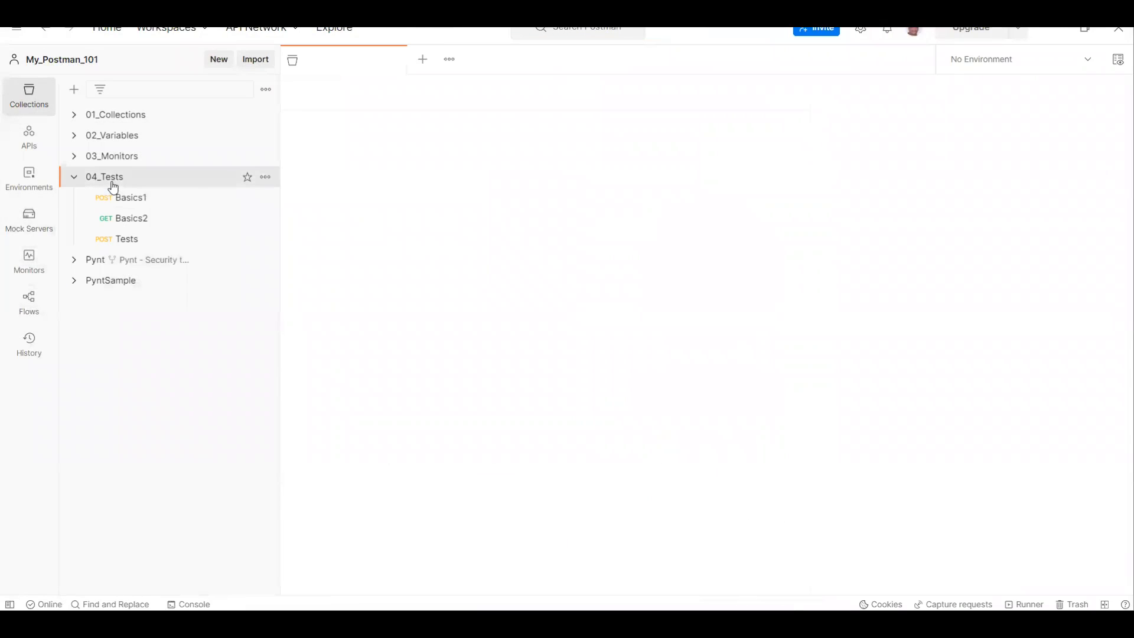
click(263, 180)
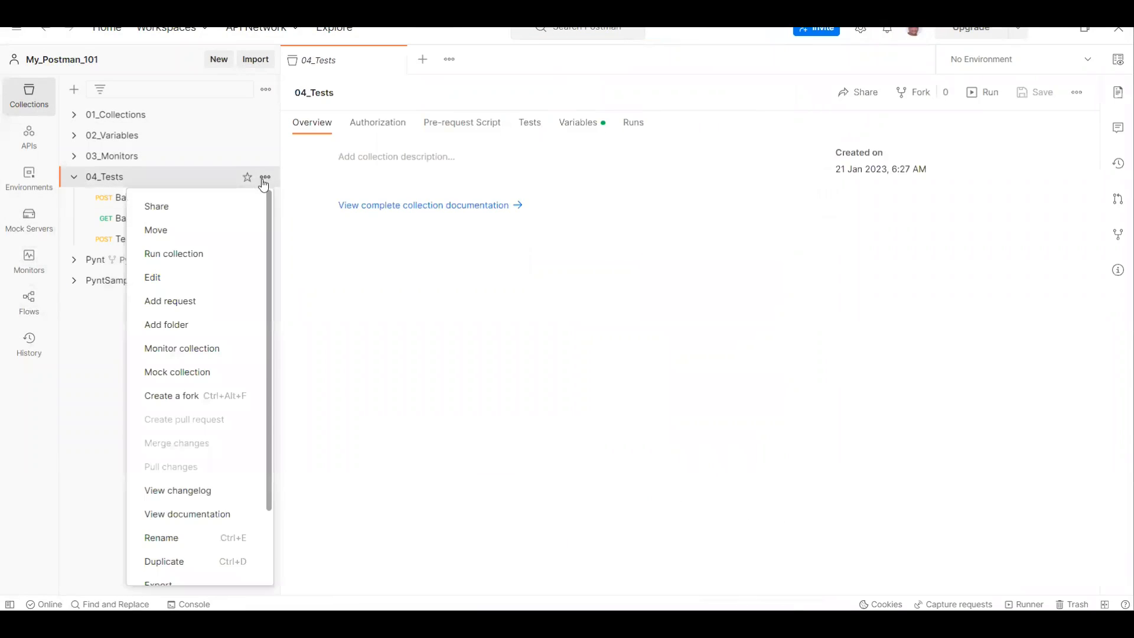
click(196, 255)
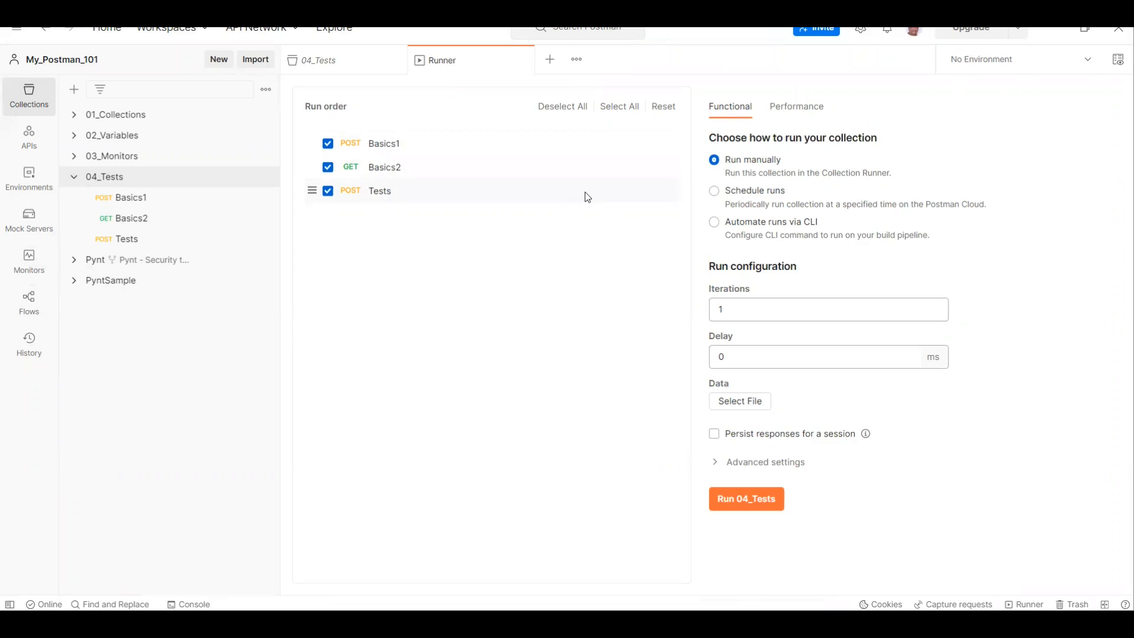
click(799, 115)
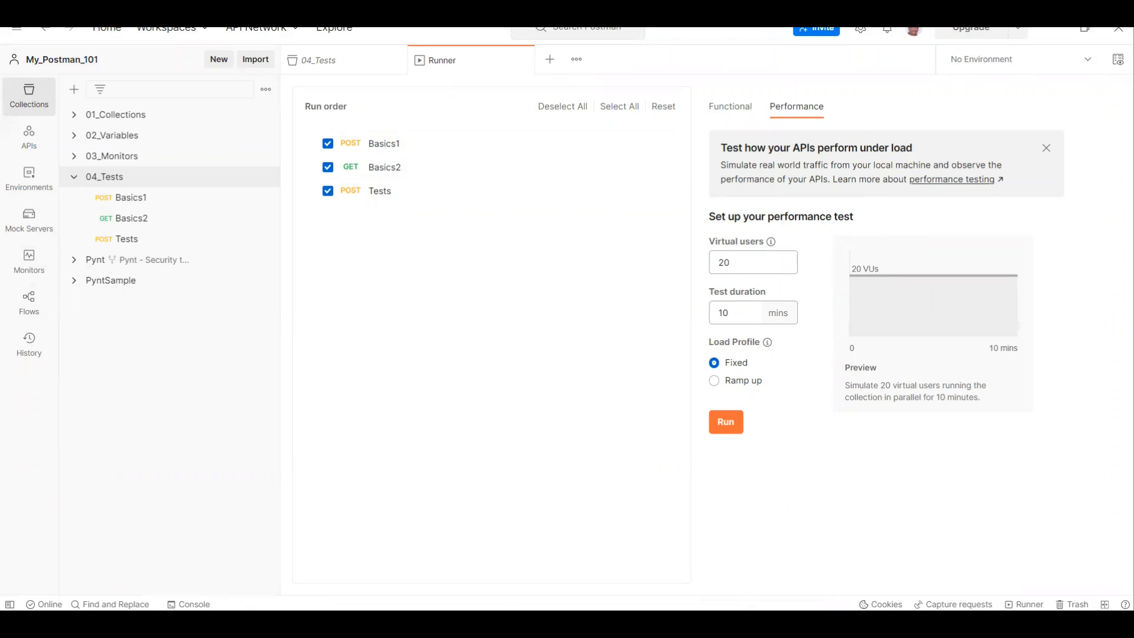
Step: Go back to the PDF and read the steps on virtual users, test duration and load profile
key(alt+Tab)
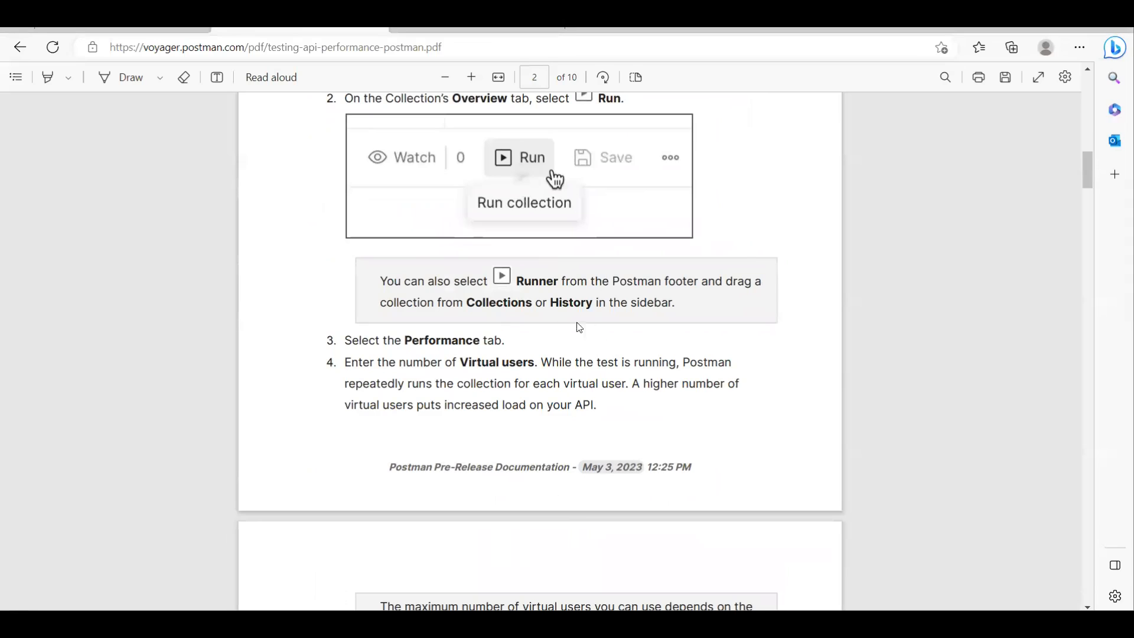
scroll(555, 358, down, 2)
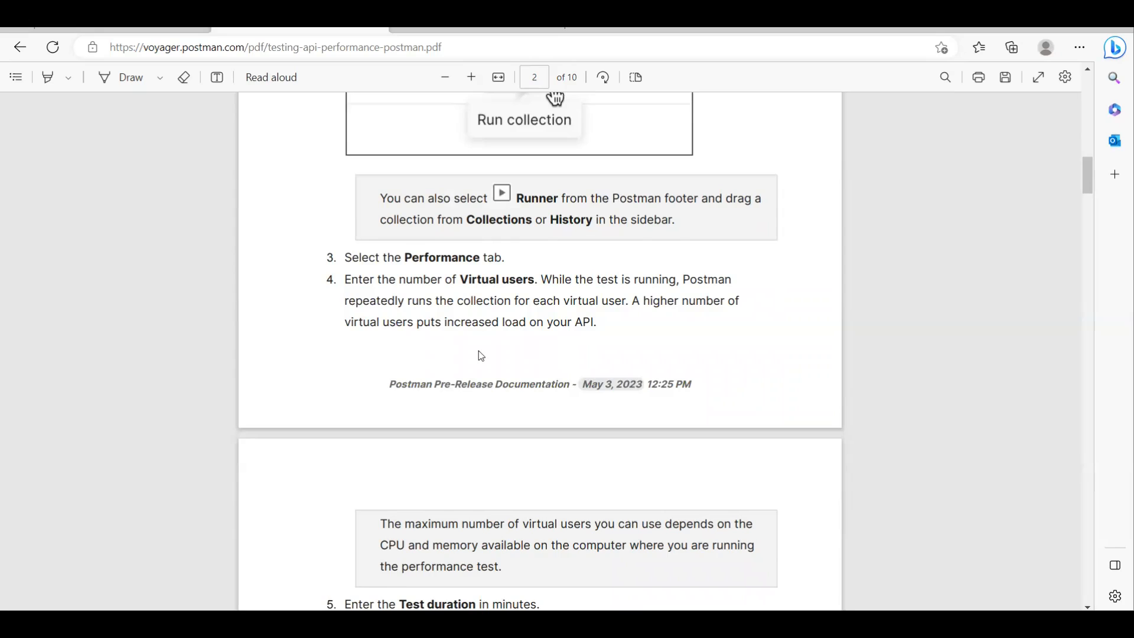
scroll(481, 357, down, 2)
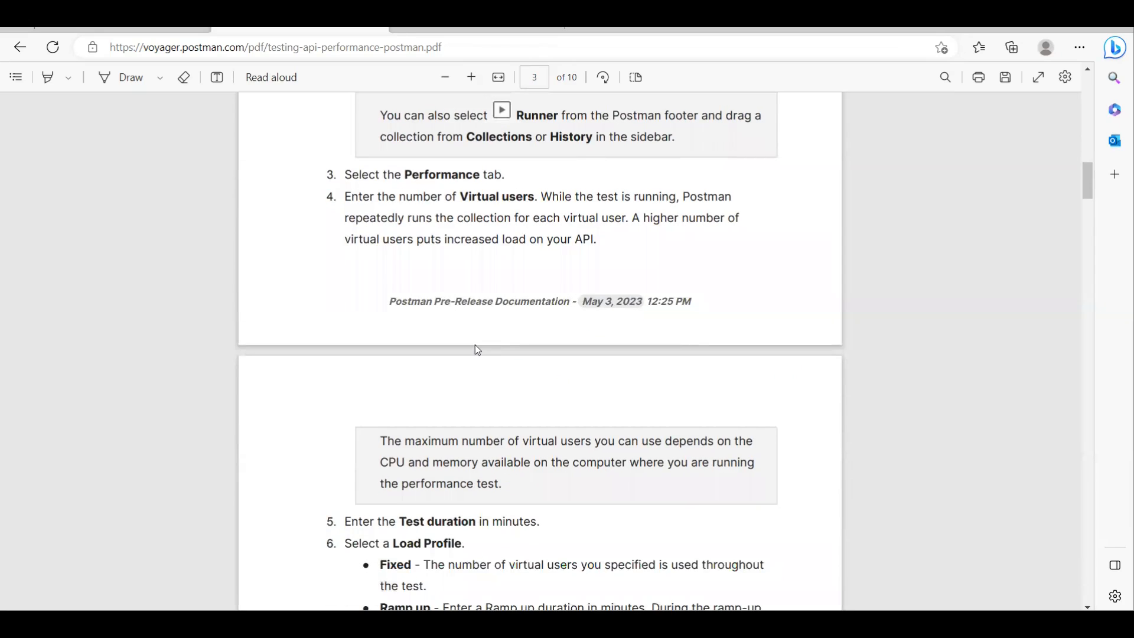
scroll(477, 350, up, 4)
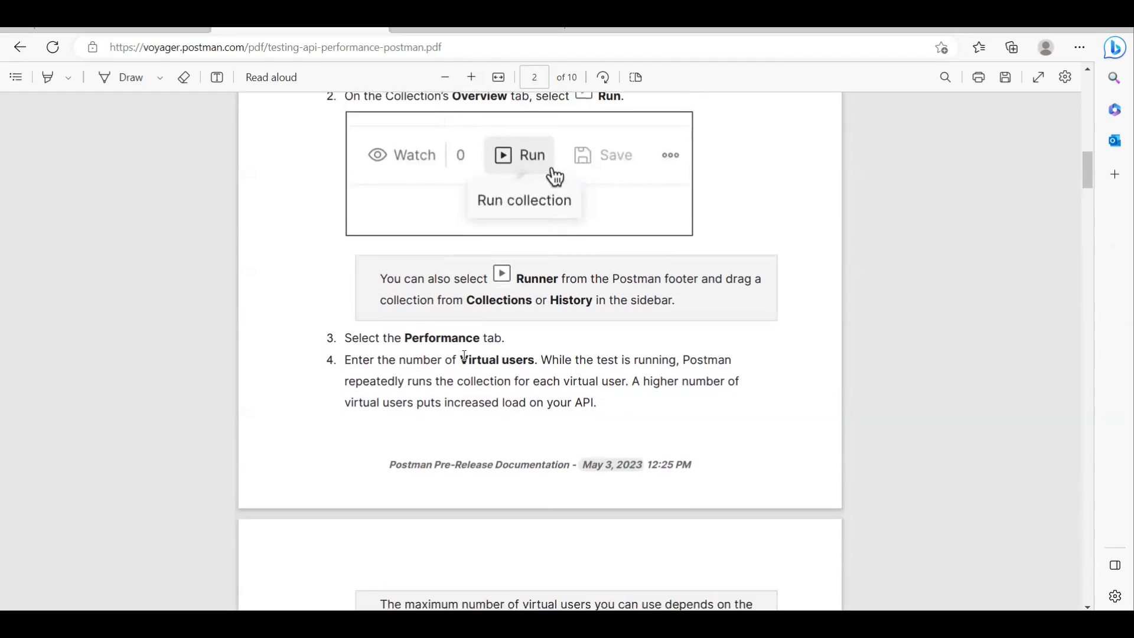
scroll(477, 350, down, 2)
Step: Switch to Postman, collapse the 04_Tests collection, and close its open overview and Runner
key(alt+Tab)
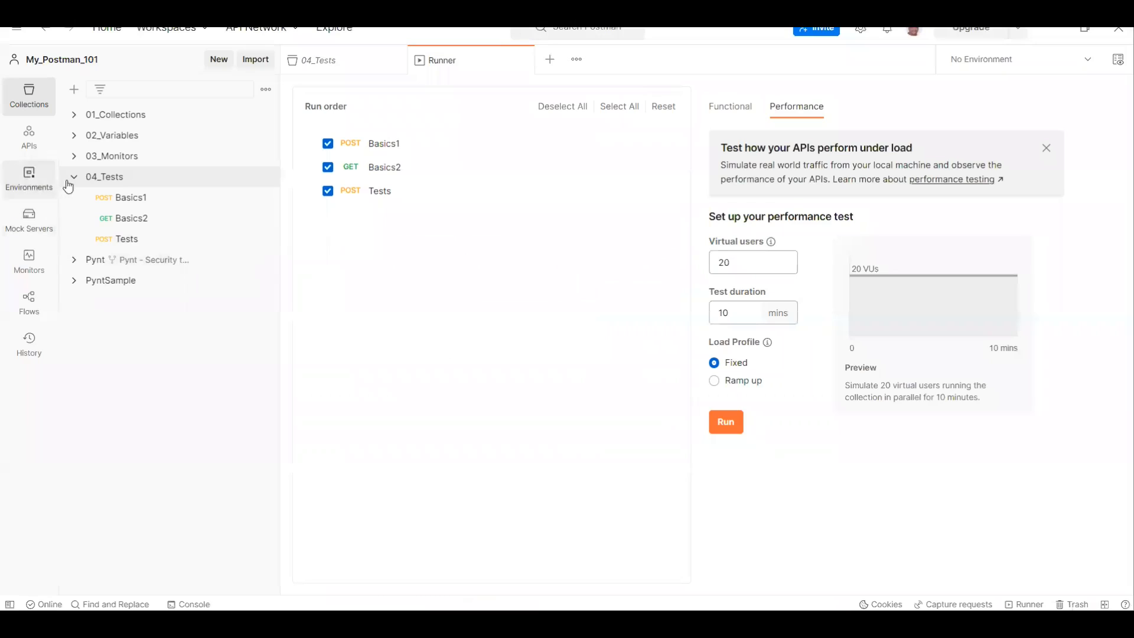
click(75, 177)
click(397, 60)
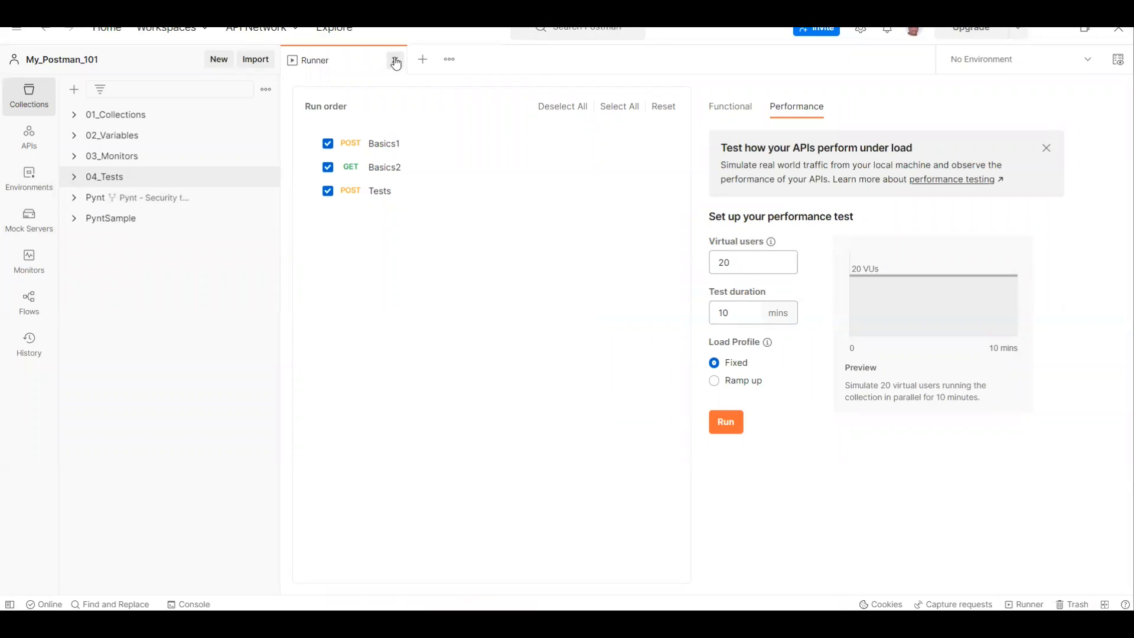
click(394, 59)
Step: Create a new collection named "Performance" in the My_Postman_101 workspace
click(75, 93)
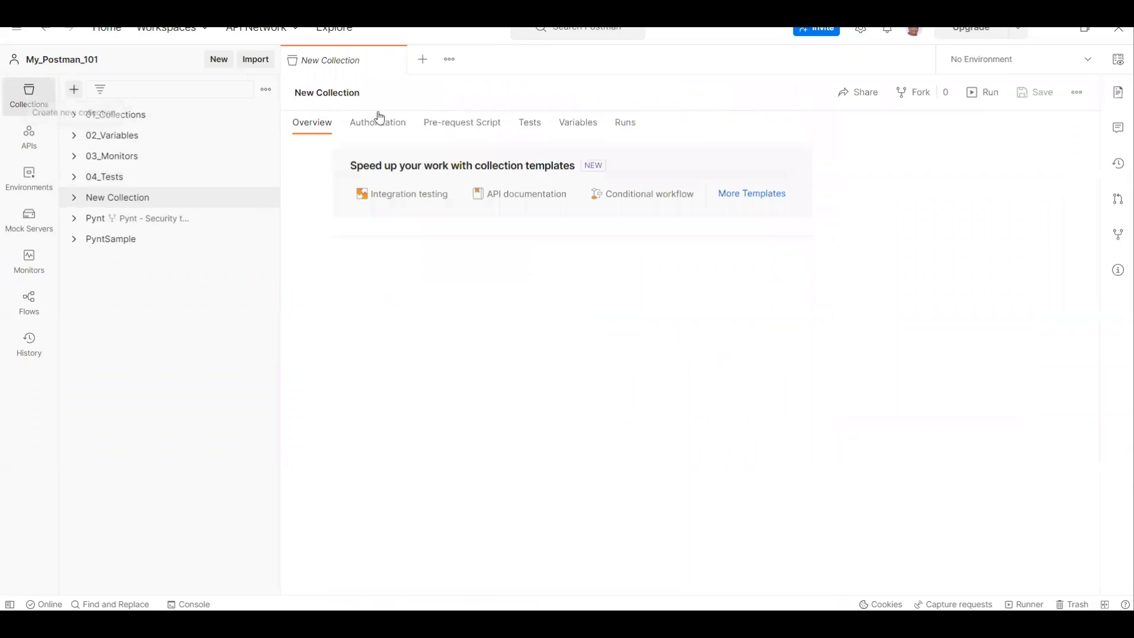
text(P)
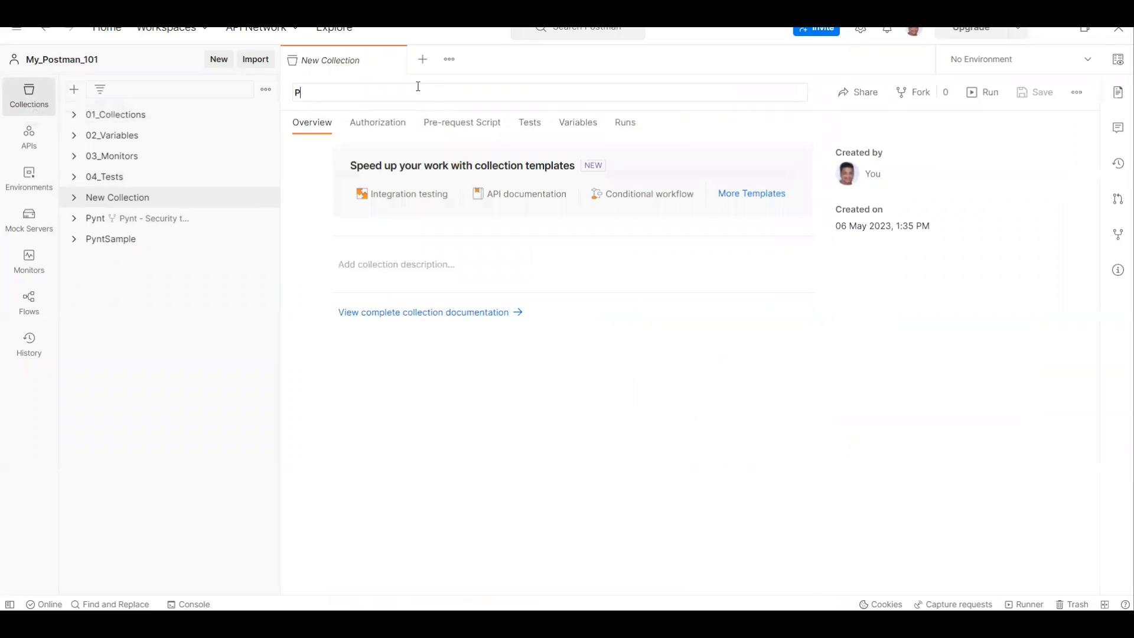
text(erformance)
key(Tab)
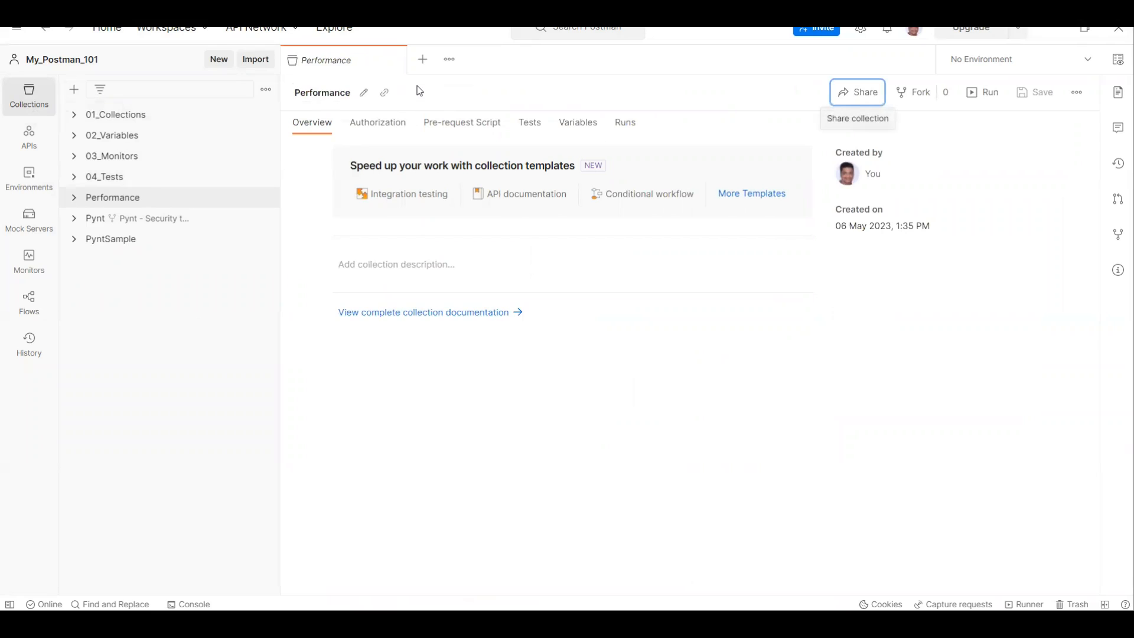
Step: Expand the Performance and PyntSample collections and duplicate PyntSample's Create_User, Read_User and Update_User requests
click(67, 202)
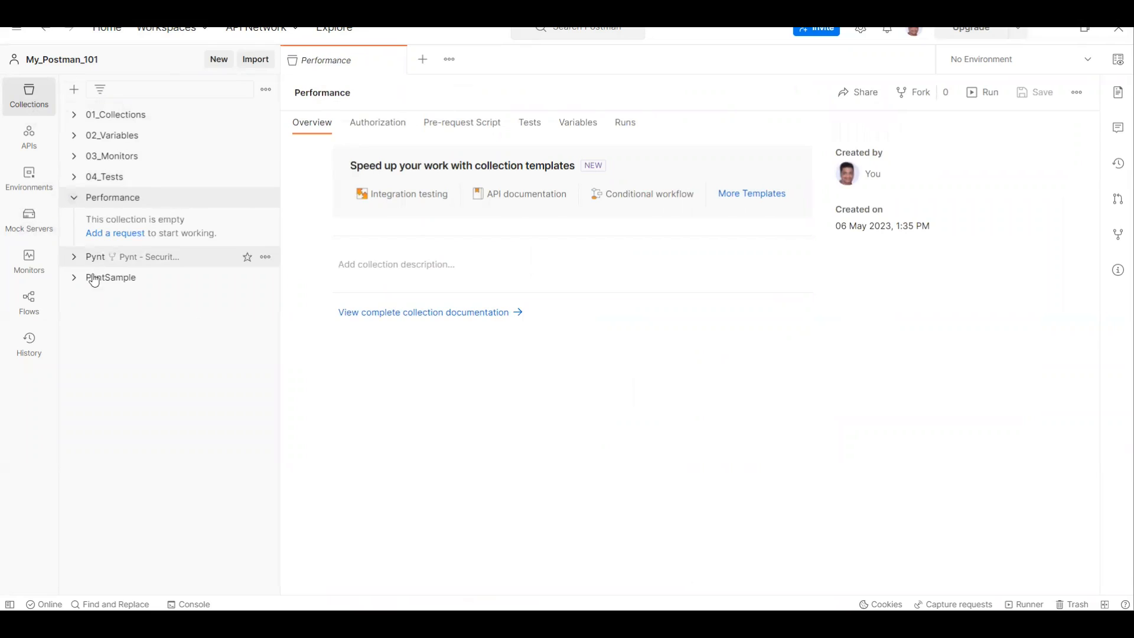
click(92, 276)
click(266, 298)
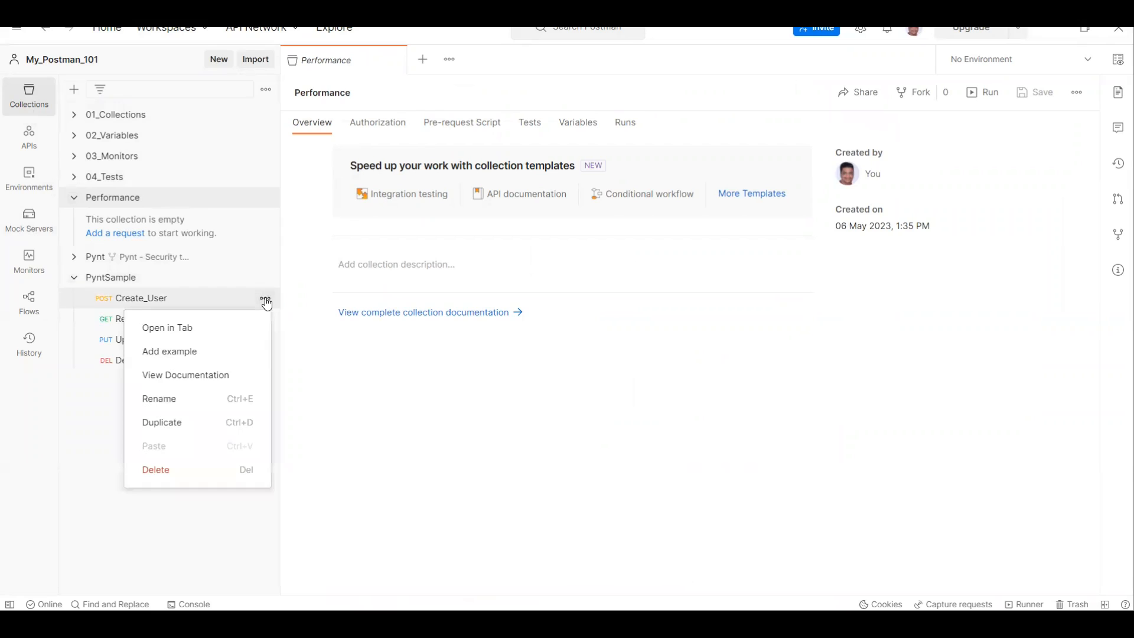
click(202, 422)
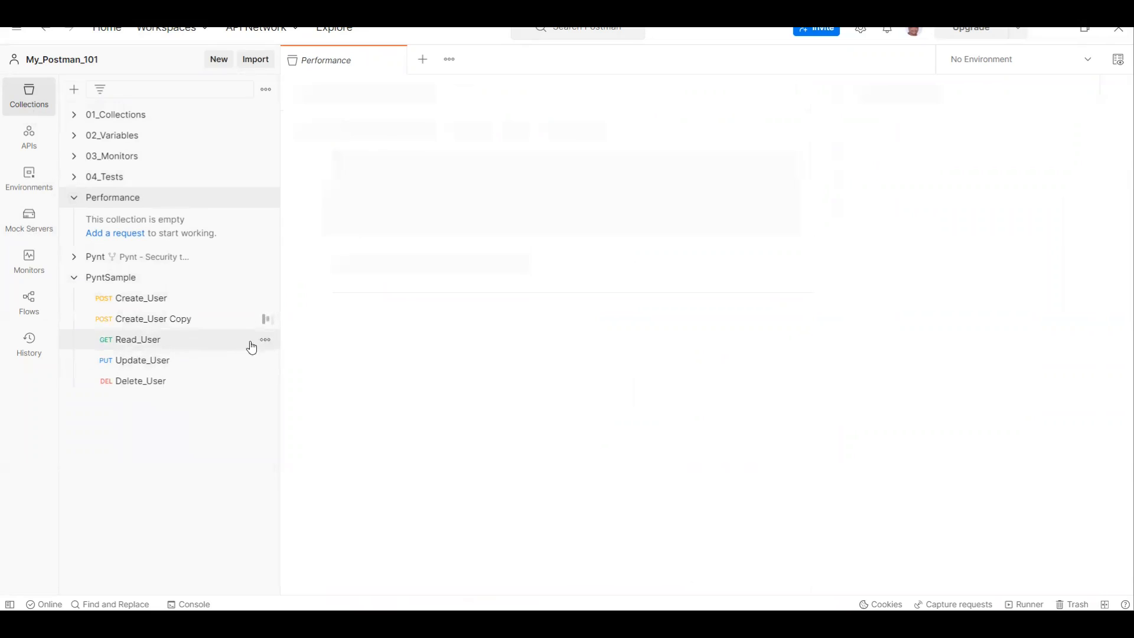
click(266, 339)
click(177, 464)
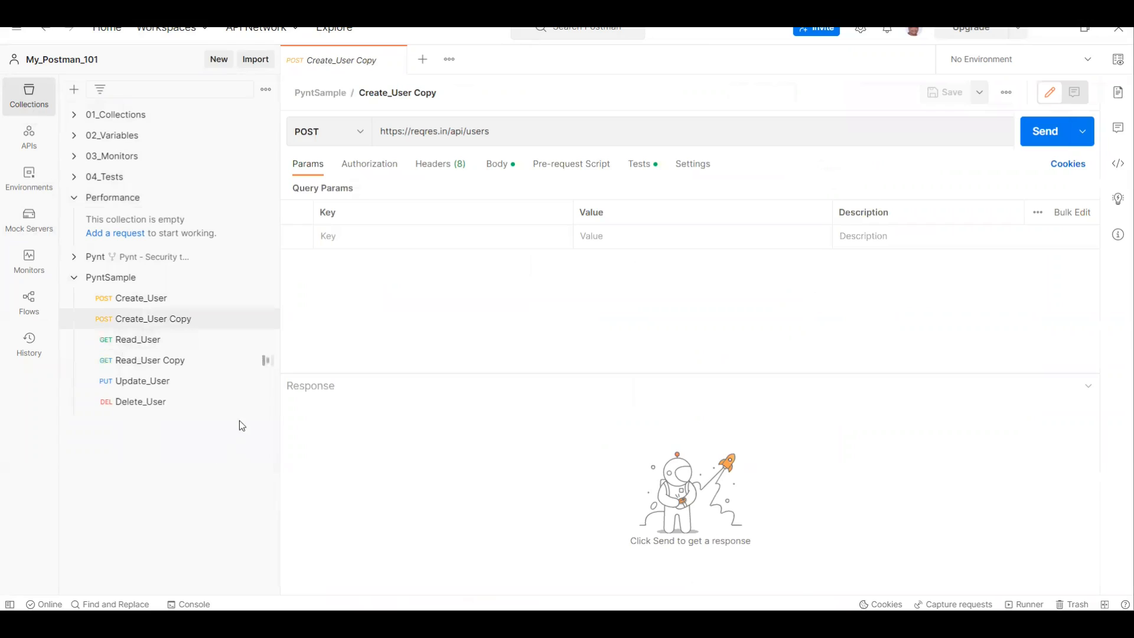
click(265, 381)
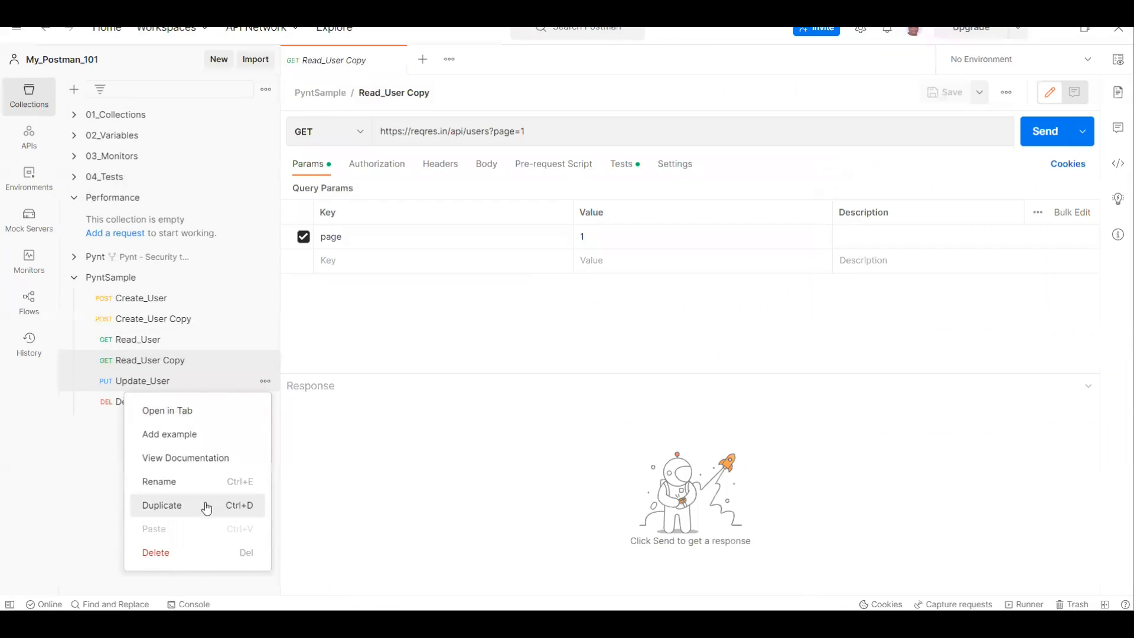
click(208, 506)
Step: Move the Create_User, Read_User and Update_User copies into the Performance collection and collapse PyntSample
drag(158, 320, 129, 204)
drag(160, 324, 129, 203)
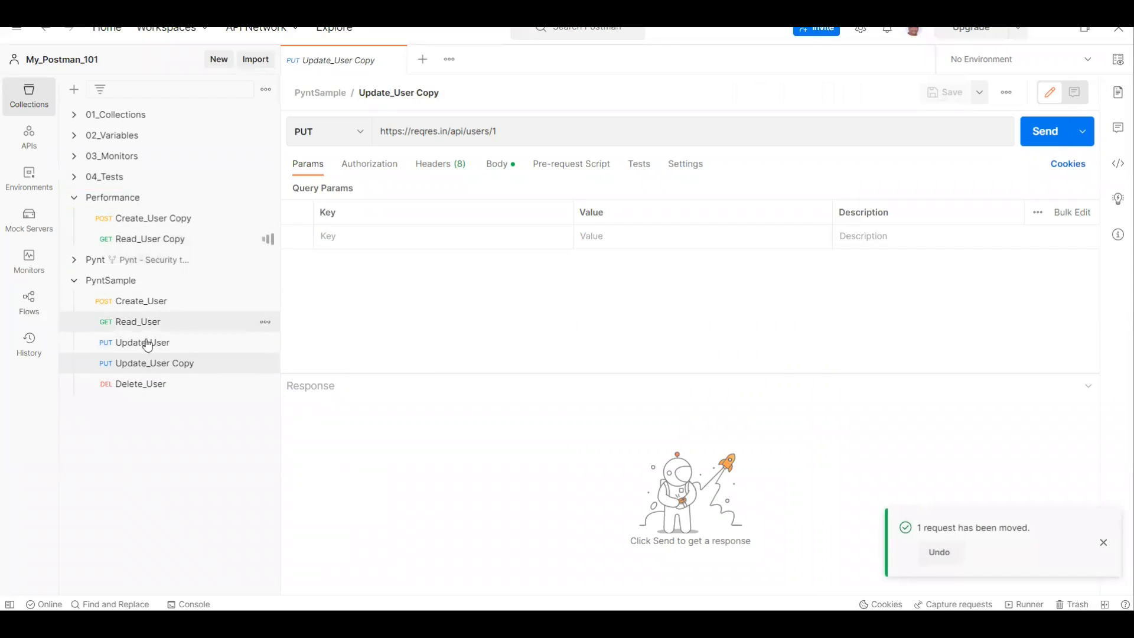
drag(155, 368, 135, 206)
click(77, 302)
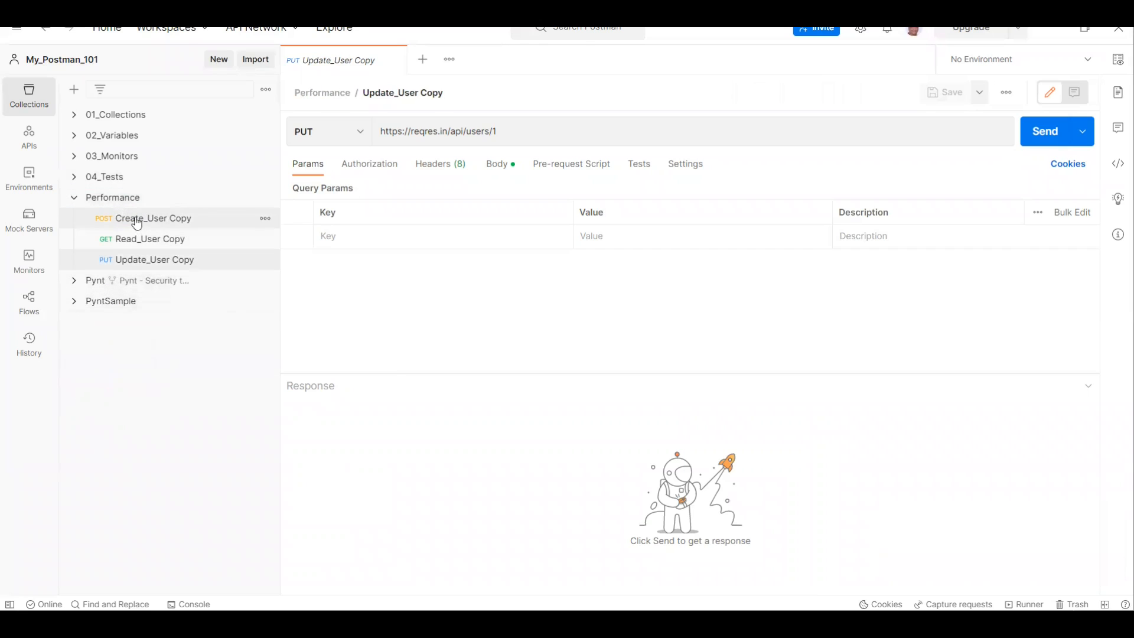
Step: Rename the Create_User Copy request in the Performance collection as "01_Create_User"
click(134, 218)
click(452, 93)
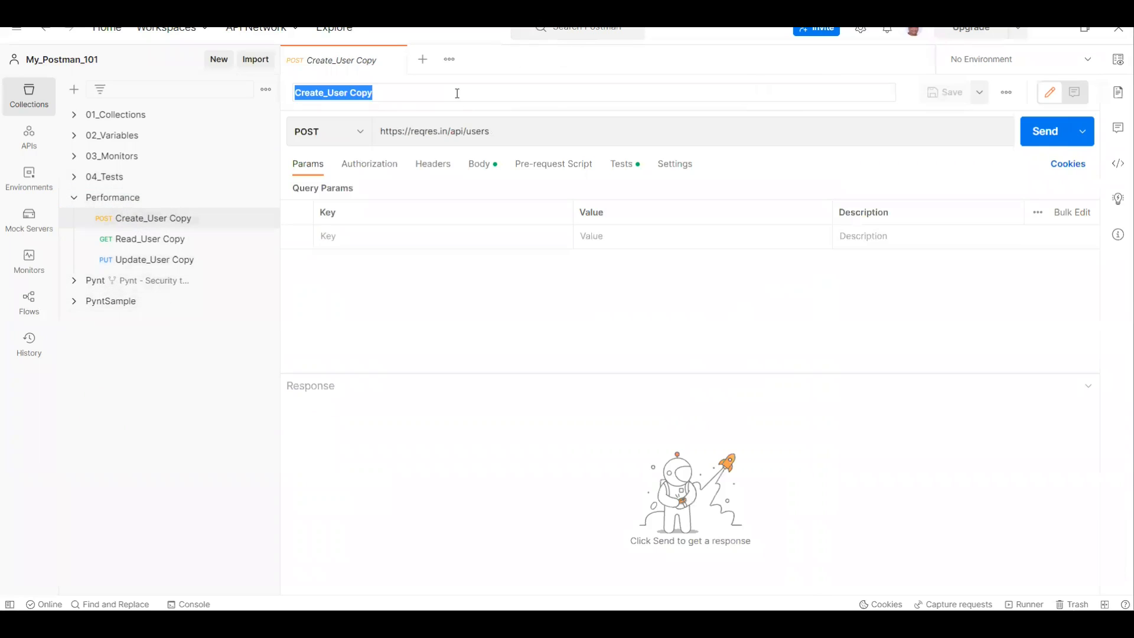
click(458, 93)
key(BackSpace)
key(BackSpace)
key(BackSpace)
key(BackSpace)
key(BackSpace)
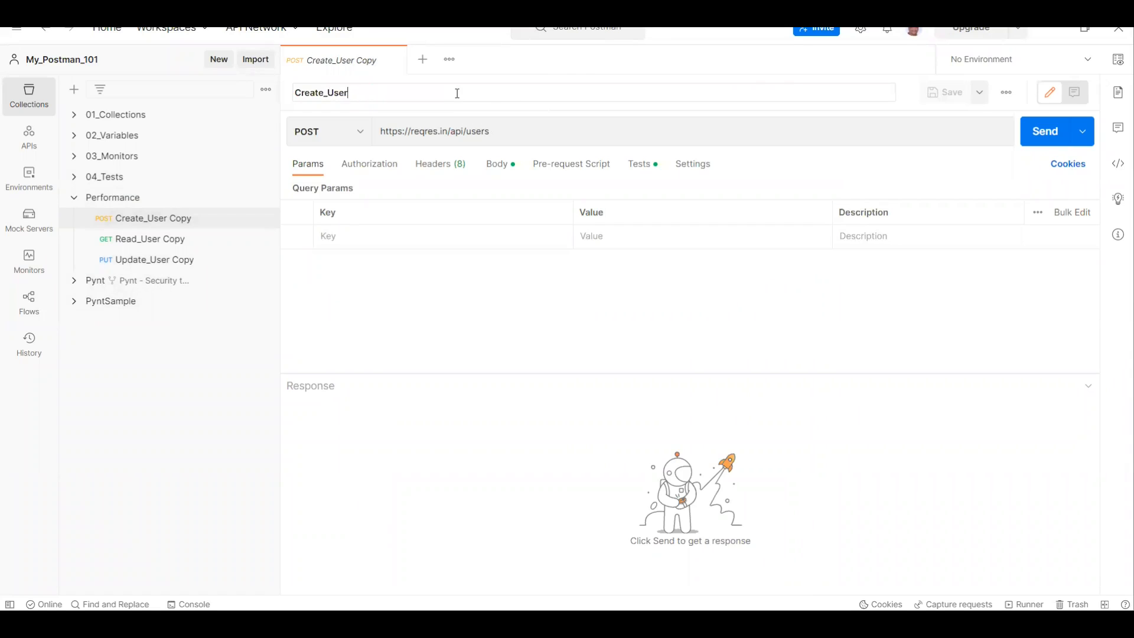
text(01_)
key(Return)
Step: Rename the Read_User Copy request in the Performance collection as "02_Read_User"
click(151, 243)
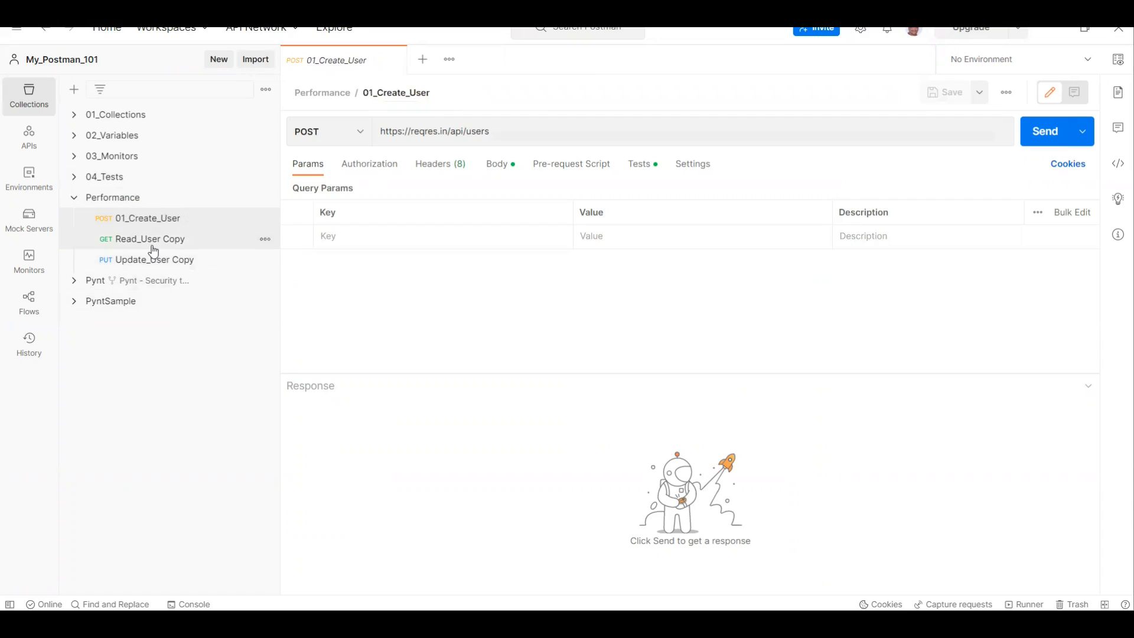
click(447, 95)
click(475, 93)
key(BackSpace)
key(BackSpace)
key(BackSpace)
key(BackSpace)
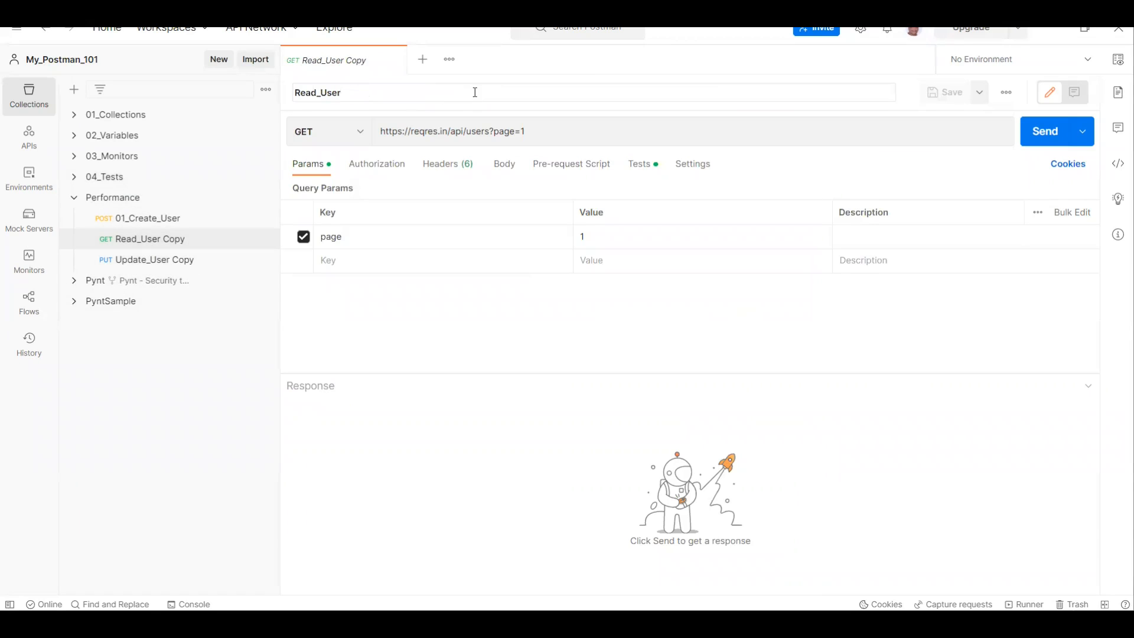
key(Home)
text(02_)
key(Return)
Step: Rename the Update_User Copy request in the Performance collection as "03_Update_User"
click(164, 265)
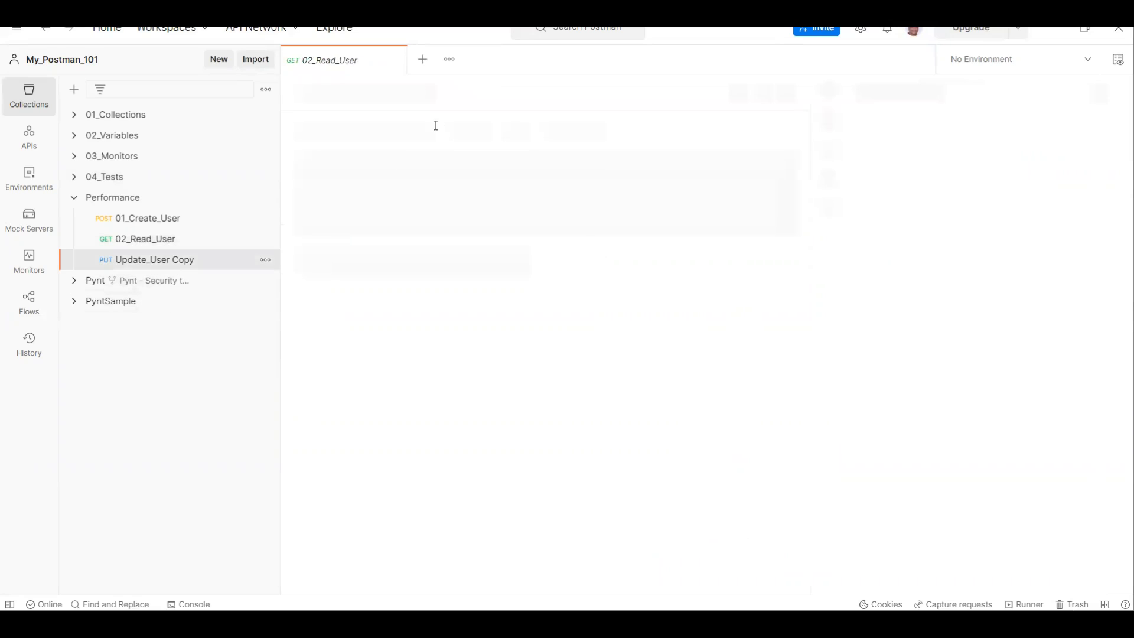
click(456, 93)
click(462, 92)
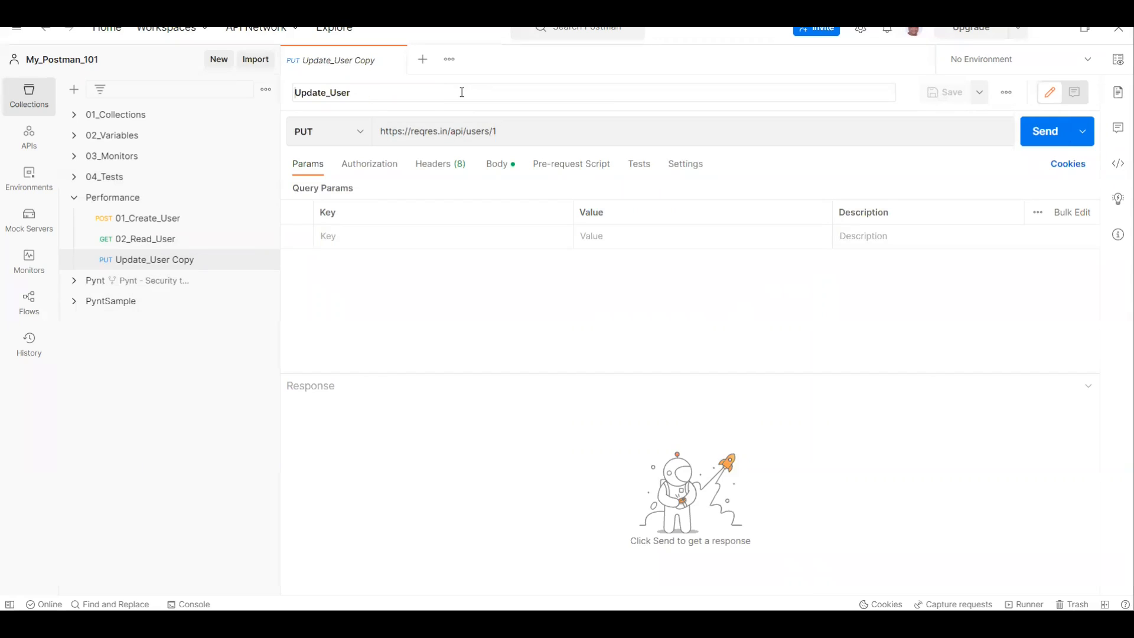
text(03_)
key(Return)
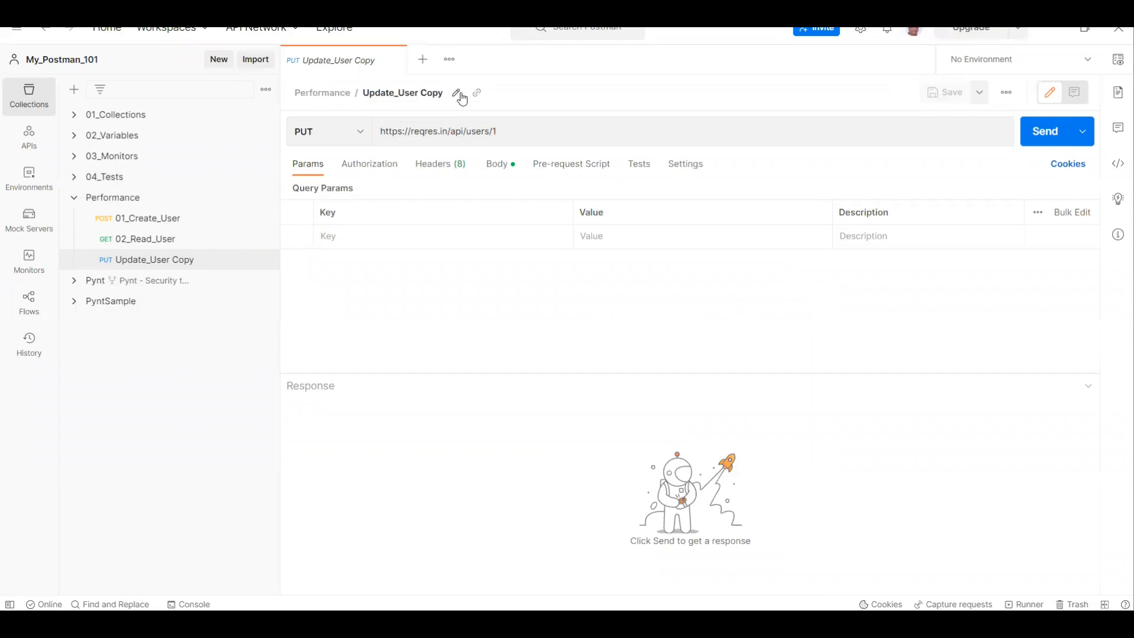
Step: Run the Performance collection manually as a functional run with all three requests included
click(157, 202)
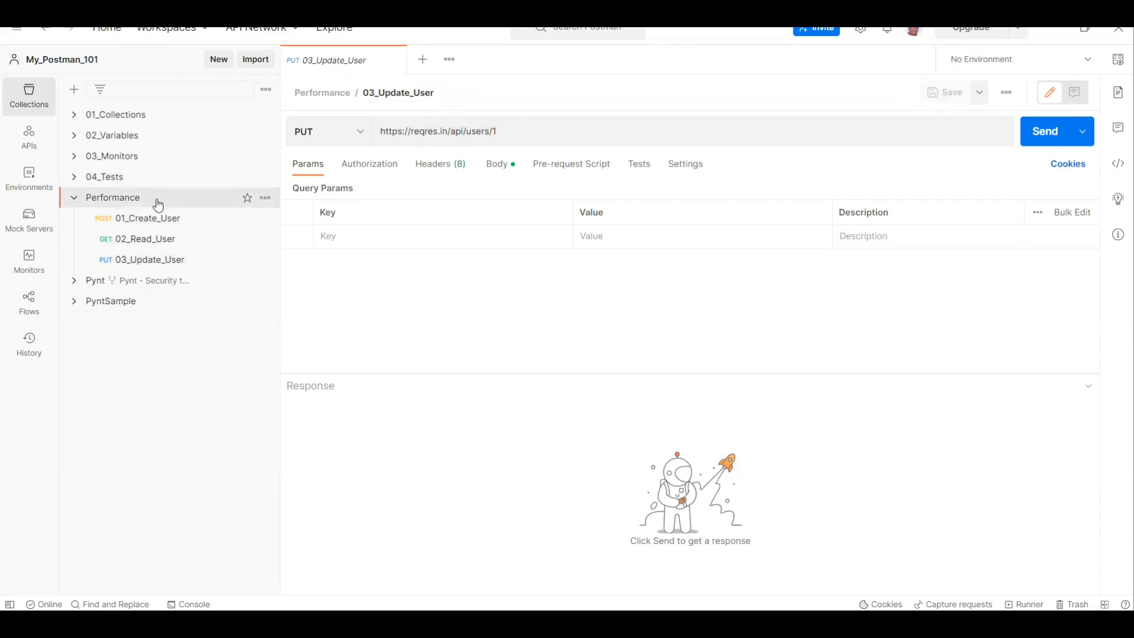
click(984, 93)
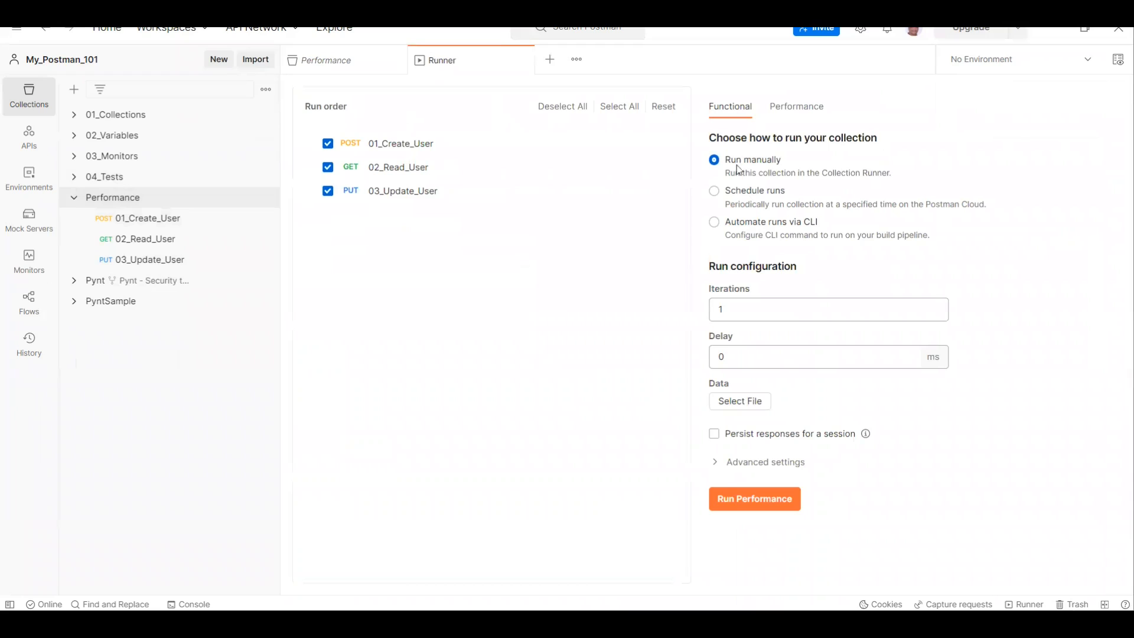
click(738, 502)
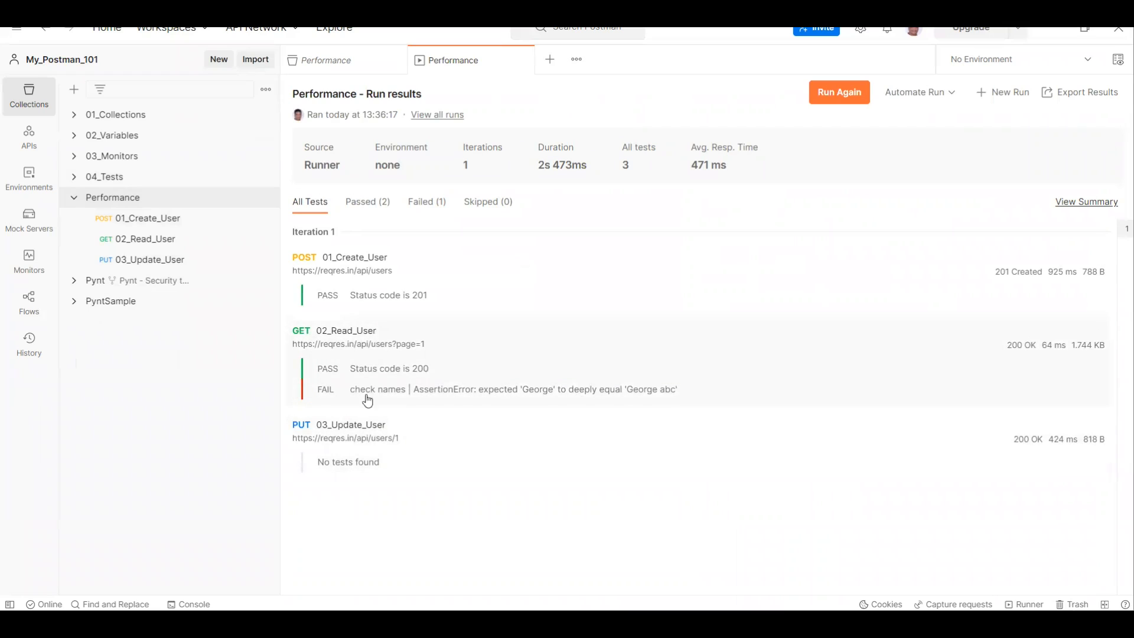
Step: Inspect the response, headers and request details of 02_Read_User in the run results, and close the results and collection
click(390, 352)
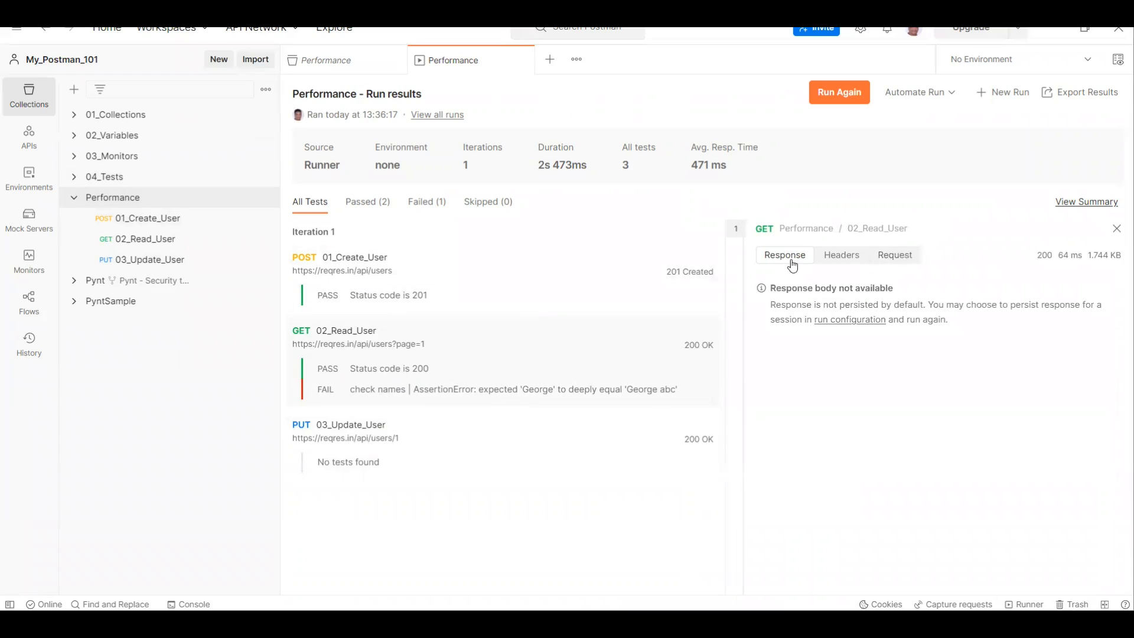
click(842, 260)
click(898, 259)
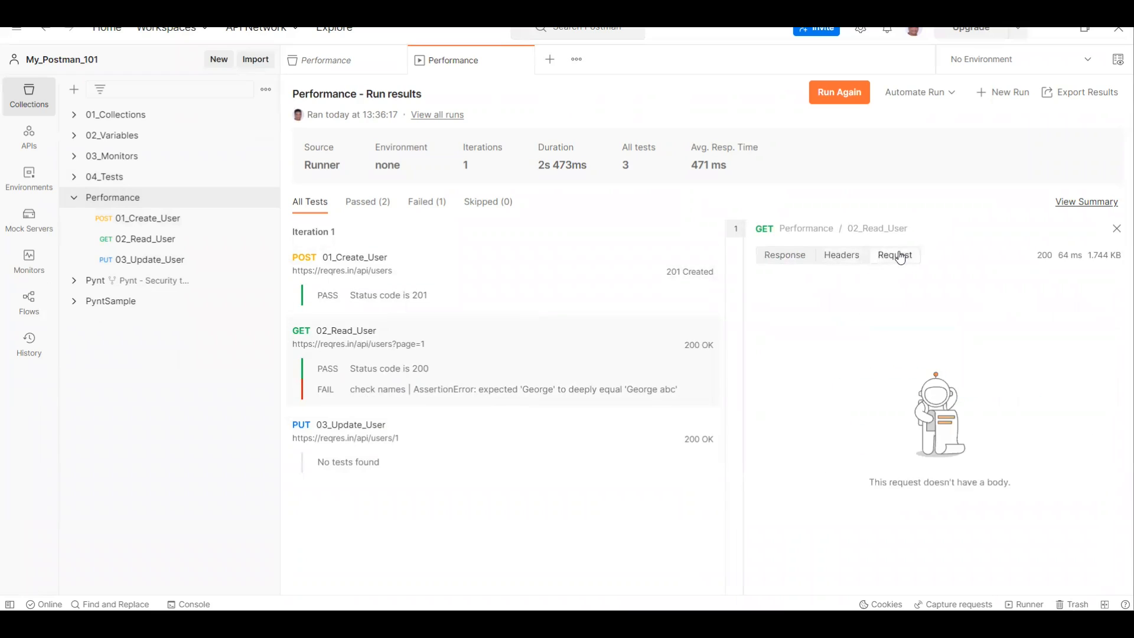
click(842, 262)
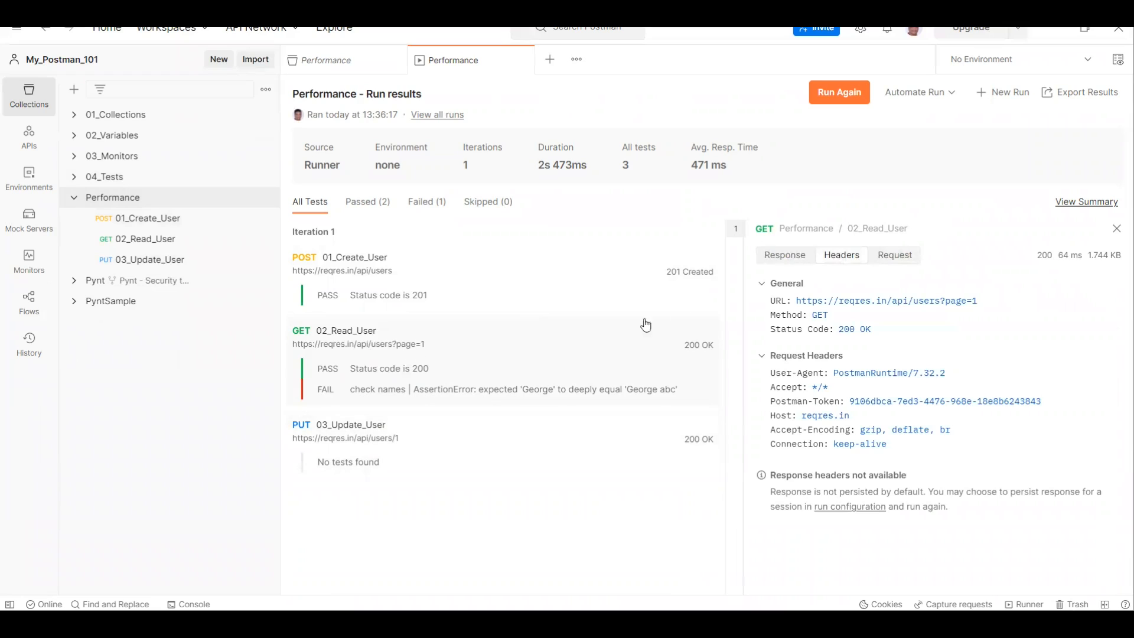
click(1116, 228)
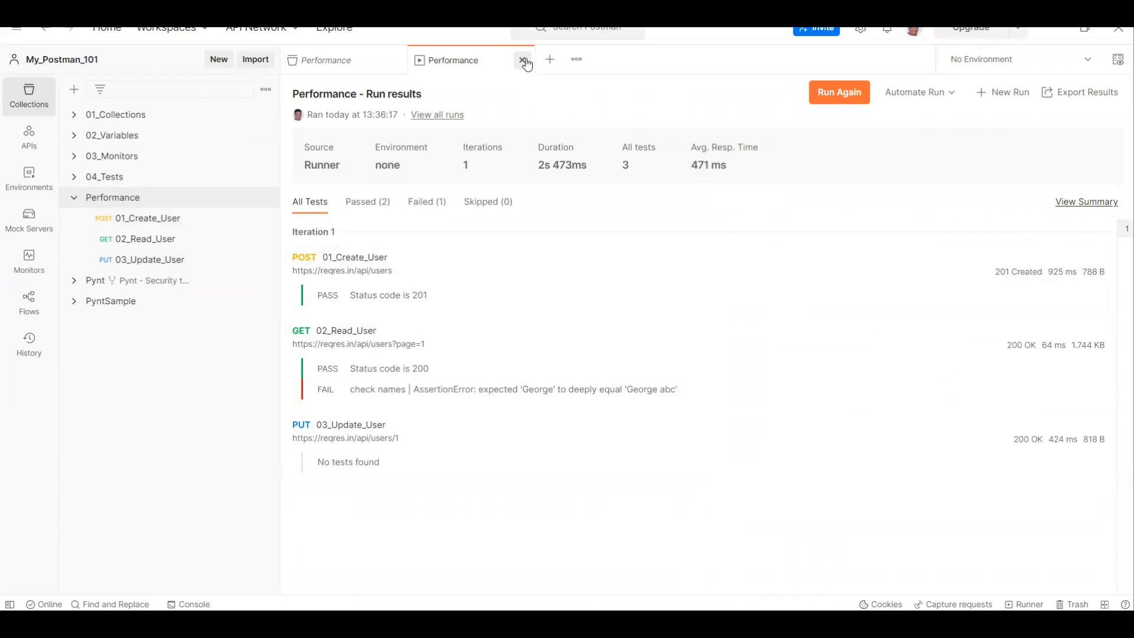
click(523, 60)
click(394, 60)
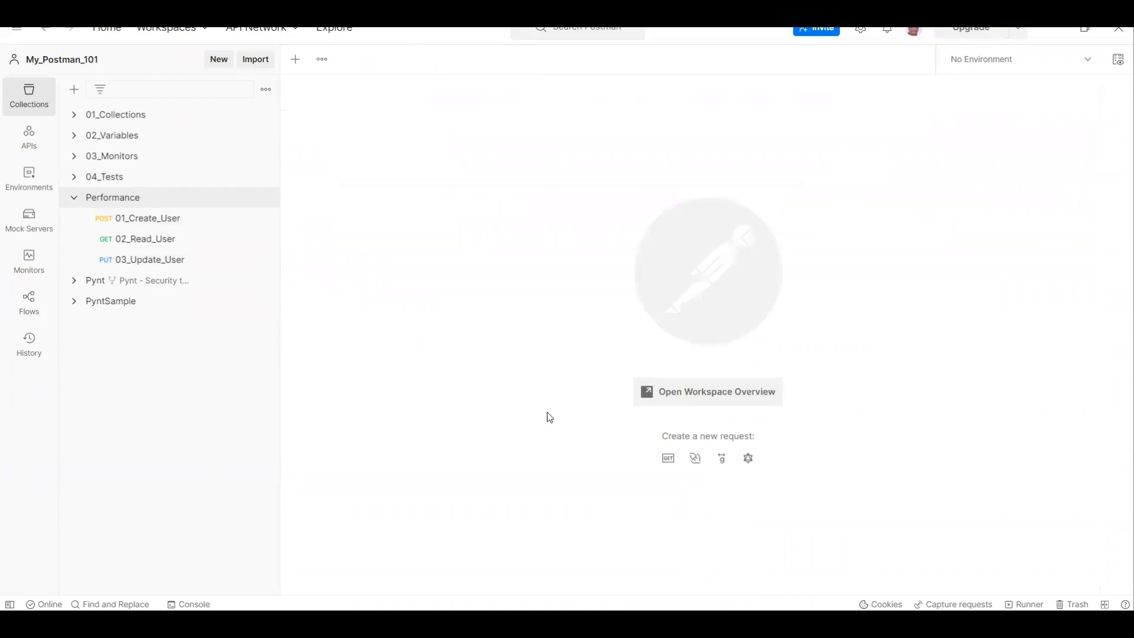
Step: Check the setup instructions in the performance testing PDF and open the performance run setup for the Performance collection in Postman
click(685, 623)
scroll(446, 234, down, 1)
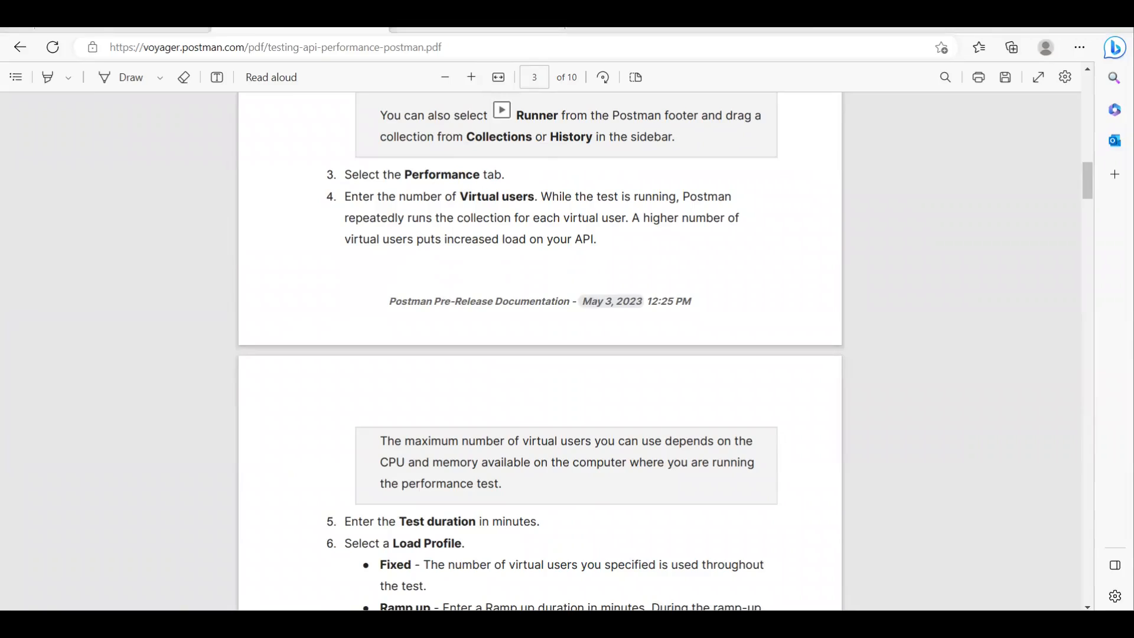
key(alt+Tab)
click(266, 199)
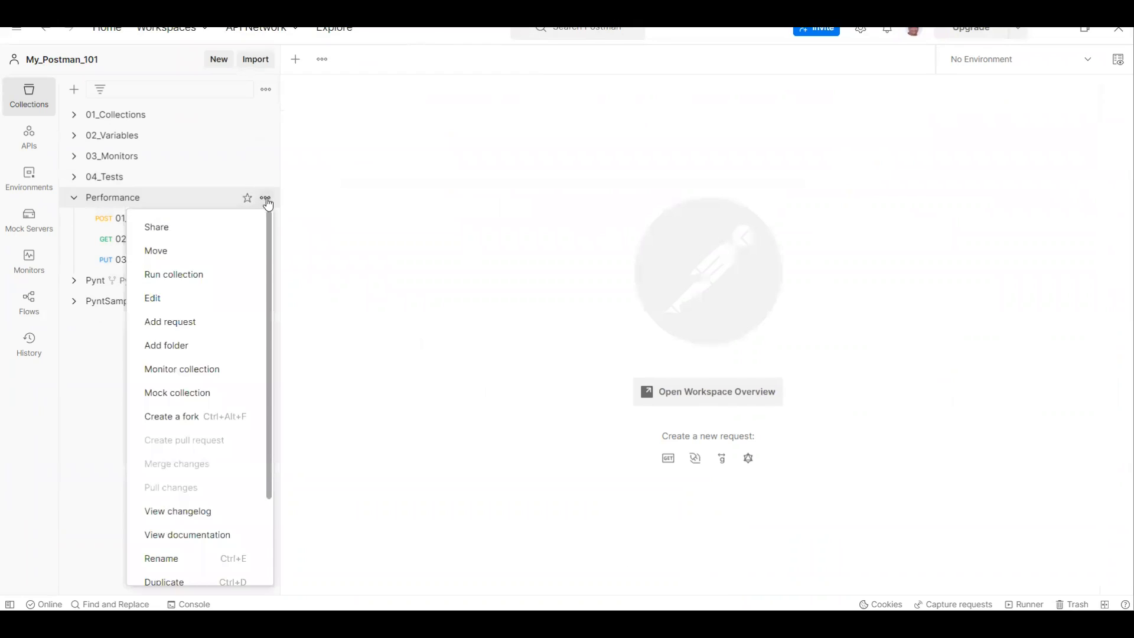
click(210, 274)
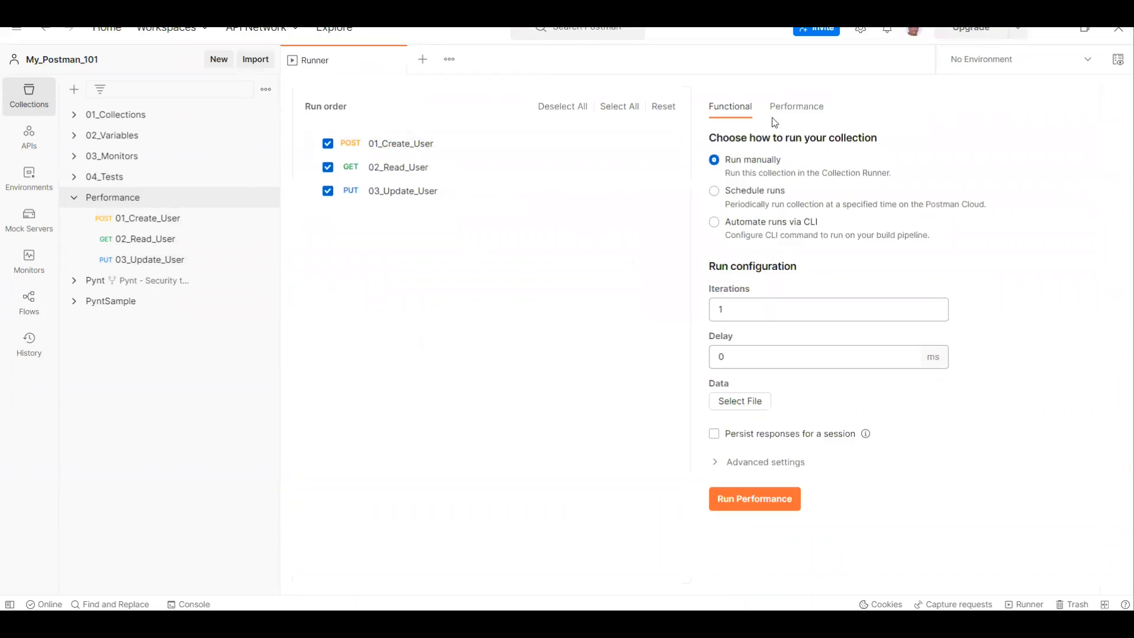
click(789, 118)
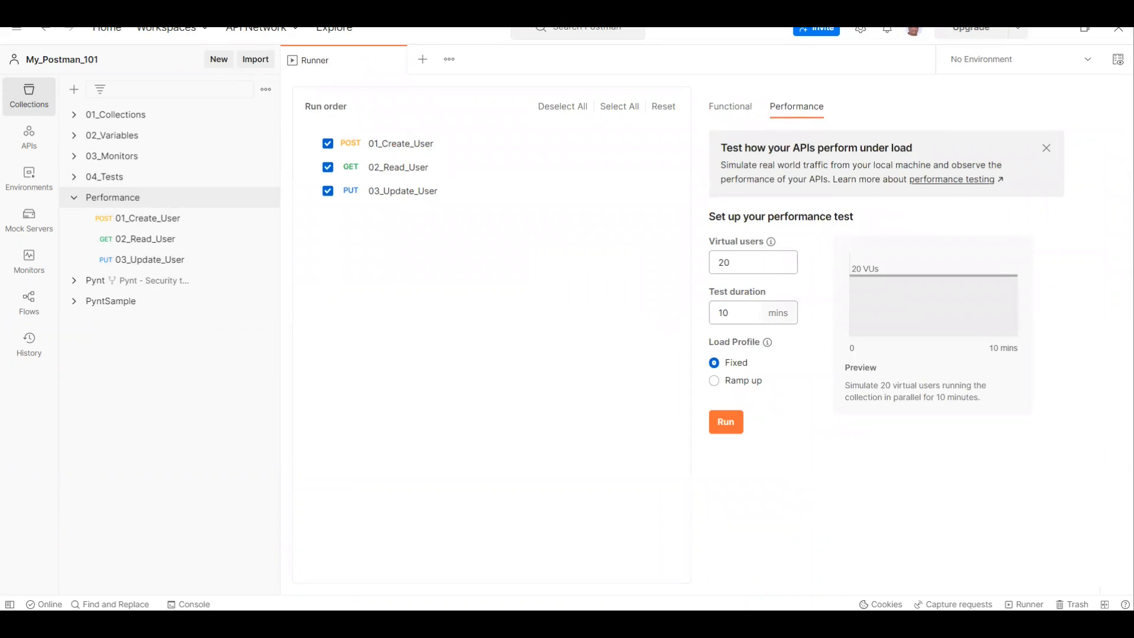
Step: Switch to the performance testing PDF and read how virtual users affect the load on the API
key(alt+Tab)
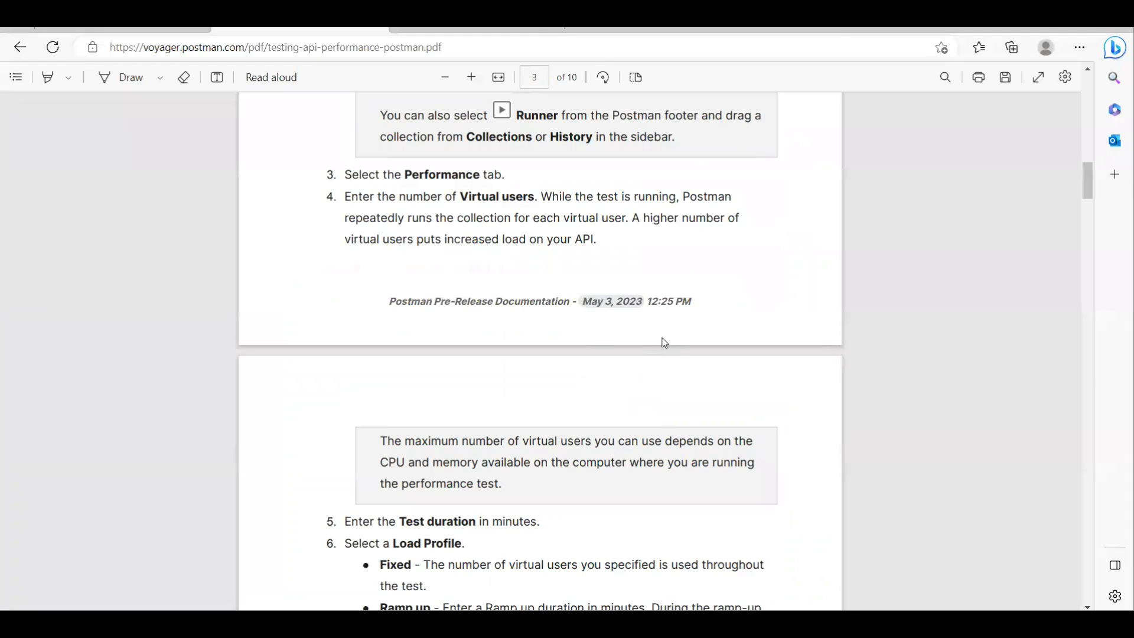
key(alt+Tab)
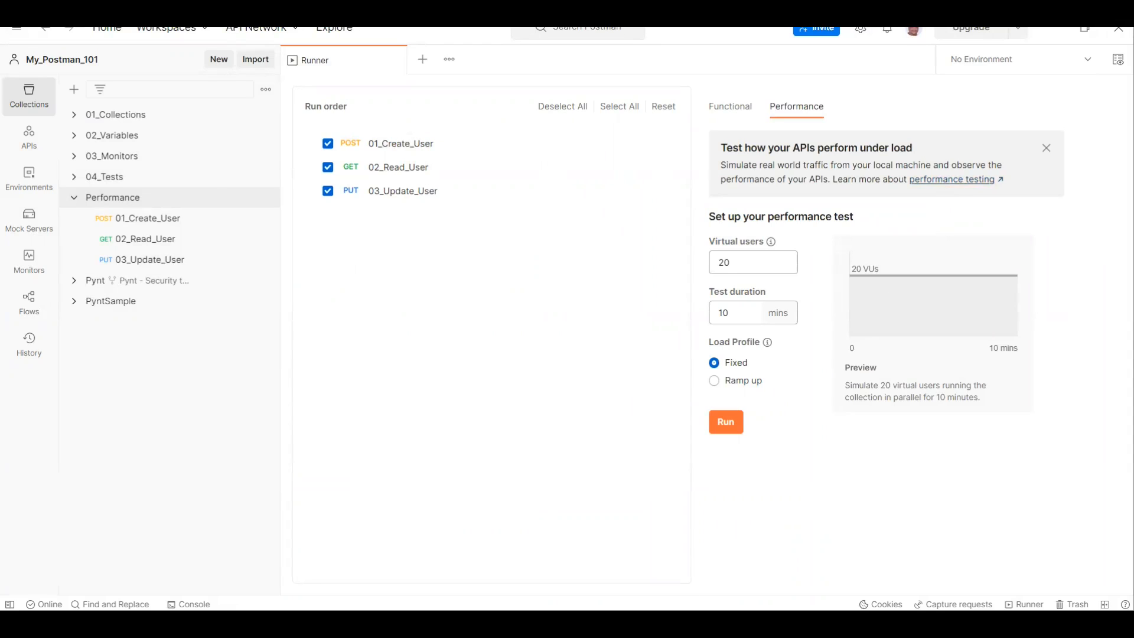
click(656, 624)
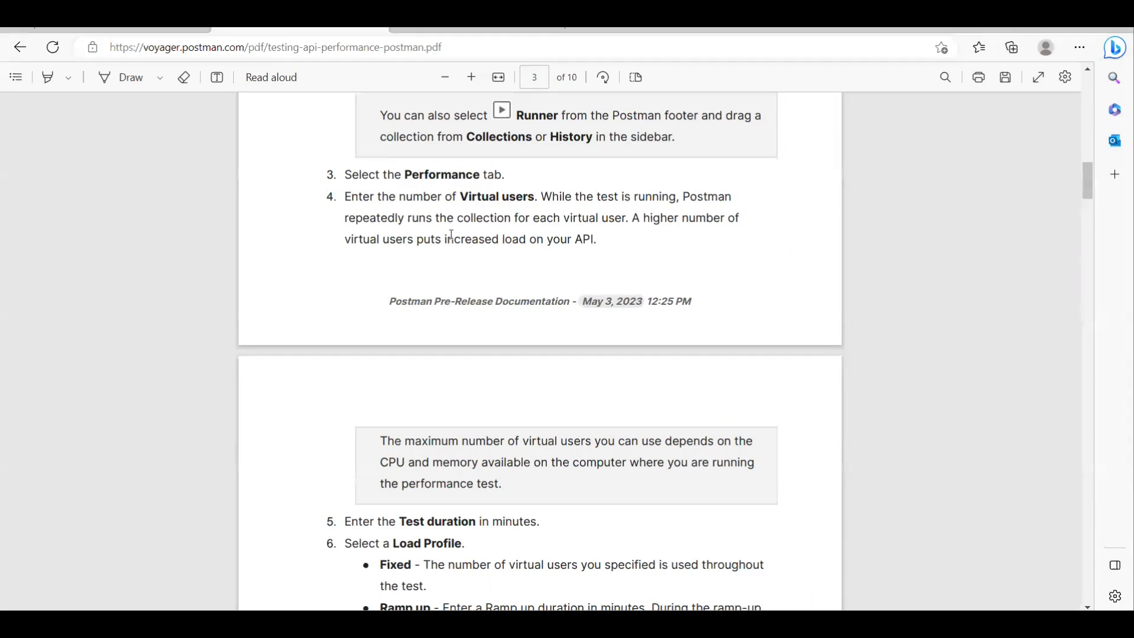
drag(532, 219, 623, 219)
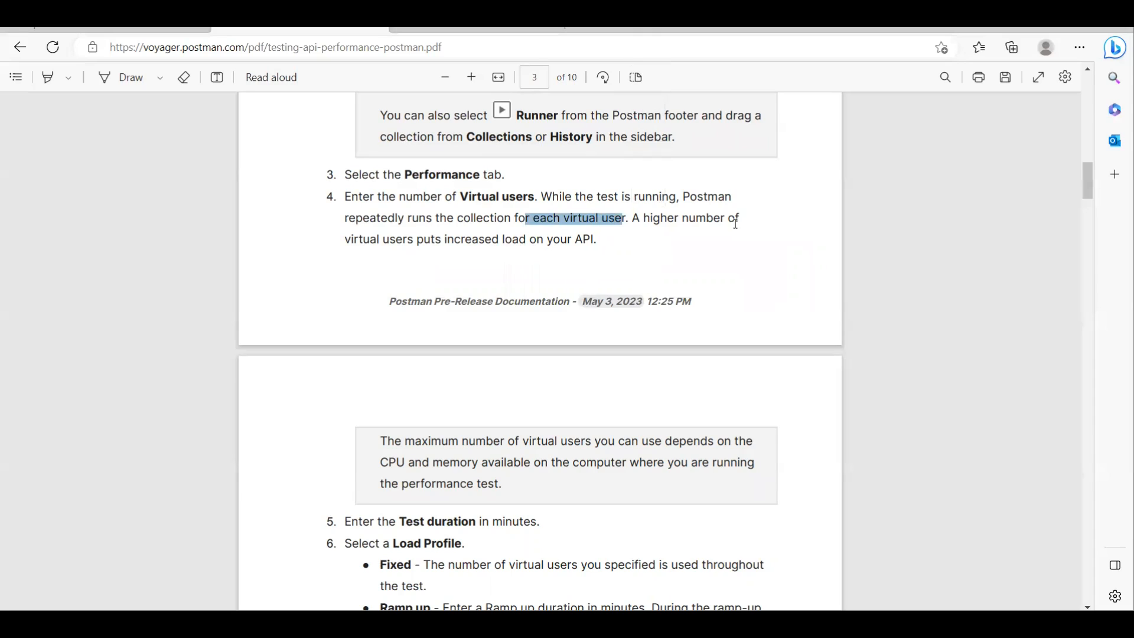
drag(447, 240, 643, 256)
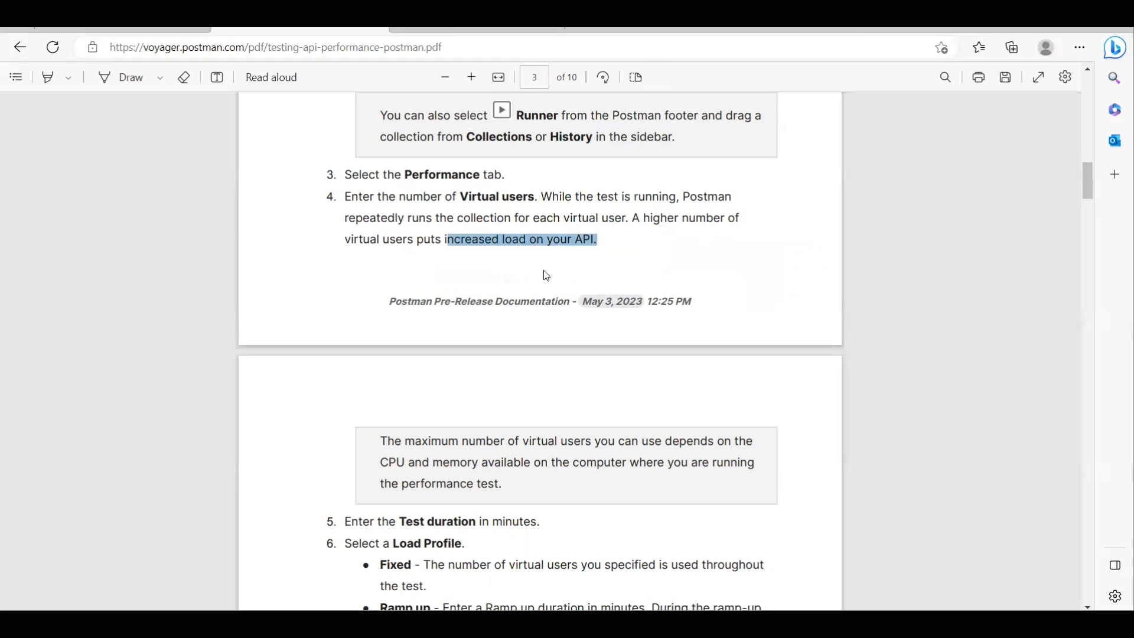
click(580, 266)
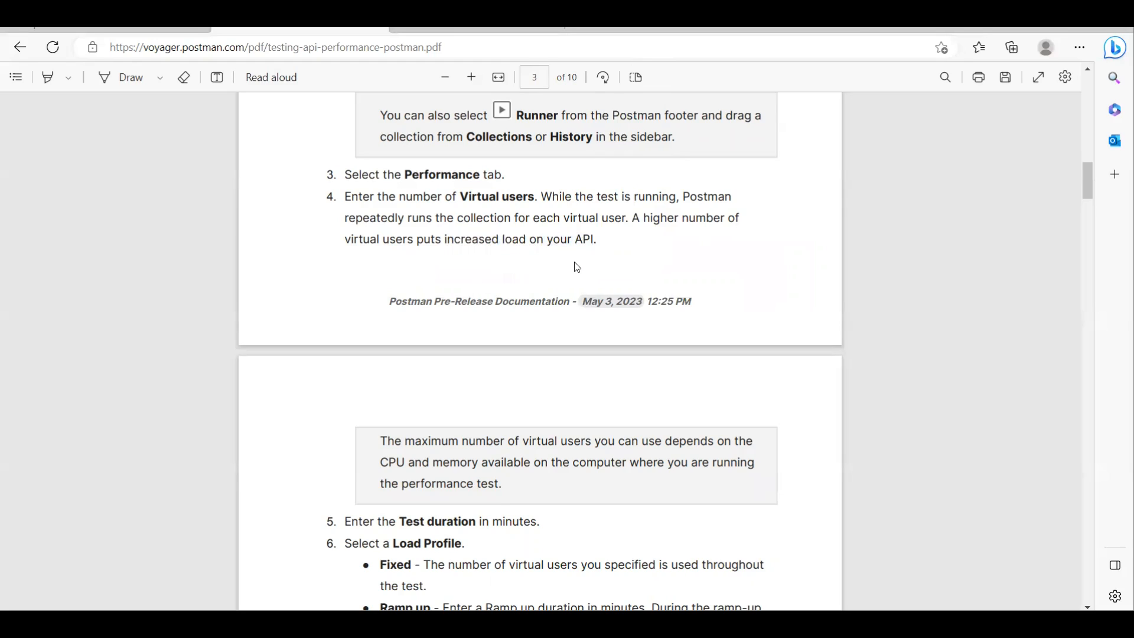
scroll(570, 275, down, 2)
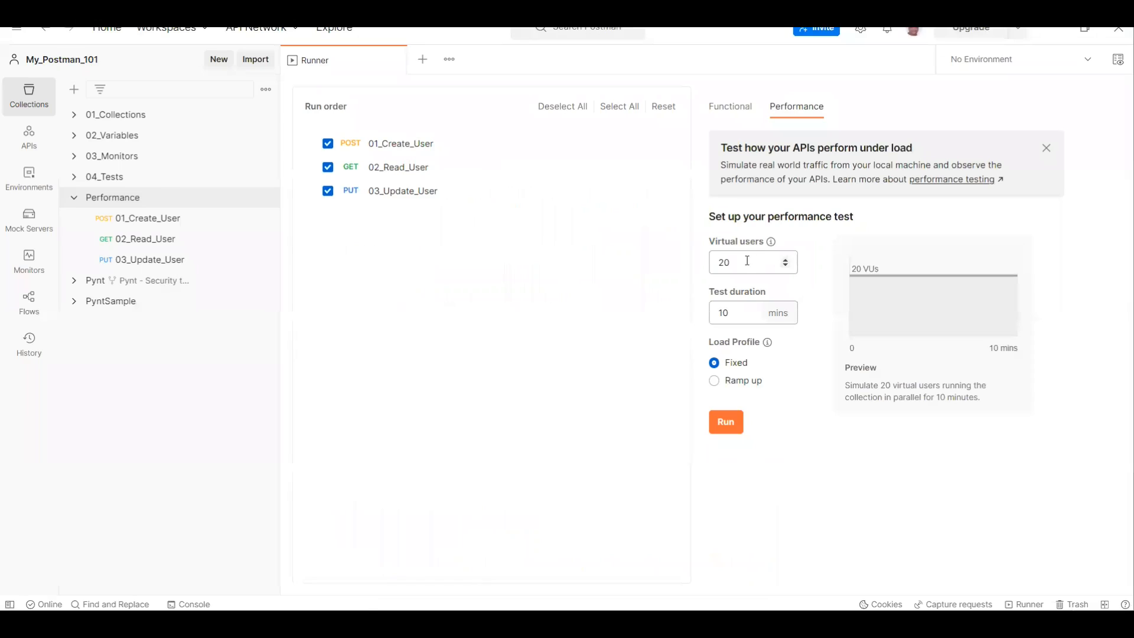
Step: Set the number of virtual users for the performance test to 3 in Postman
mouse_move(774, 246)
click(786, 266)
click(786, 265)
click(786, 265)
click(785, 264)
click(785, 265)
click(785, 264)
click(785, 265)
click(785, 264)
click(785, 265)
click(785, 265)
click(785, 265)
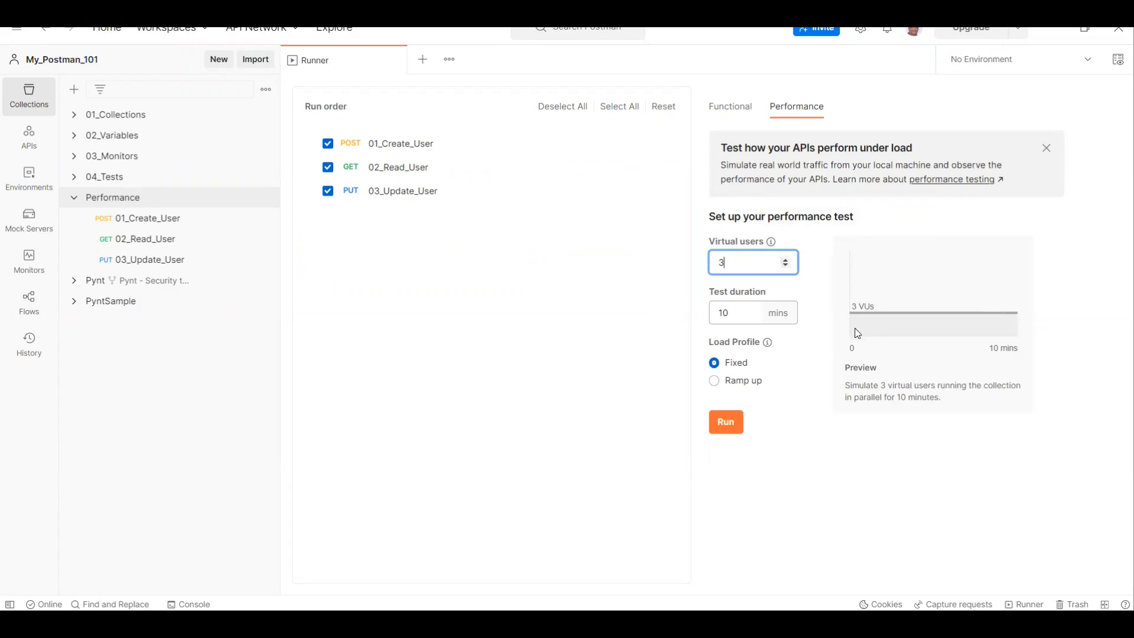
click(788, 261)
click(785, 260)
click(785, 259)
click(785, 260)
click(785, 259)
click(785, 266)
click(785, 265)
click(785, 266)
click(785, 266)
click(785, 266)
Step: Check the test duration instructions in the PDF and set the performance test's duration to 1 minute in Postman
key(alt+Tab)
scroll(590, 405, down, 2)
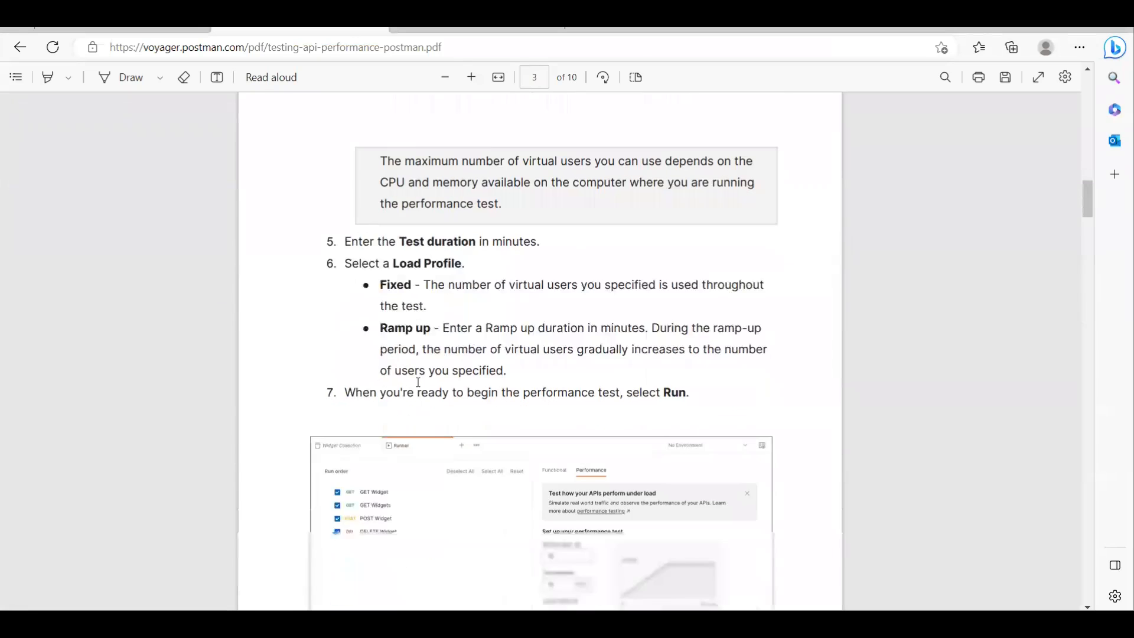
scroll(418, 383, down, 2)
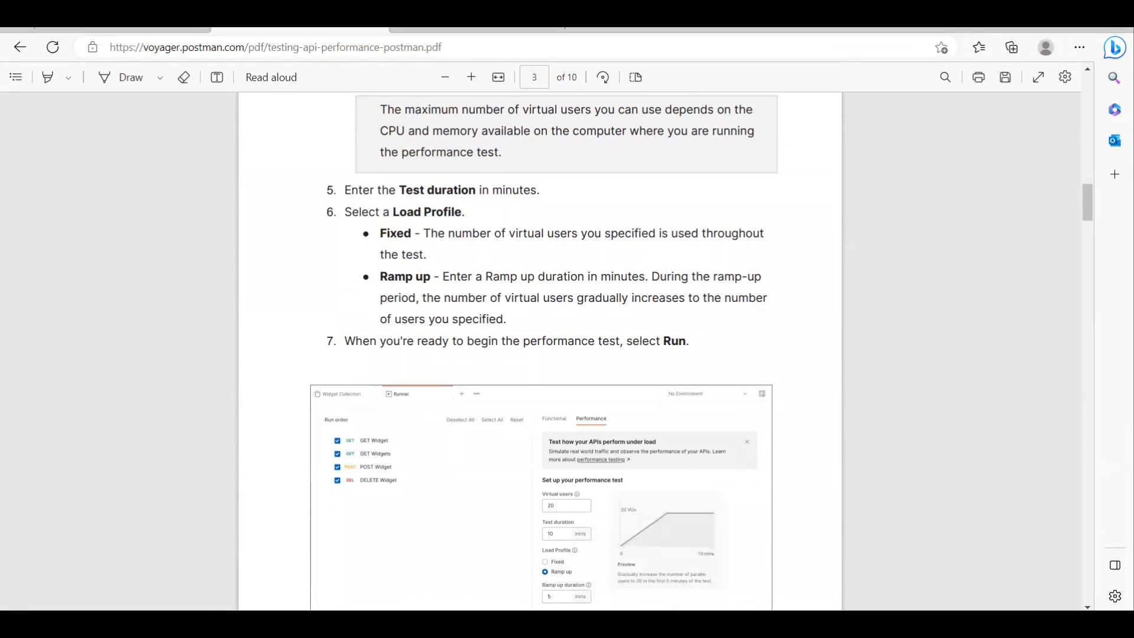
key(alt+Tab)
click(752, 316)
click(752, 316)
click(751, 316)
click(752, 316)
click(752, 316)
click(752, 318)
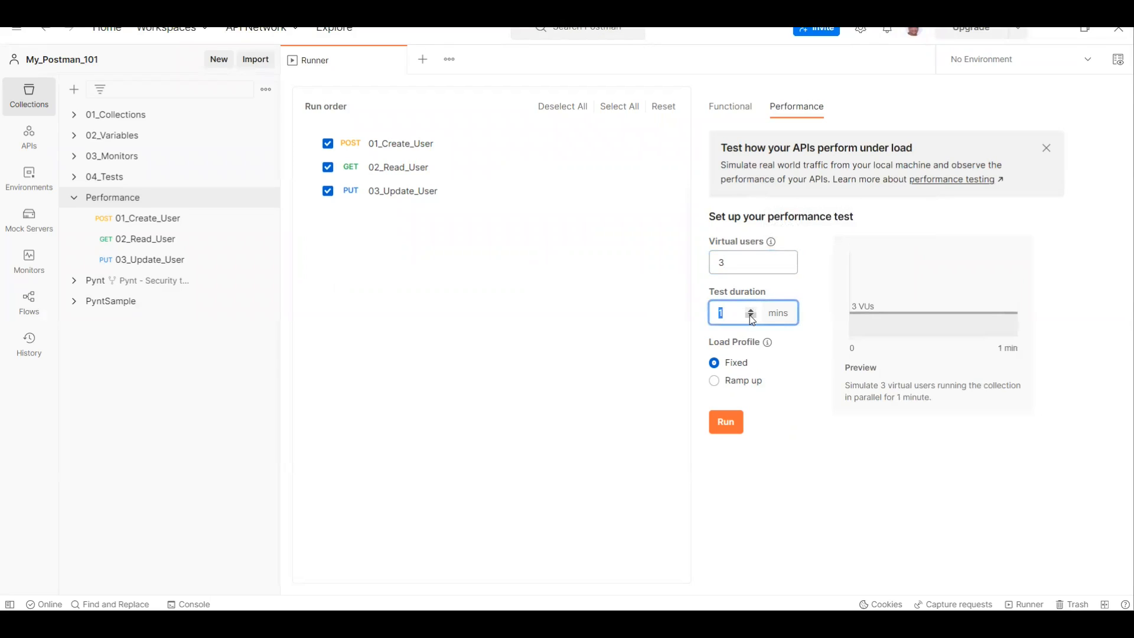
click(737, 316)
Step: Try the Ramp up load profile for the performance test and switch back to Fixed
mouse_move(768, 346)
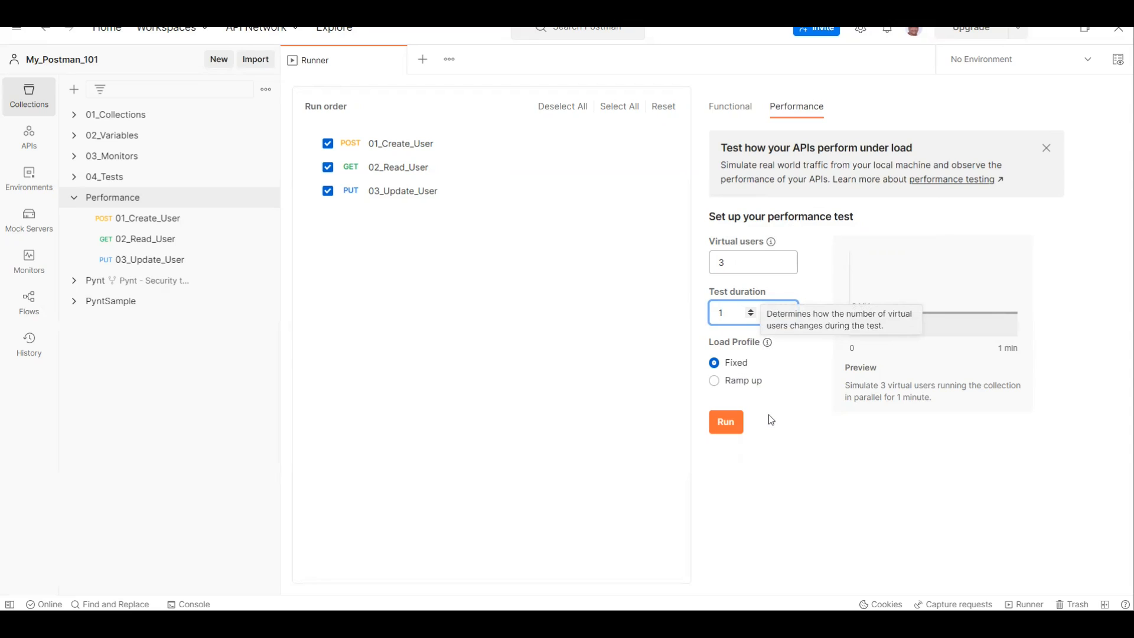
click(741, 386)
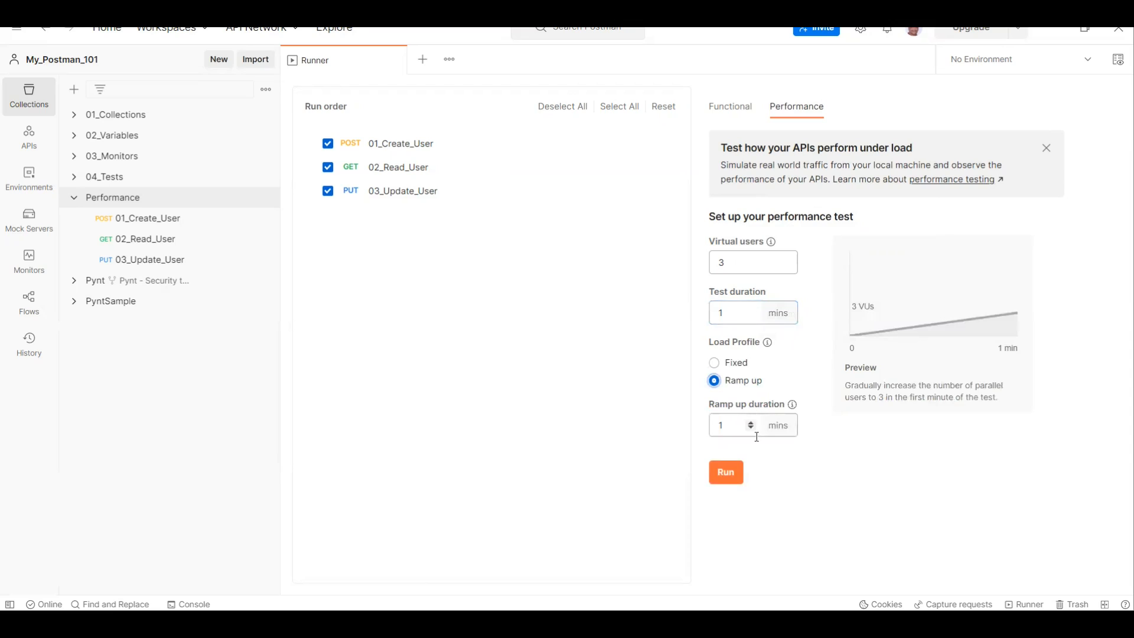
click(716, 363)
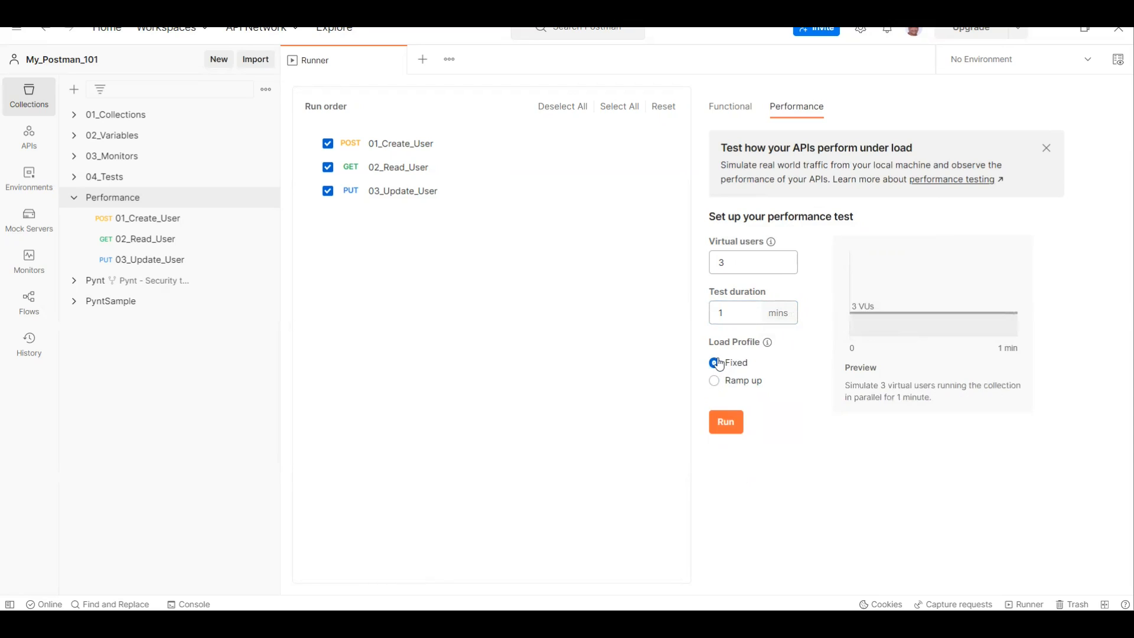
Step: Switch to the performance testing PDF and read the descriptions of the Fixed and Ramp up load profiles
click(688, 625)
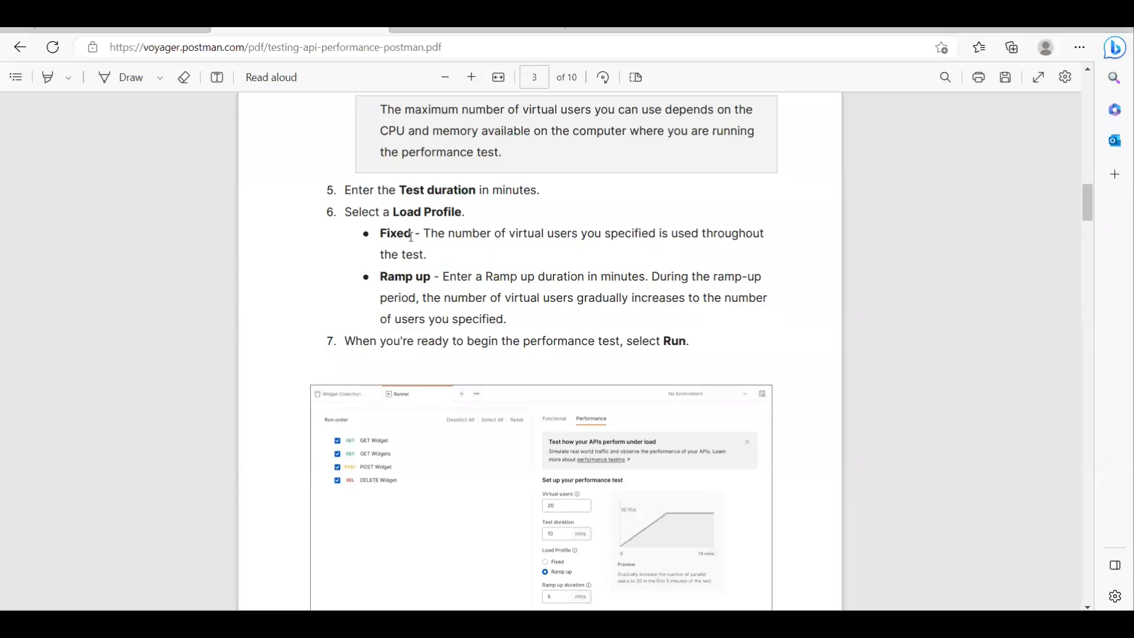
drag(415, 233, 768, 238)
click(626, 254)
drag(423, 233, 790, 237)
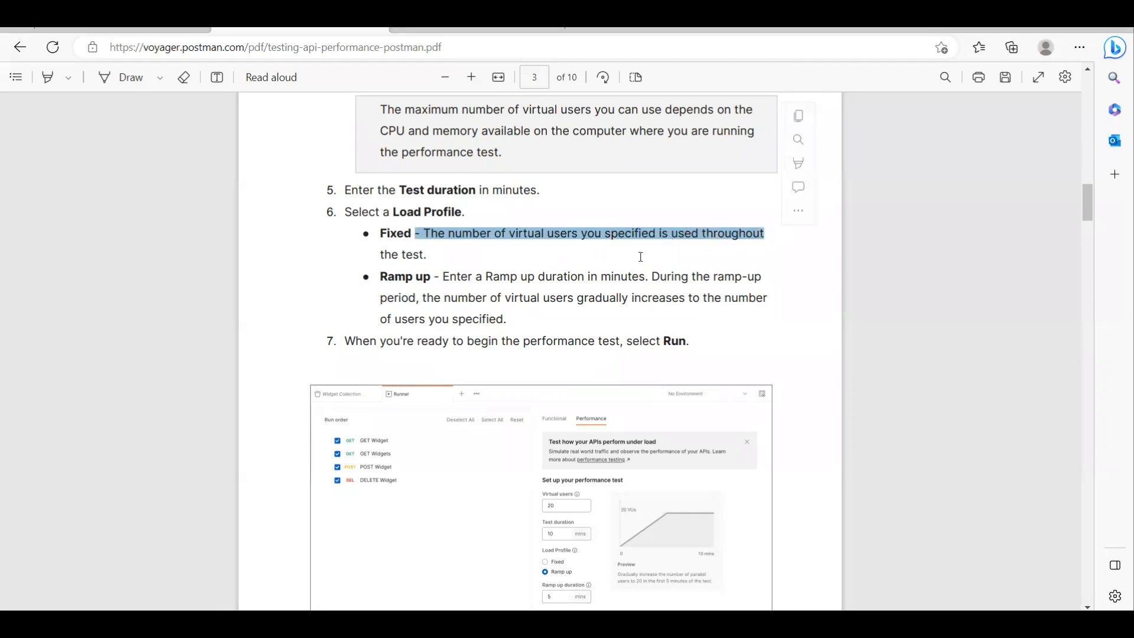
click(674, 261)
click(650, 624)
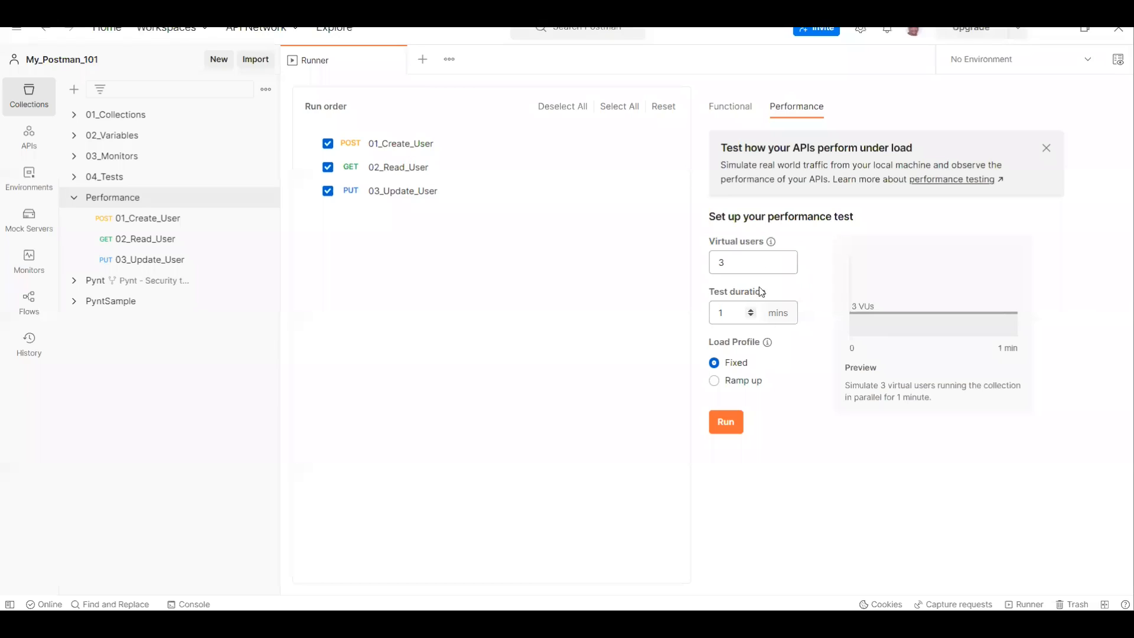
click(614, 625)
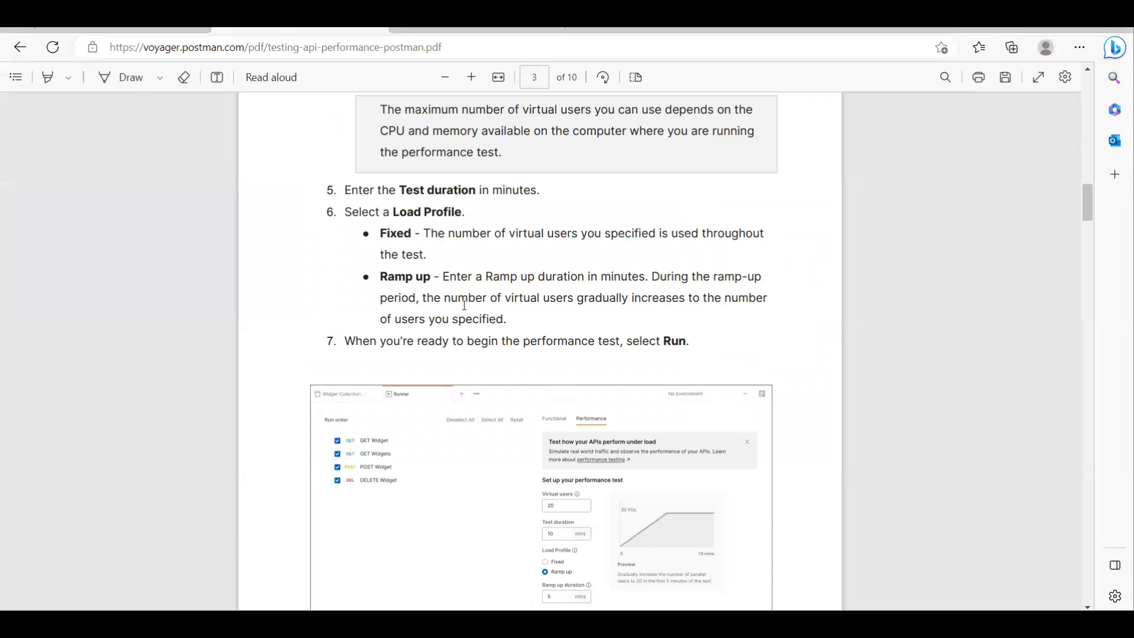
scroll(451, 300, down, 1)
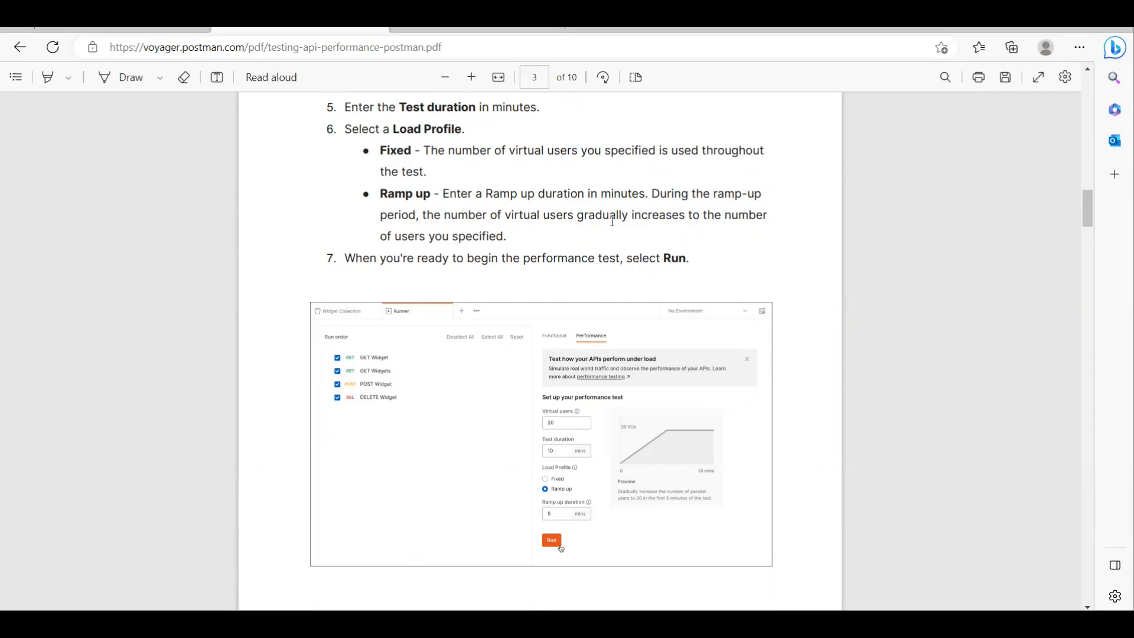
drag(571, 152, 714, 152)
click(547, 218)
drag(578, 216, 690, 216)
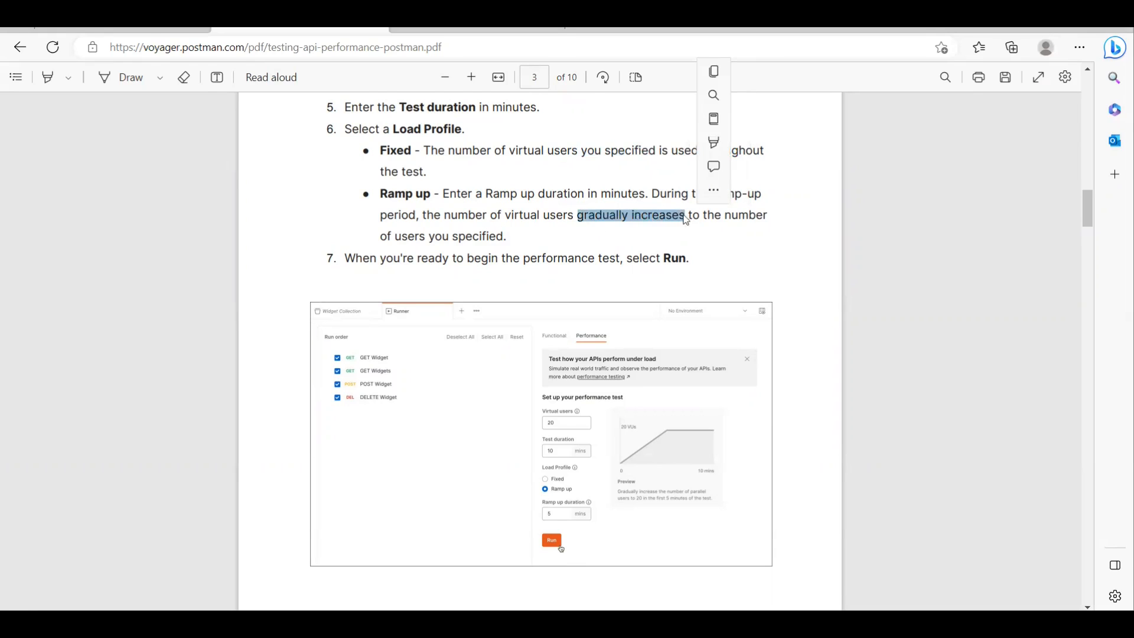
Step: Read the PDF's instruction for beginning the test and run the performance test on the Performance collection in Postman
click(542, 243)
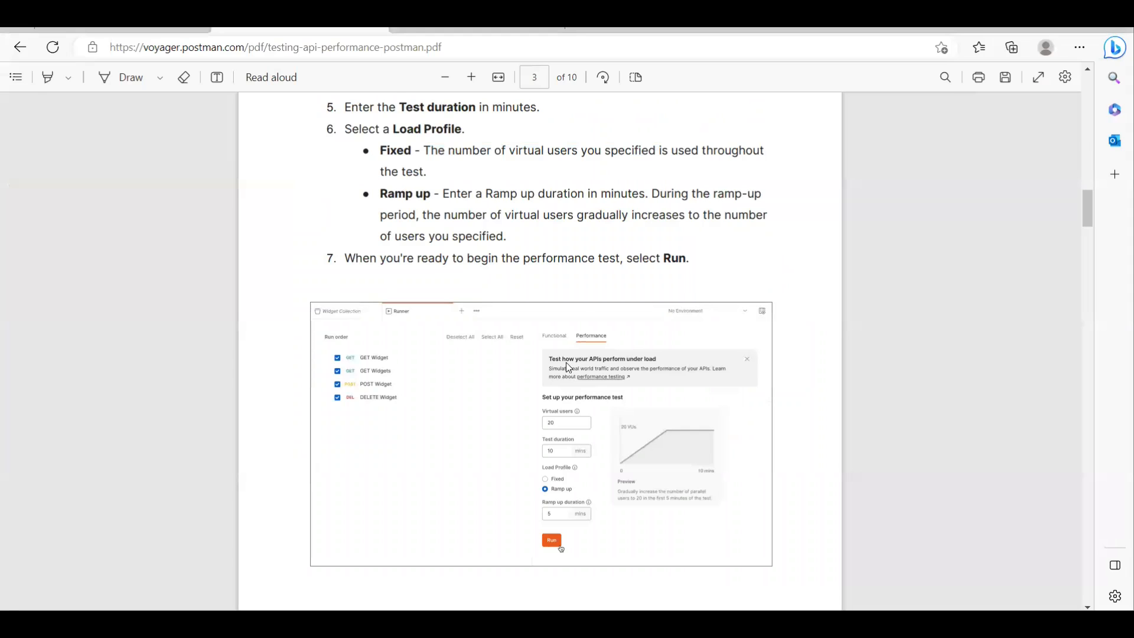
drag(633, 259, 690, 260)
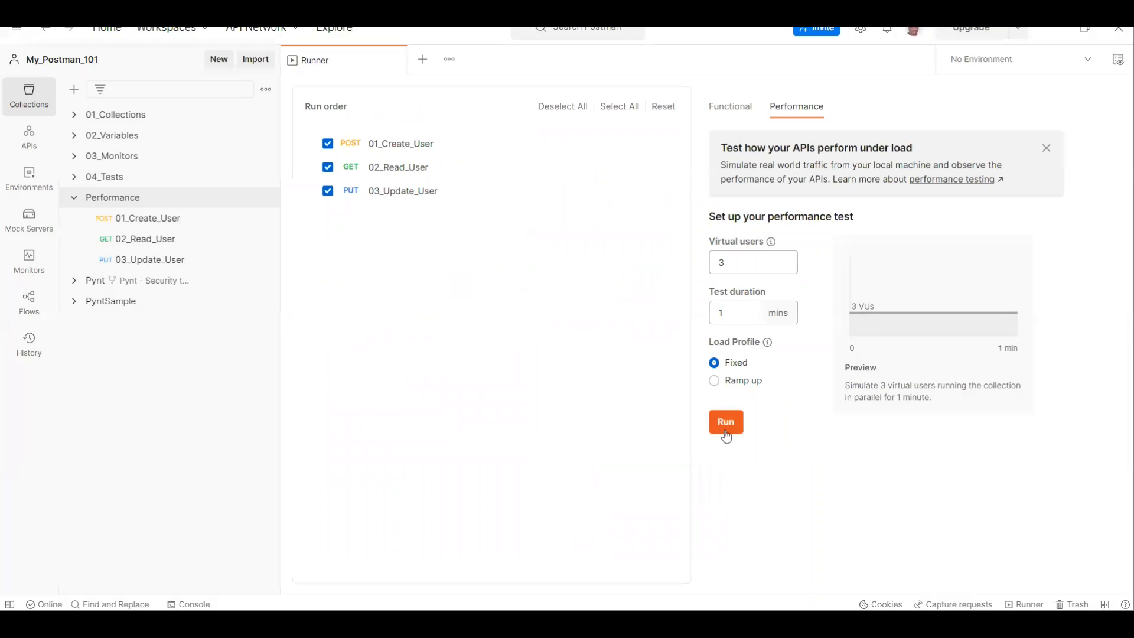
click(728, 423)
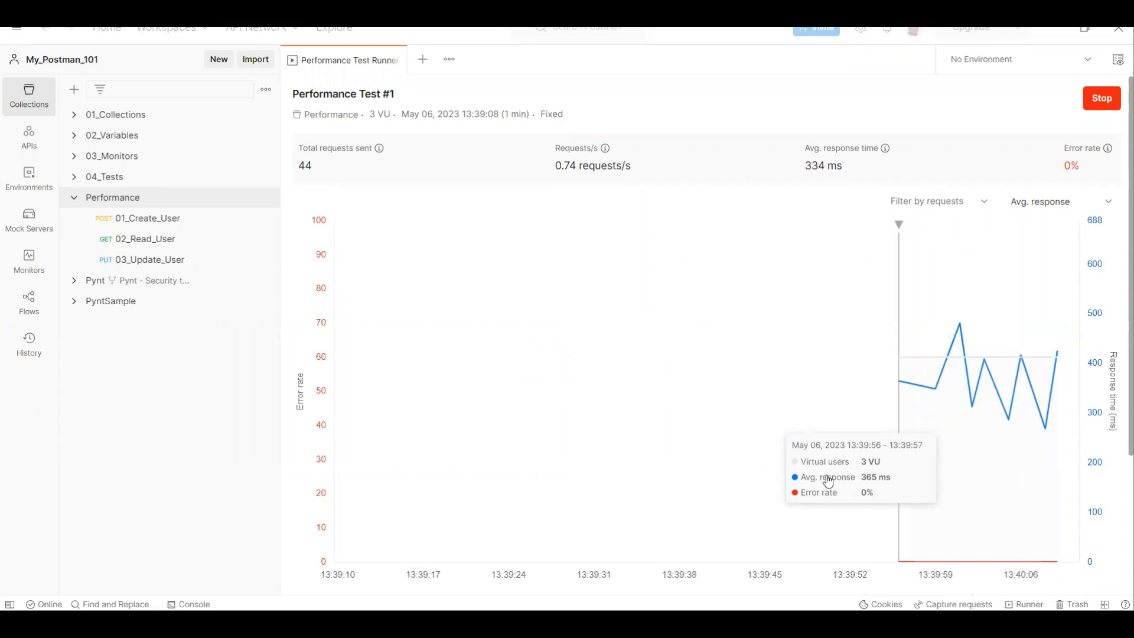
Step: Examine the running test's chart and the explanations of total requests sent, requests per second and average response time
scroll(687, 439, down, 1)
scroll(686, 441, up, 1)
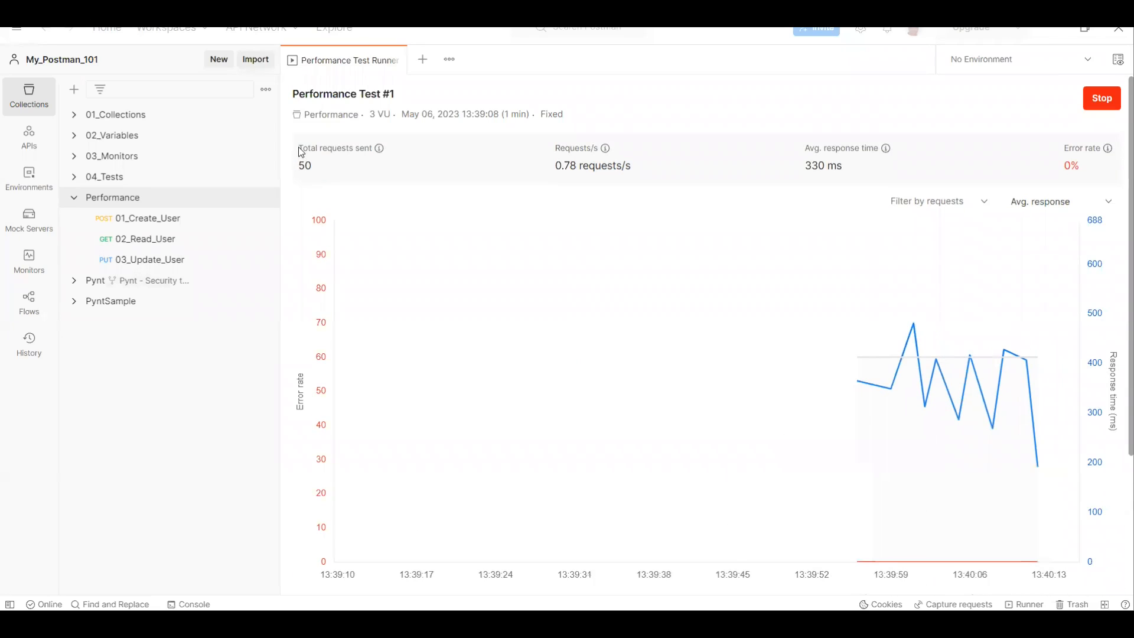
mouse_move(379, 150)
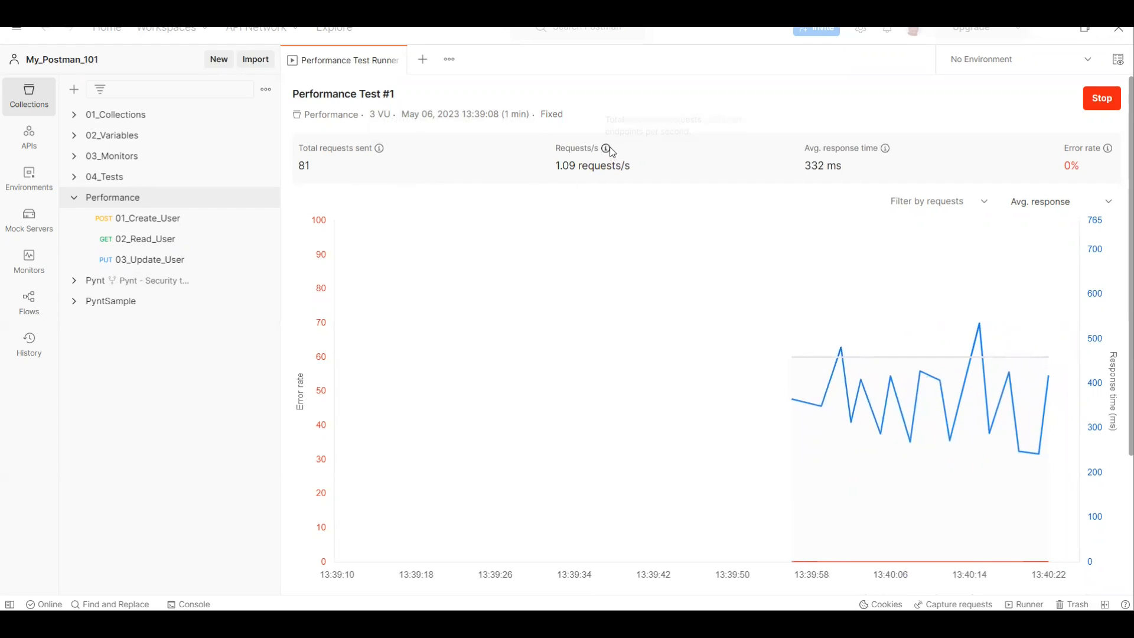
mouse_move(611, 151)
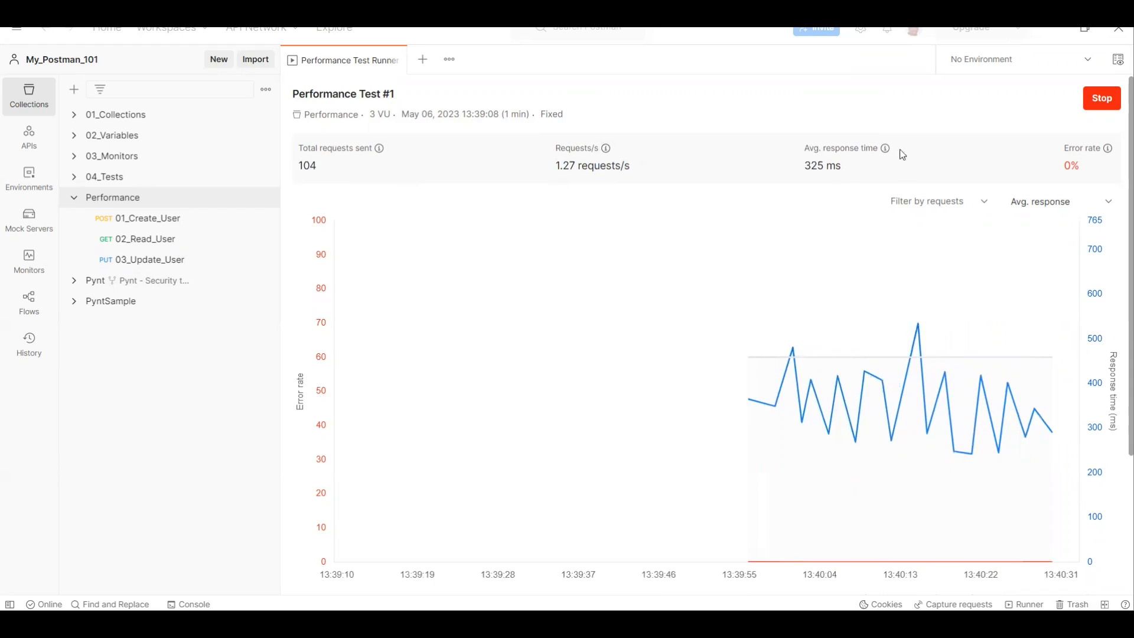
mouse_move(886, 149)
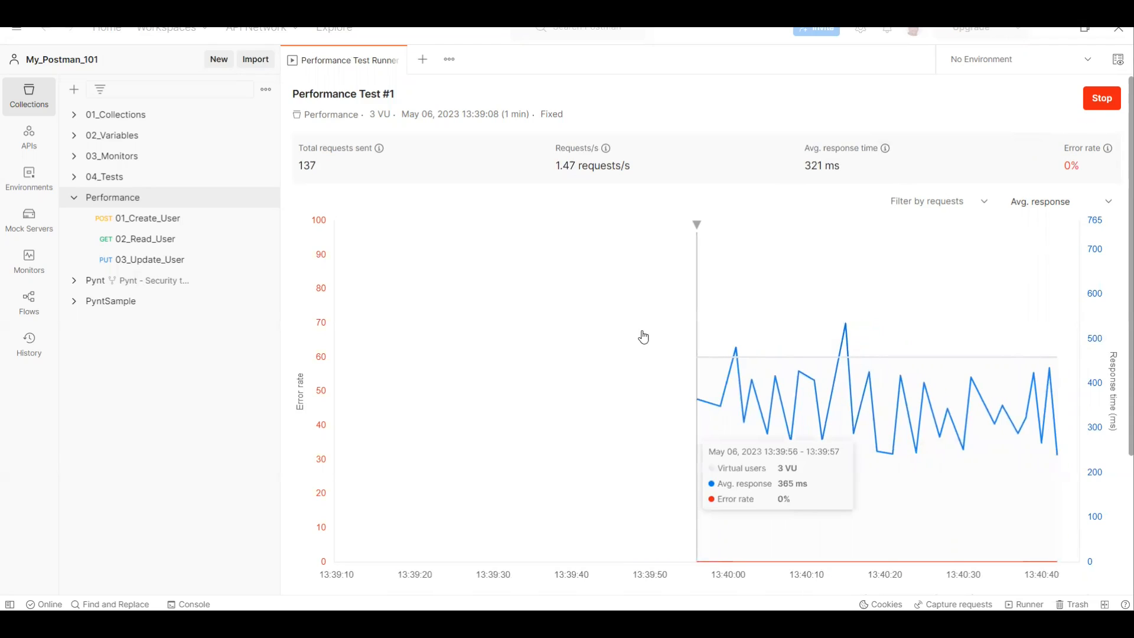
Step: Toggle the Virtual users and Avg. response series off and on in the chart and show the Requests/s series
scroll(329, 416, down, 1)
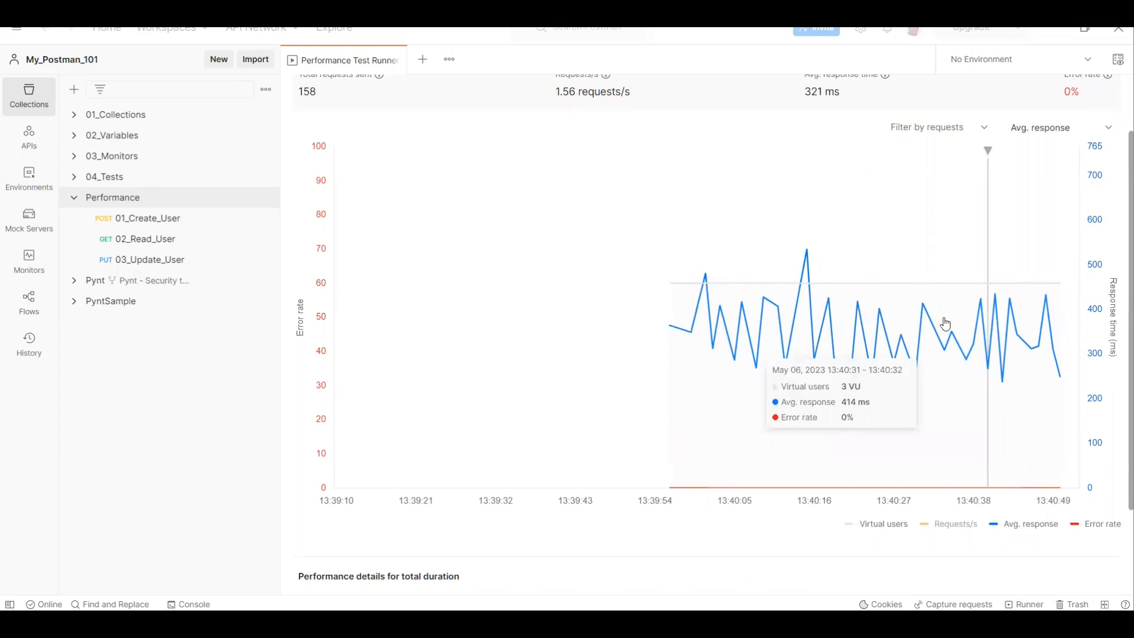
click(885, 530)
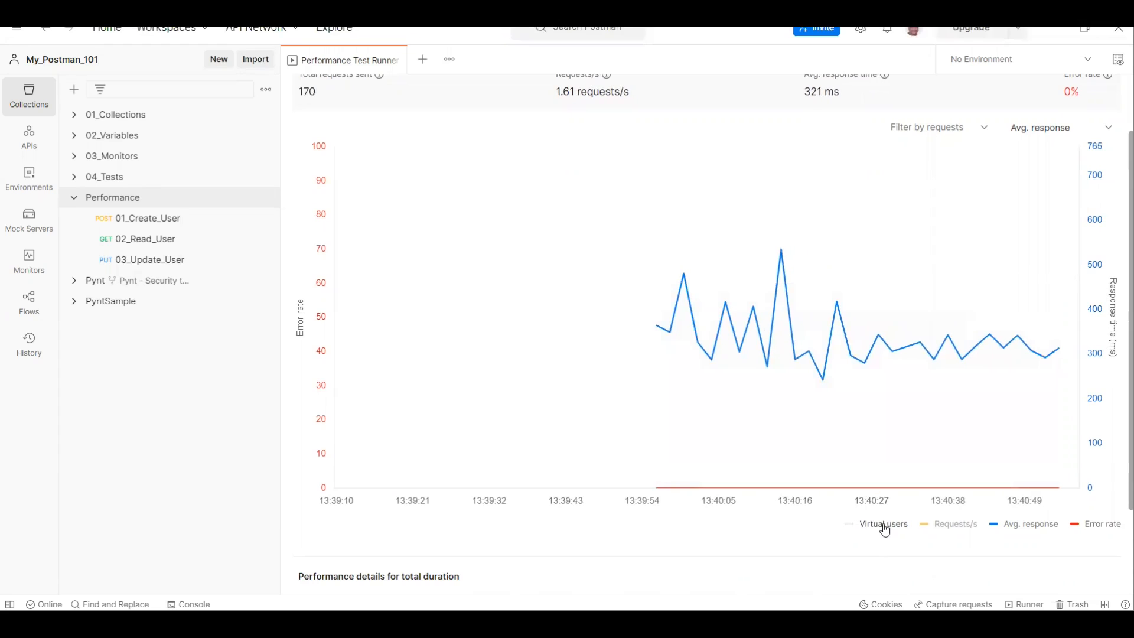
click(885, 530)
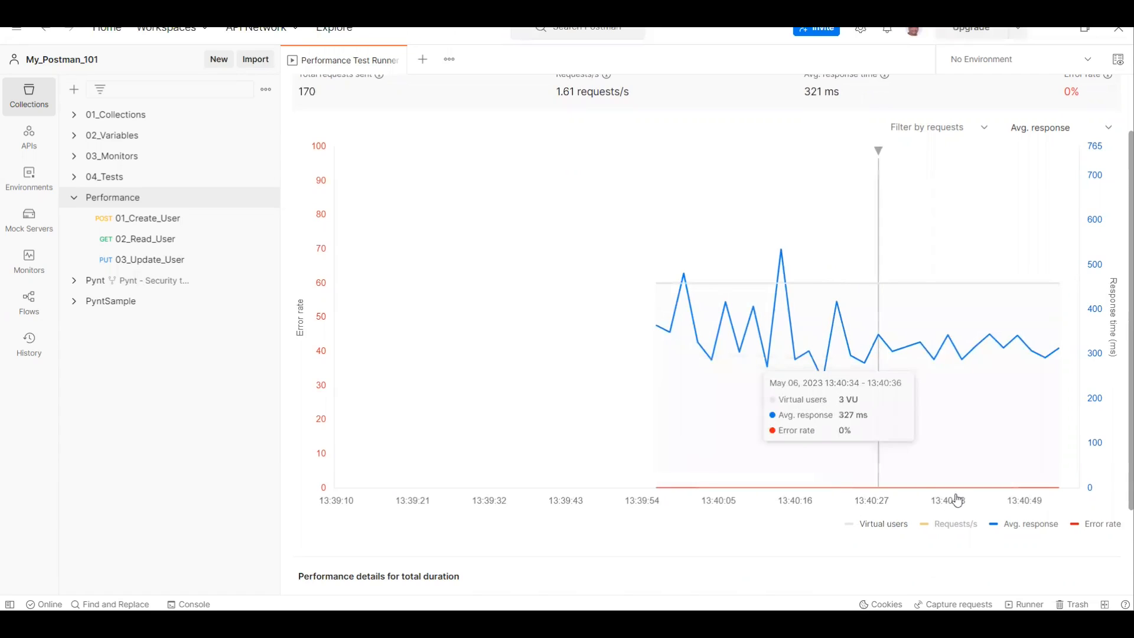
click(955, 530)
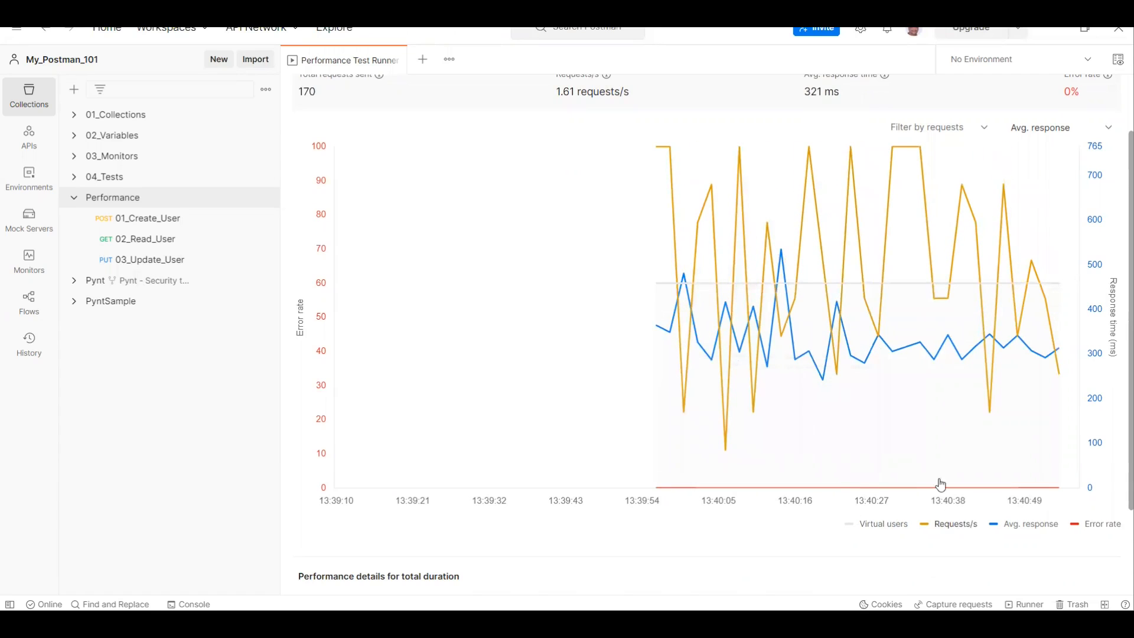
click(1013, 528)
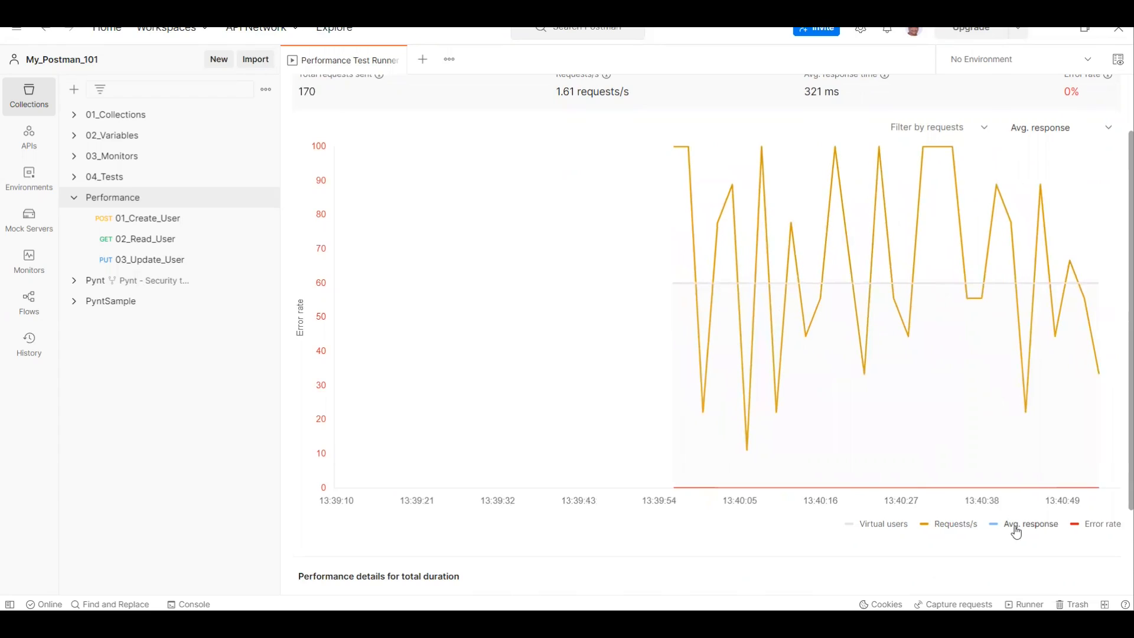
click(1035, 530)
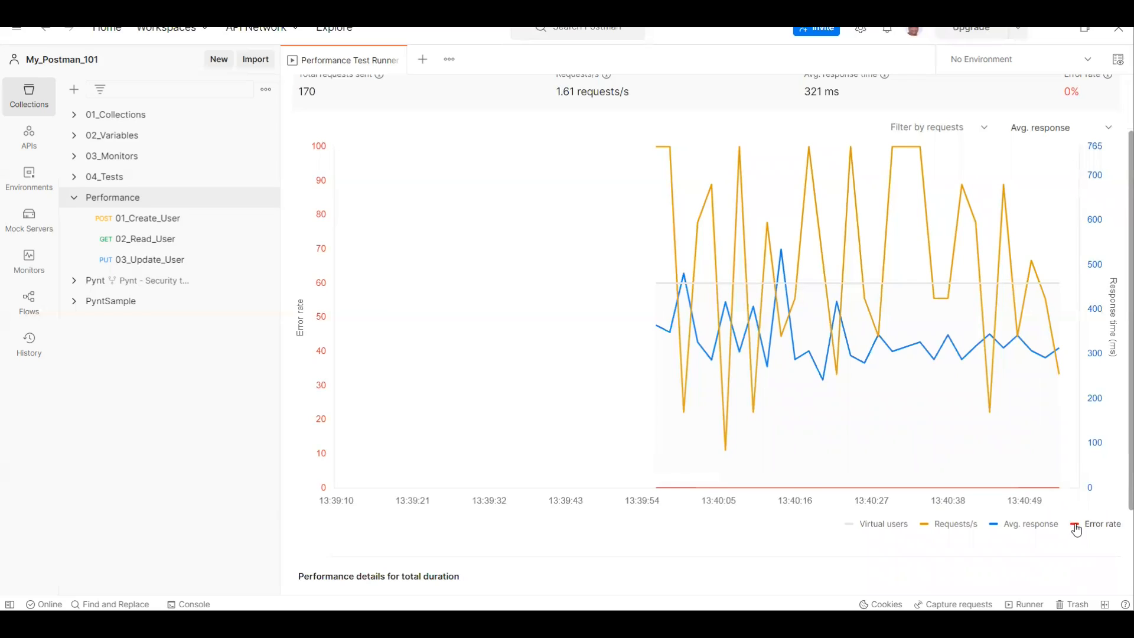
Step: Review the test's chart and summary metrics, including the explanations of error rate and requests per second
mouse_move(1004, 493)
scroll(995, 431, up, 2)
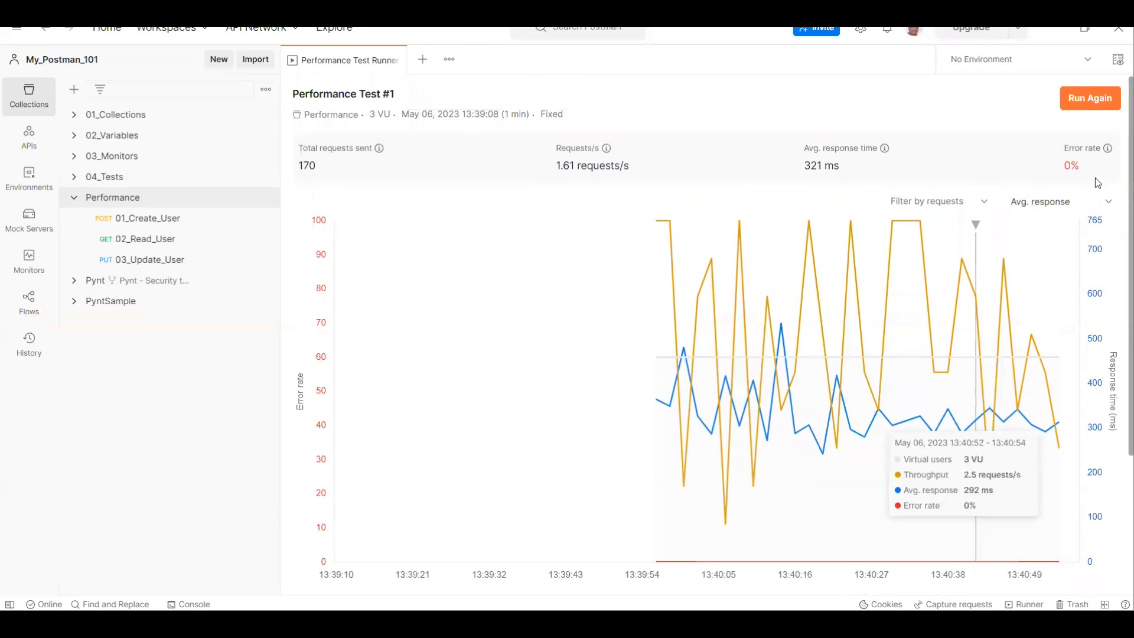
mouse_move(1108, 148)
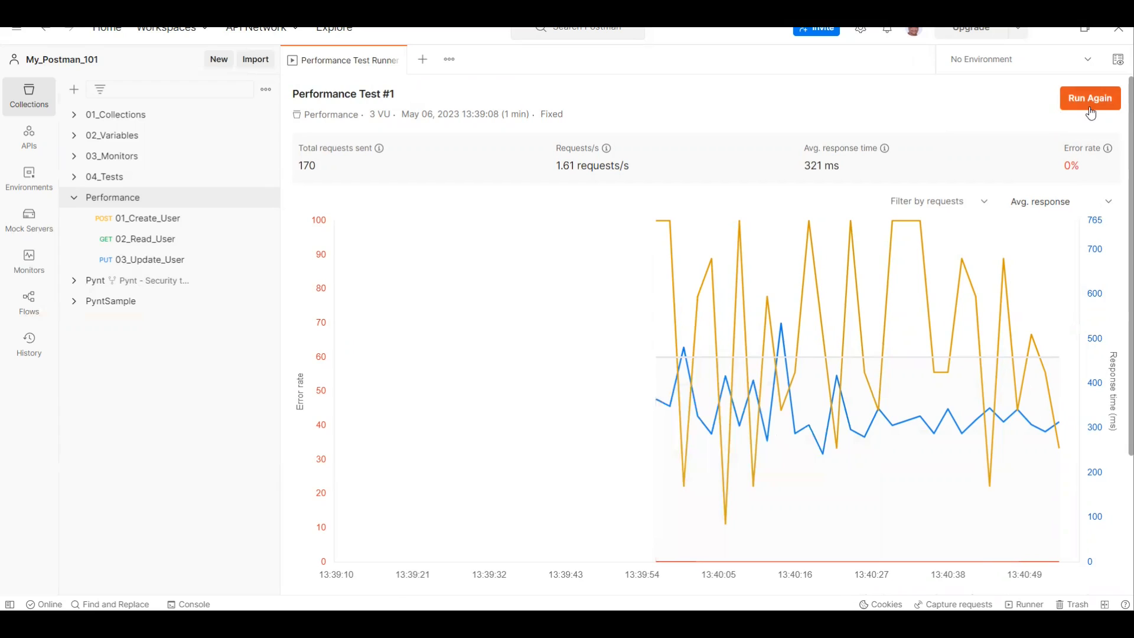
mouse_move(913, 485)
scroll(914, 484, down, 2)
scroll(421, 251, up, 2)
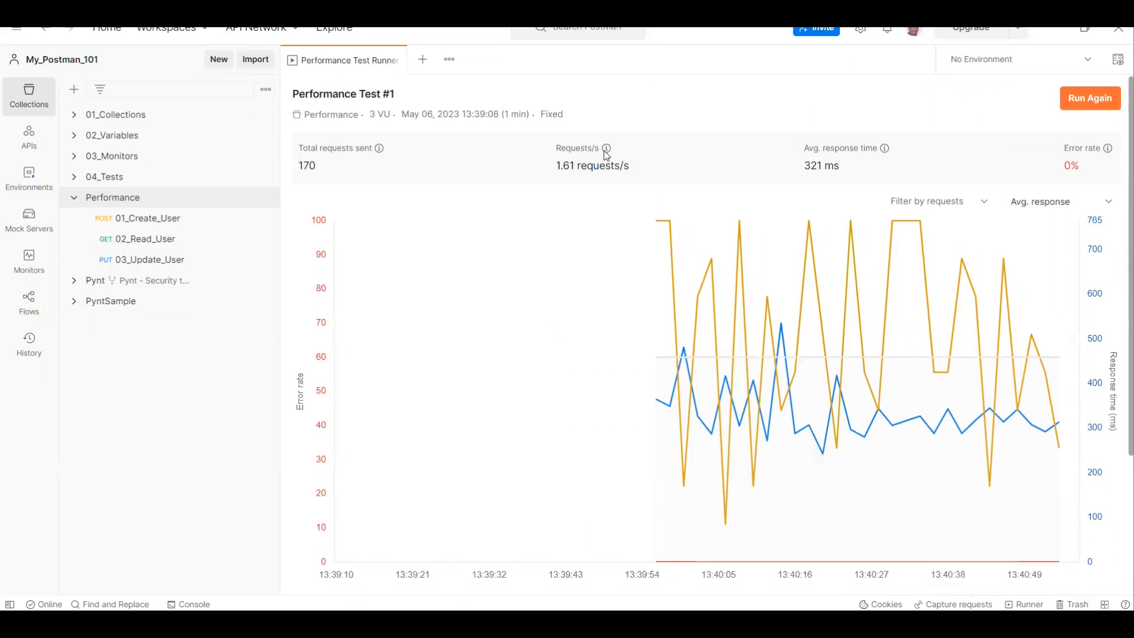
mouse_move(607, 151)
Step: Filter the chart by the 02_Read_User request, switch the filter to 01_Create_User, and reset it
click(961, 204)
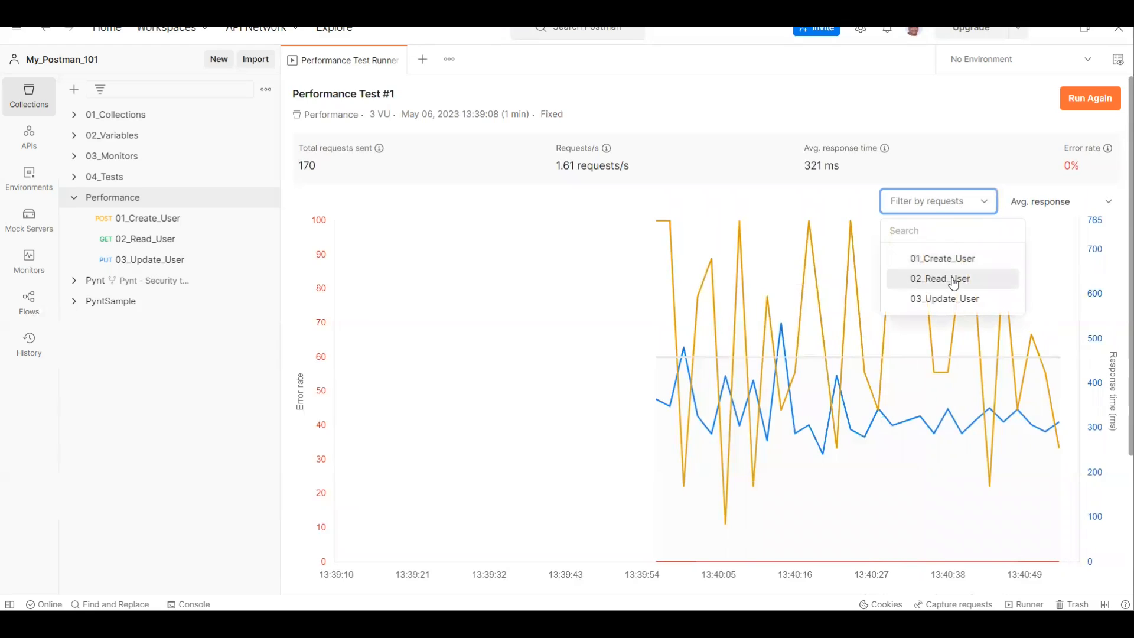
click(953, 284)
click(958, 211)
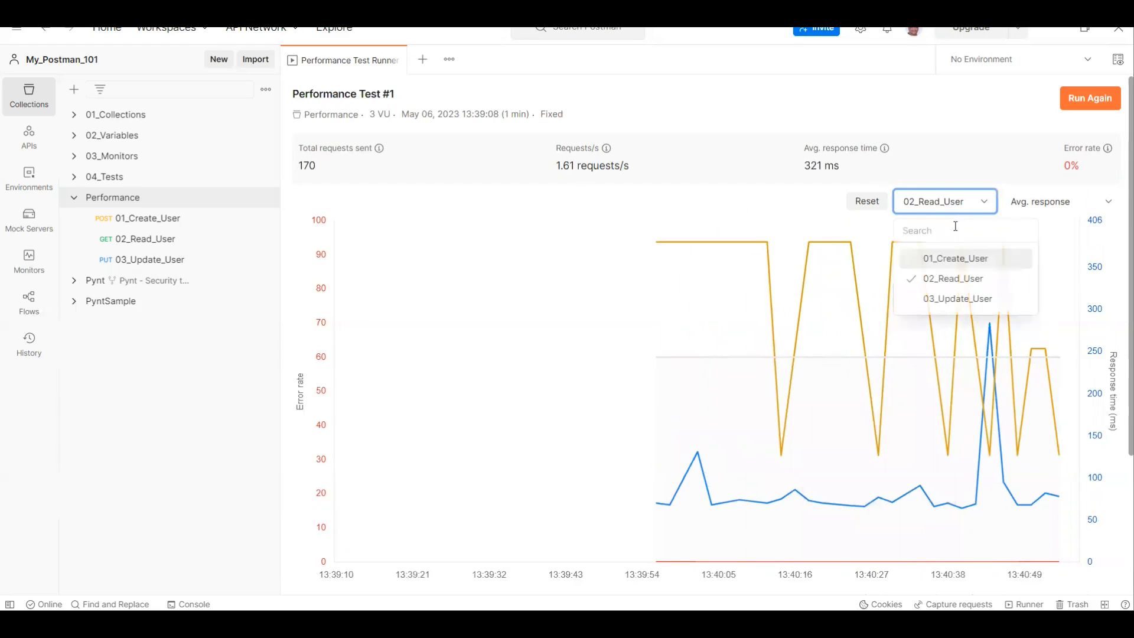
click(937, 258)
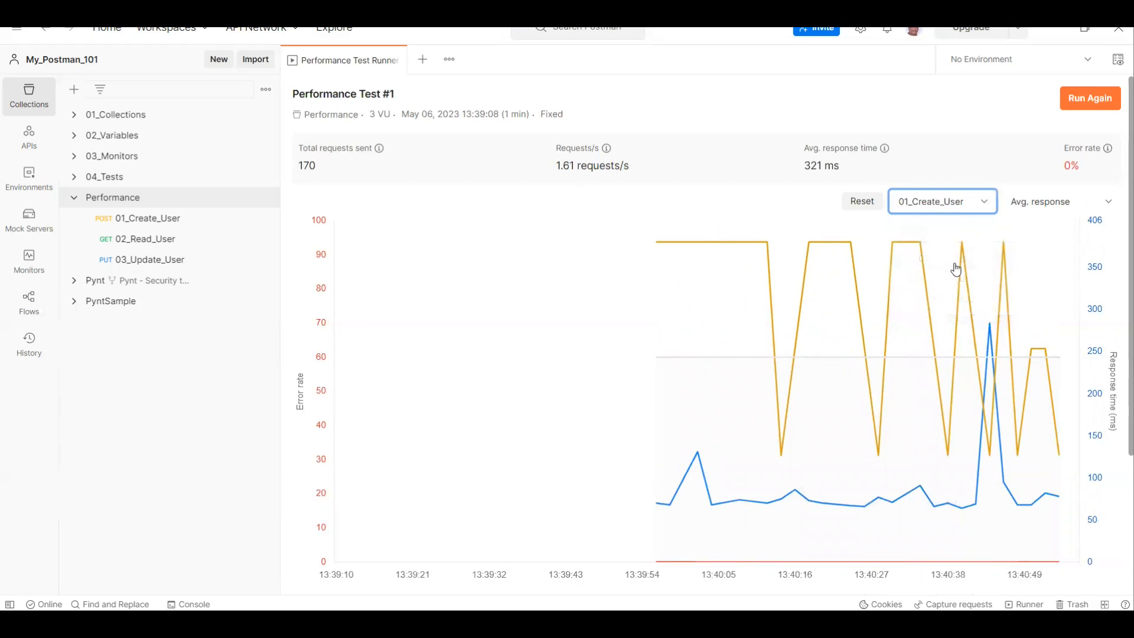
click(958, 205)
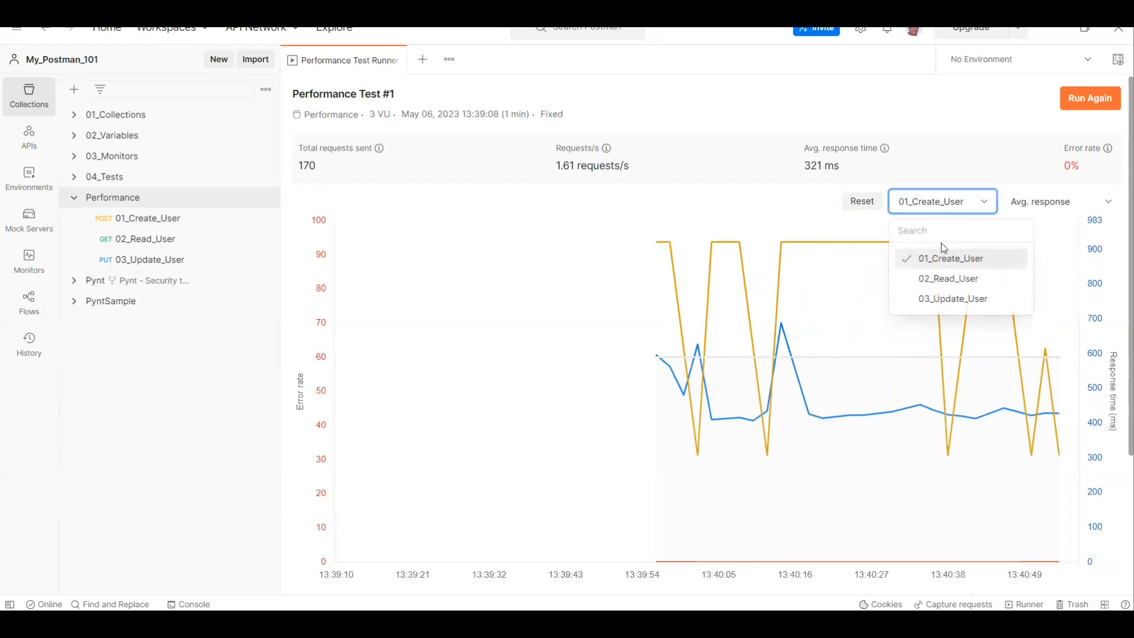
click(868, 204)
Step: Plot Max response and the 90th percentile in turn as the chart's response metric and check the curve
click(1025, 210)
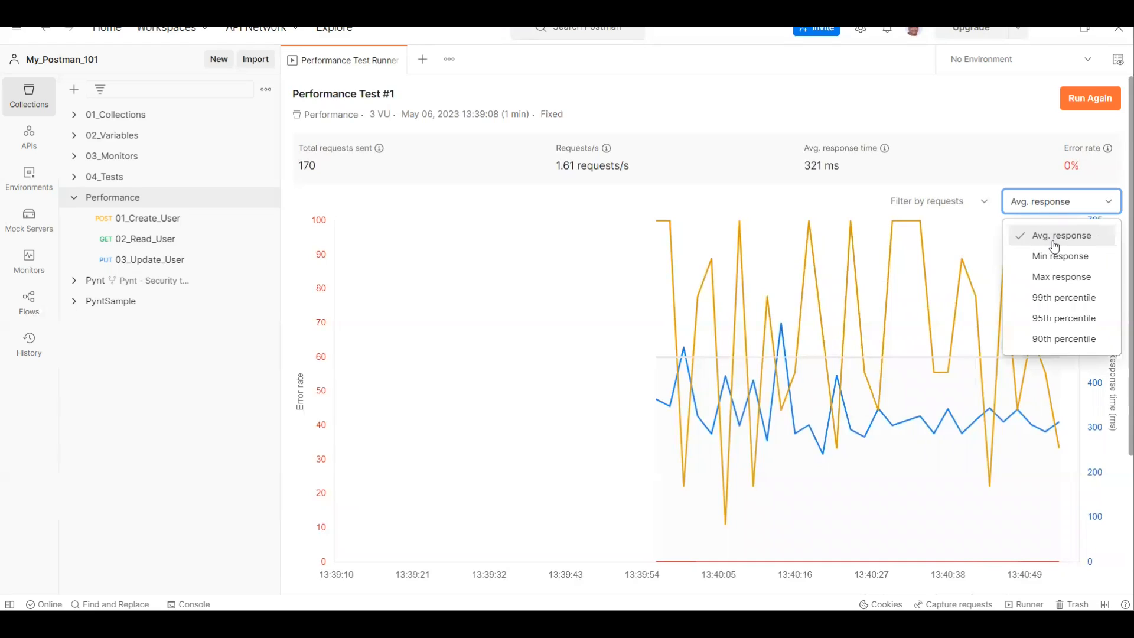
click(1058, 276)
click(1053, 203)
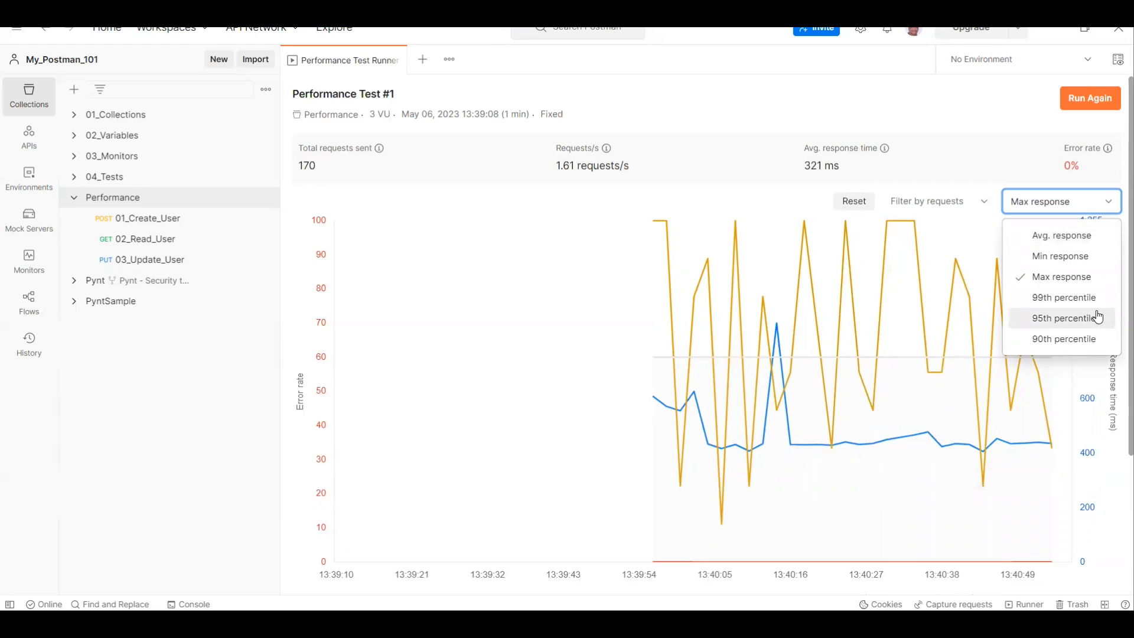
click(1043, 346)
scroll(805, 384, down, 3)
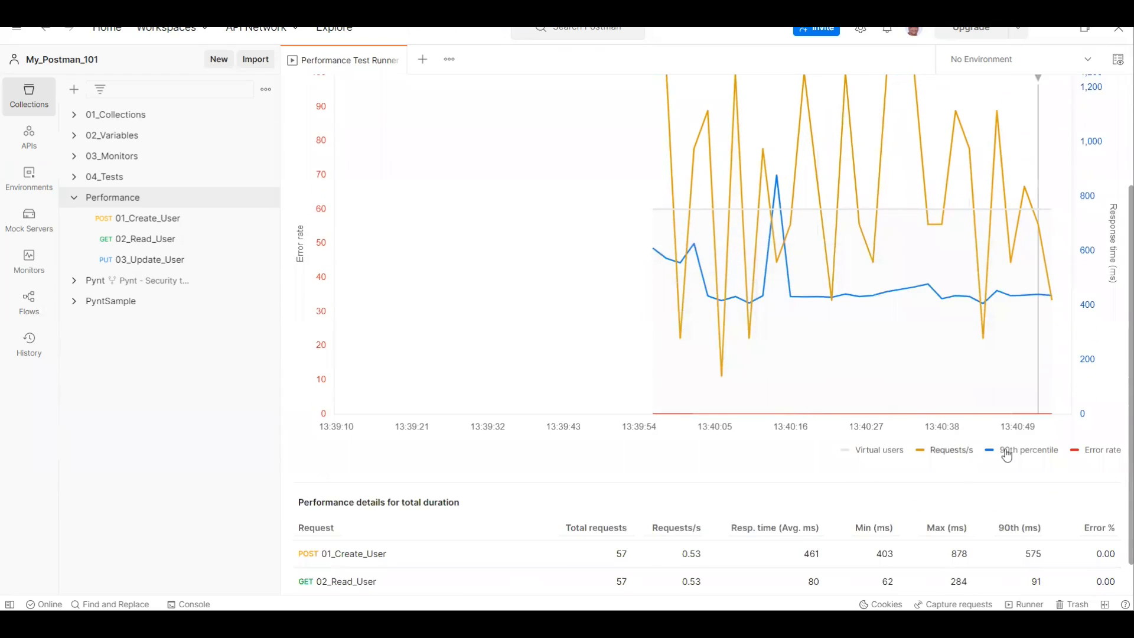
scroll(987, 271, up, 3)
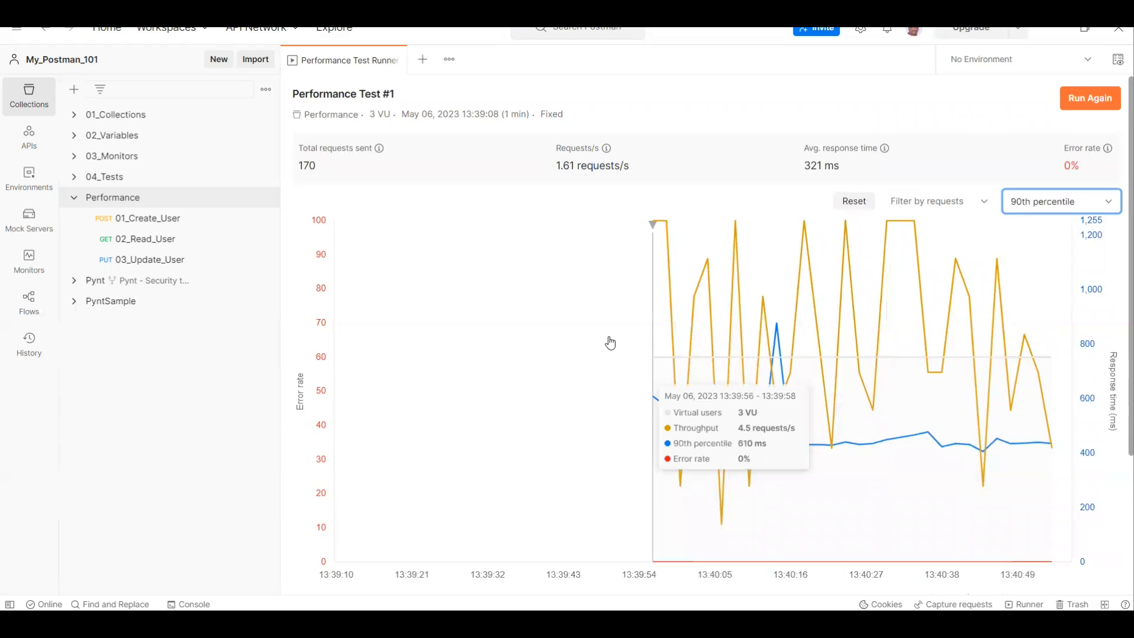
scroll(610, 343, down, 3)
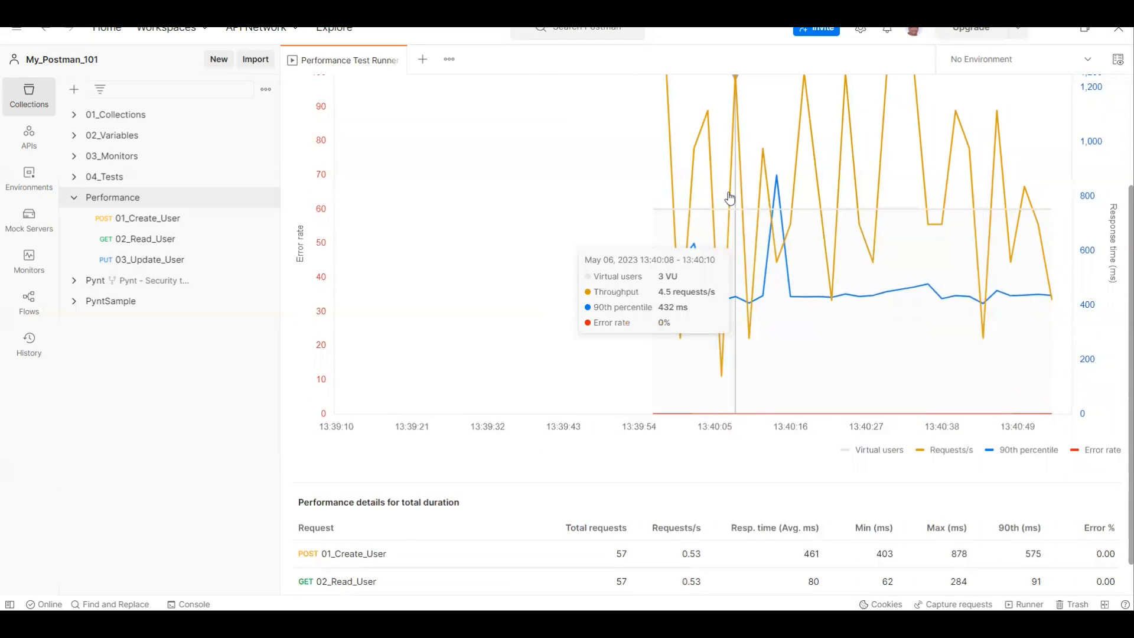
scroll(739, 201, up, 1)
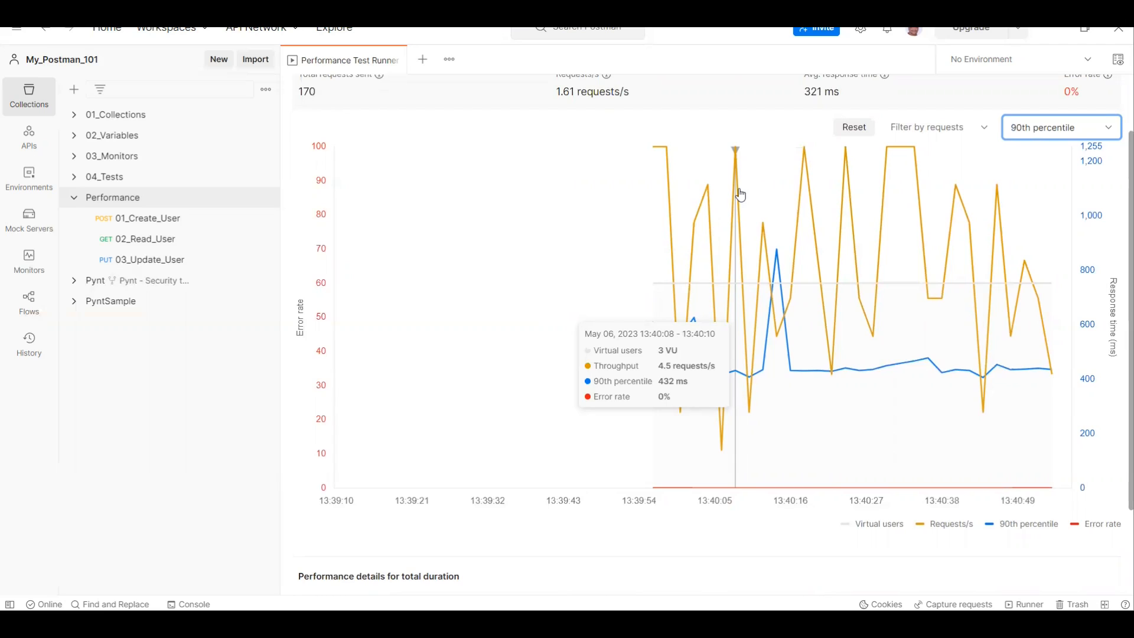
Step: Set the chart's response metric to 99th percentile and inspect the response time curve
click(1031, 130)
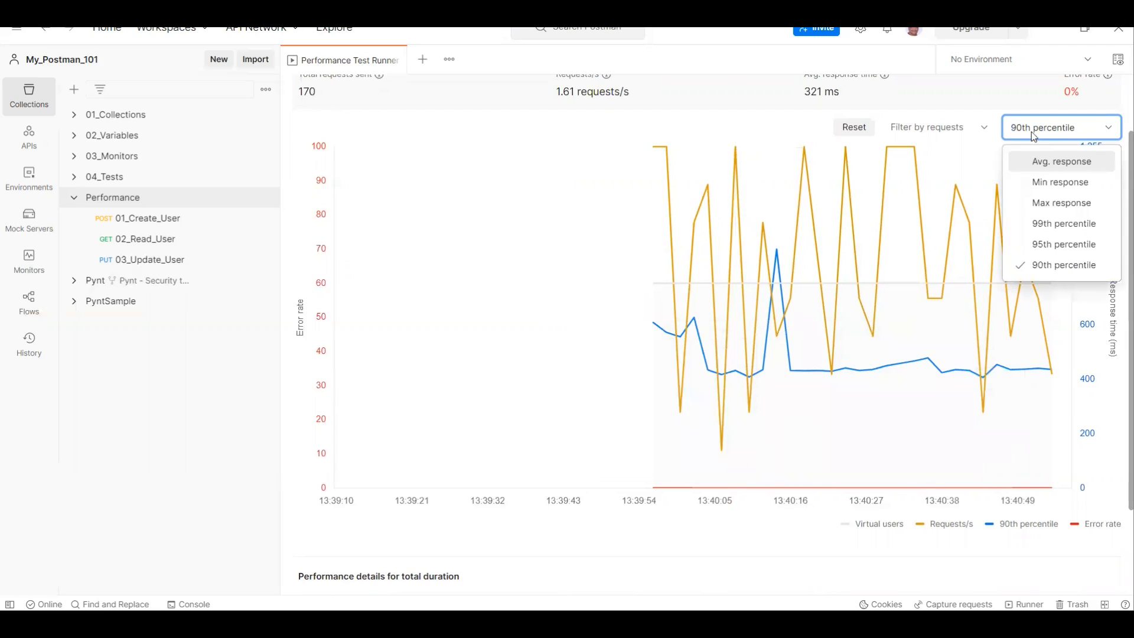
click(1042, 225)
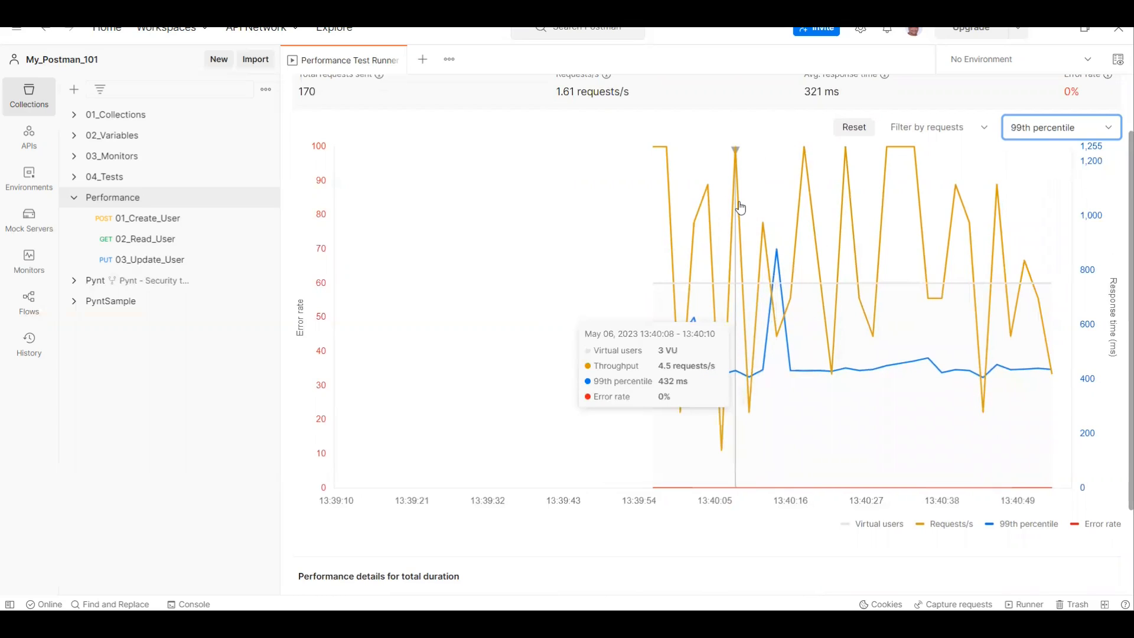
scroll(562, 397, down, 2)
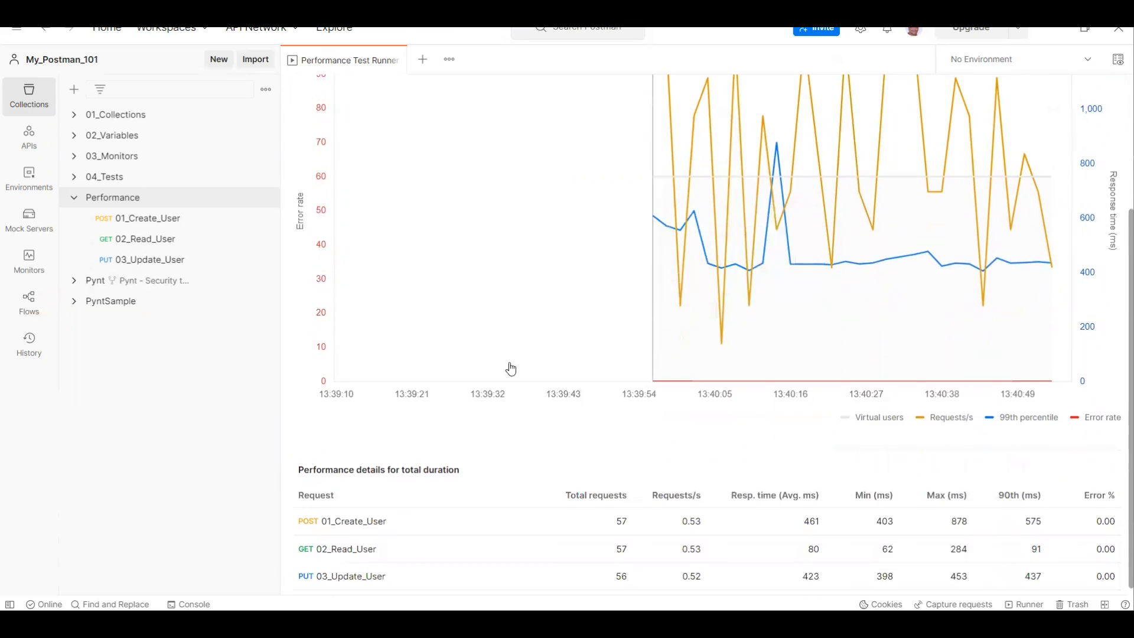
scroll(925, 288, up, 3)
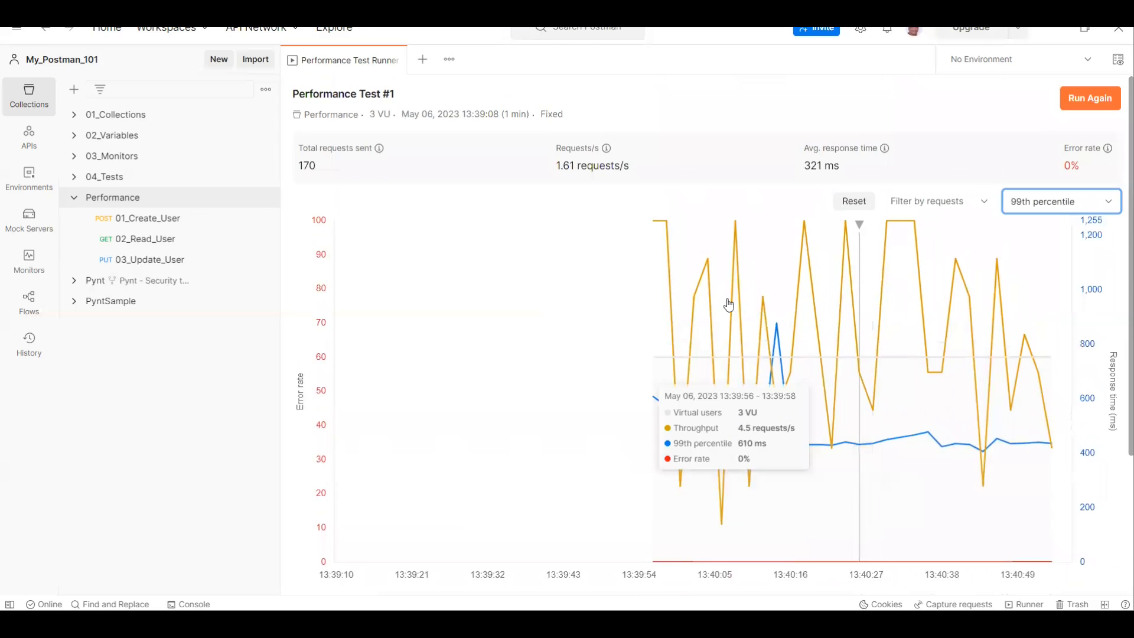
Step: Examine the performance details table for each request, covering total requests, requests per second, response times and error percentage
scroll(627, 356, down, 3)
scroll(620, 358, down, 1)
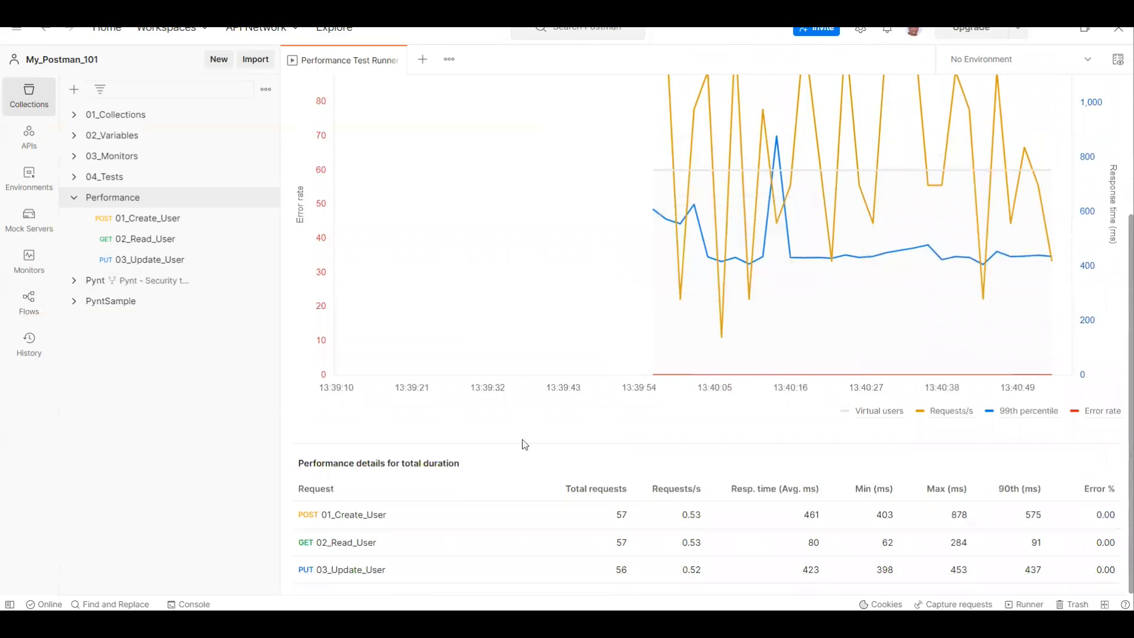
click(337, 501)
click(590, 491)
click(665, 488)
click(664, 488)
click(665, 488)
click(346, 499)
mouse_move(1063, 274)
scroll(1082, 529, up, 3)
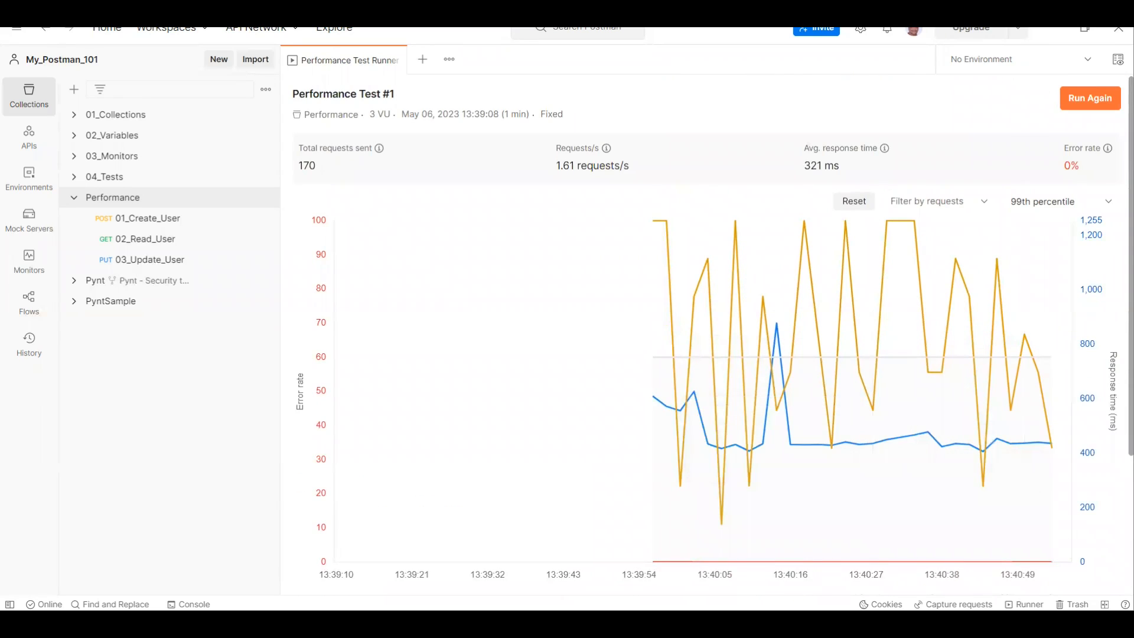
Step: Switch to the performance testing PDF and read the section on viewing performance metrics with its sample results
key(alt+Tab)
scroll(627, 394, down, 5)
scroll(632, 390, down, 4)
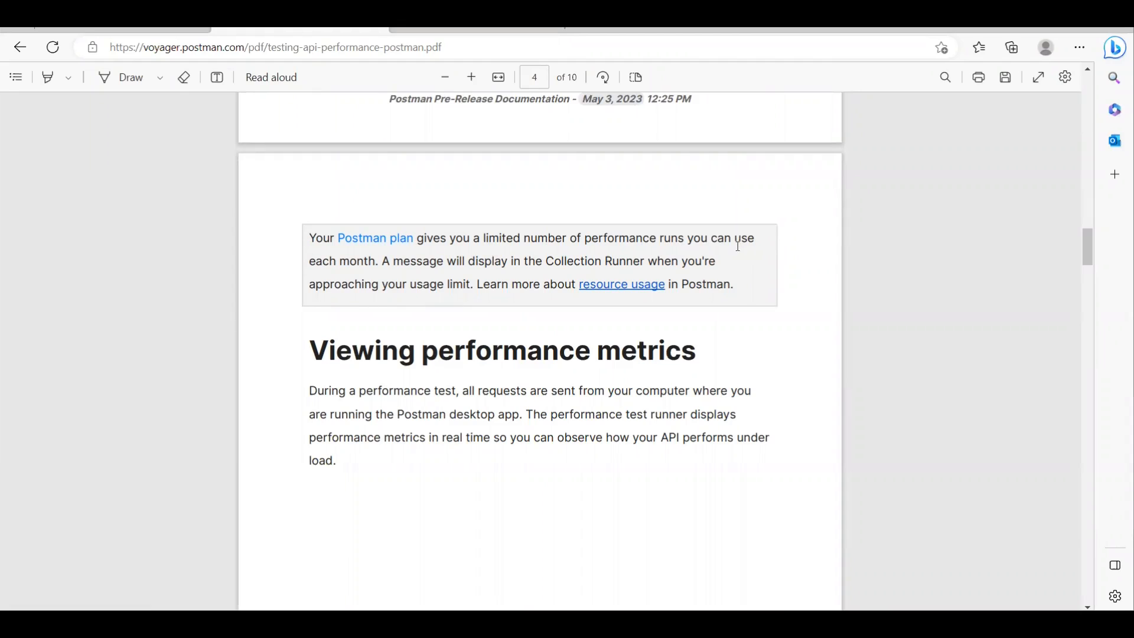
scroll(738, 247, down, 3)
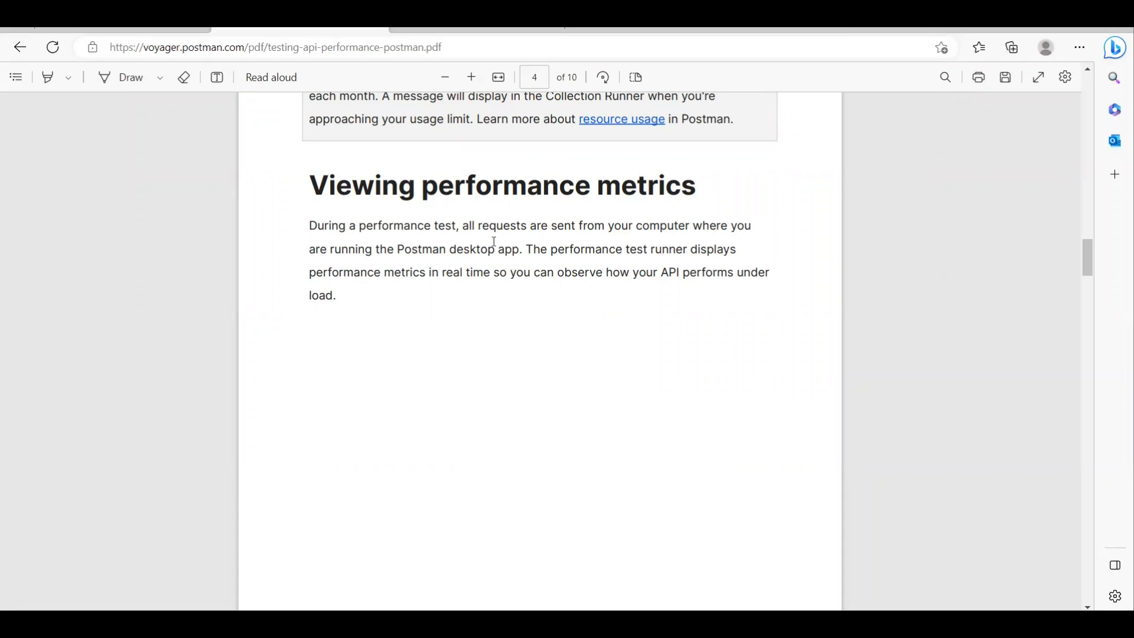
scroll(668, 341, down, 14)
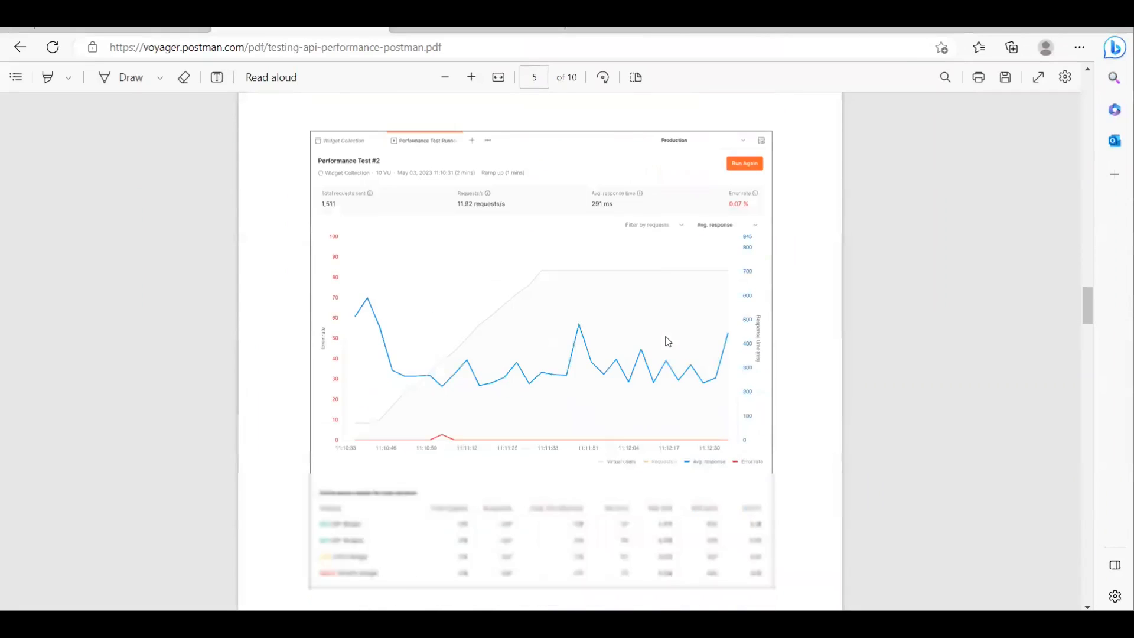
Step: Read the guide's metric definitions, test runner actions and the section on customizing the performance view
scroll(600, 358, down, 3)
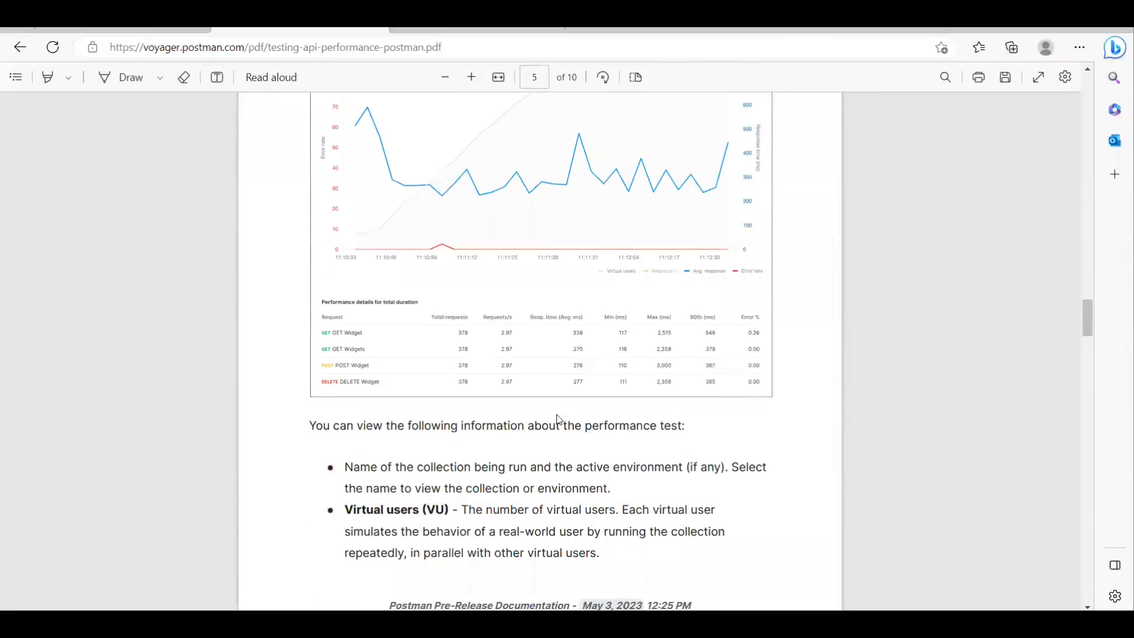
scroll(557, 420, down, 2)
scroll(556, 378, down, 5)
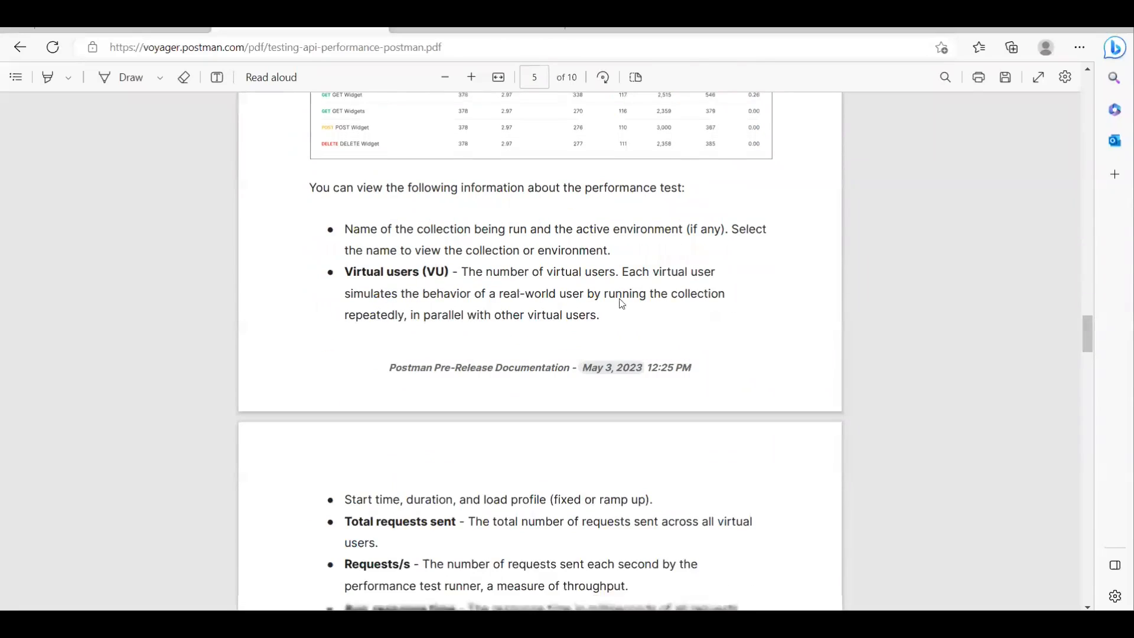
scroll(556, 381, down, 2)
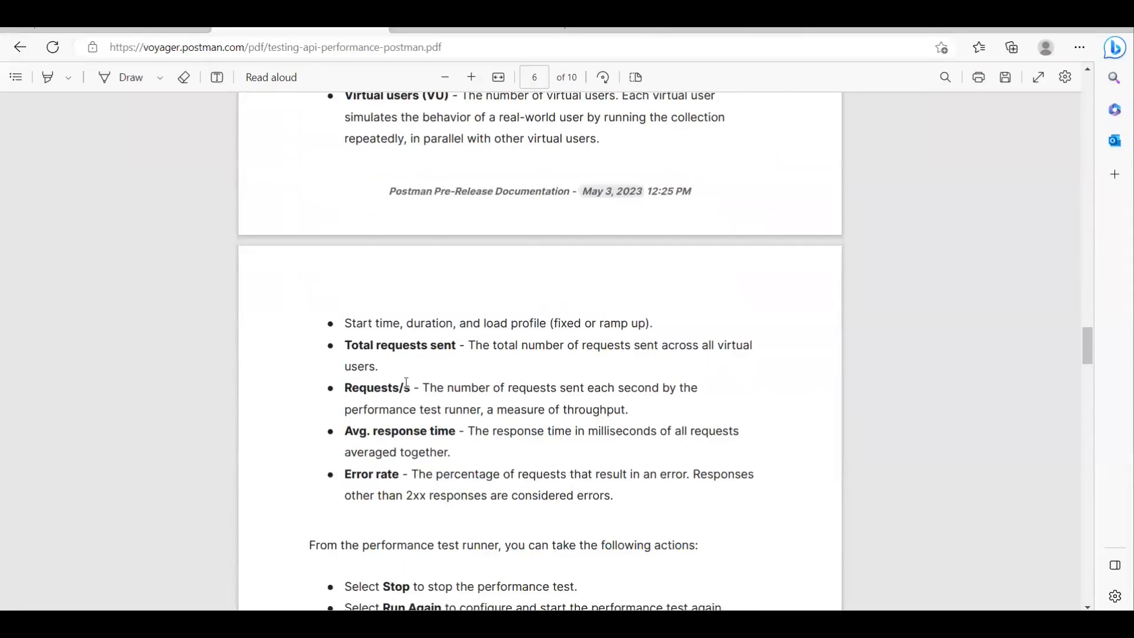
scroll(507, 414, down, 5)
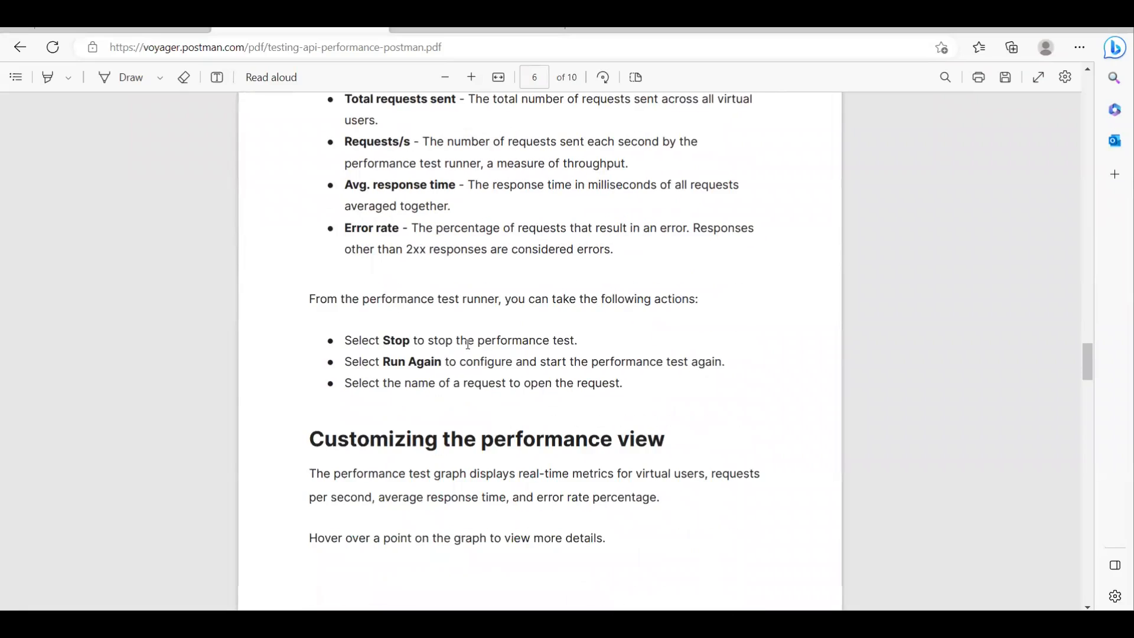
scroll(549, 348, down, 2)
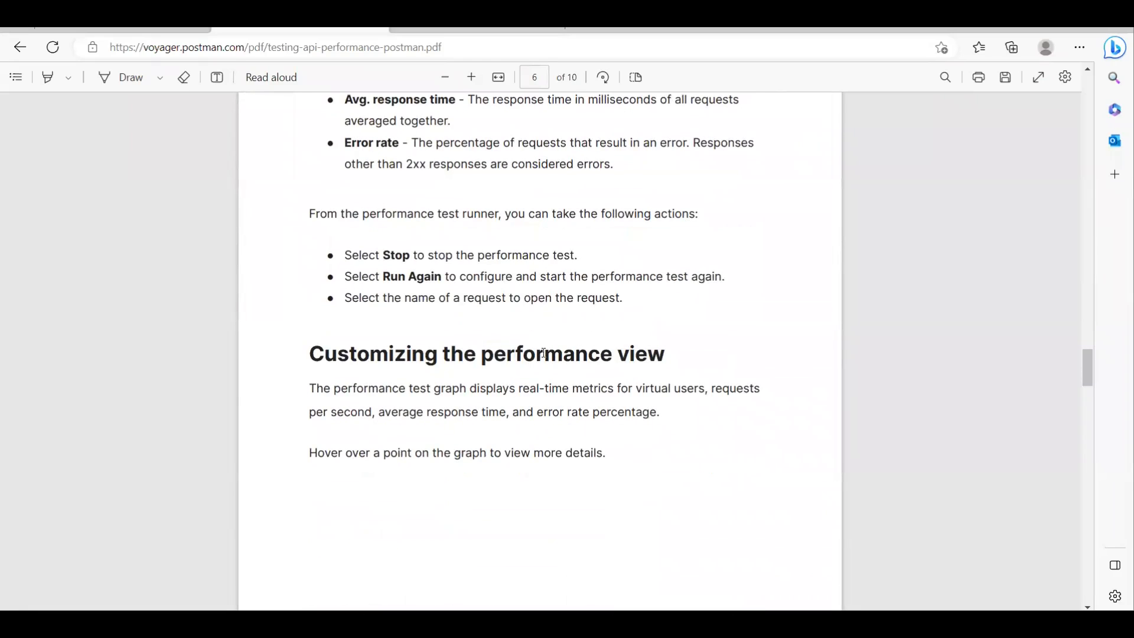
scroll(546, 349, down, 3)
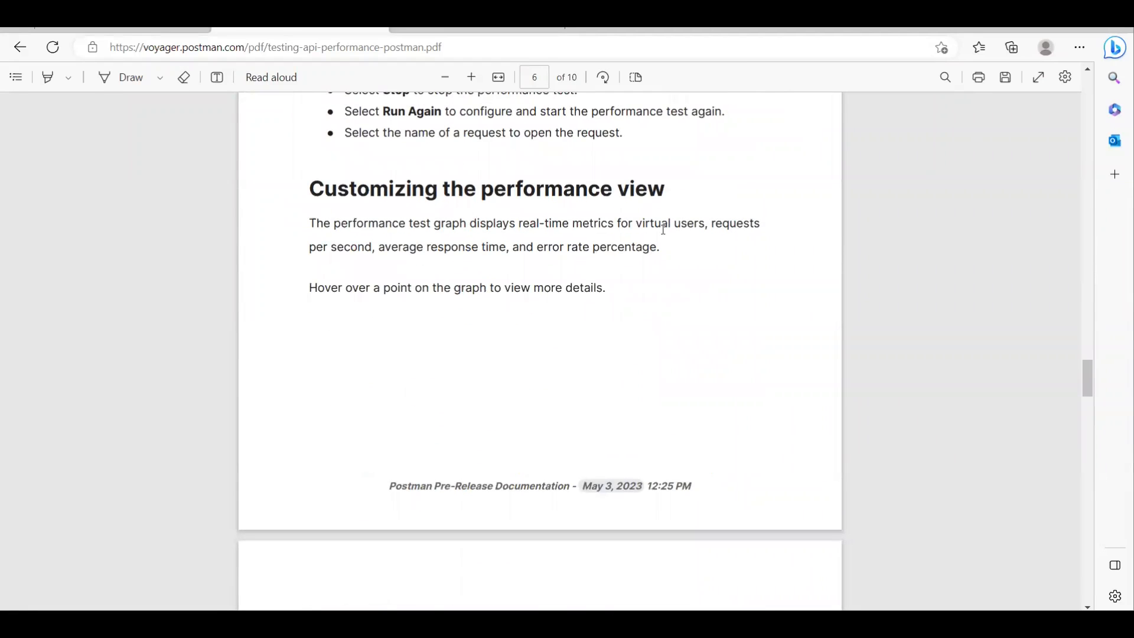
scroll(646, 264, down, 10)
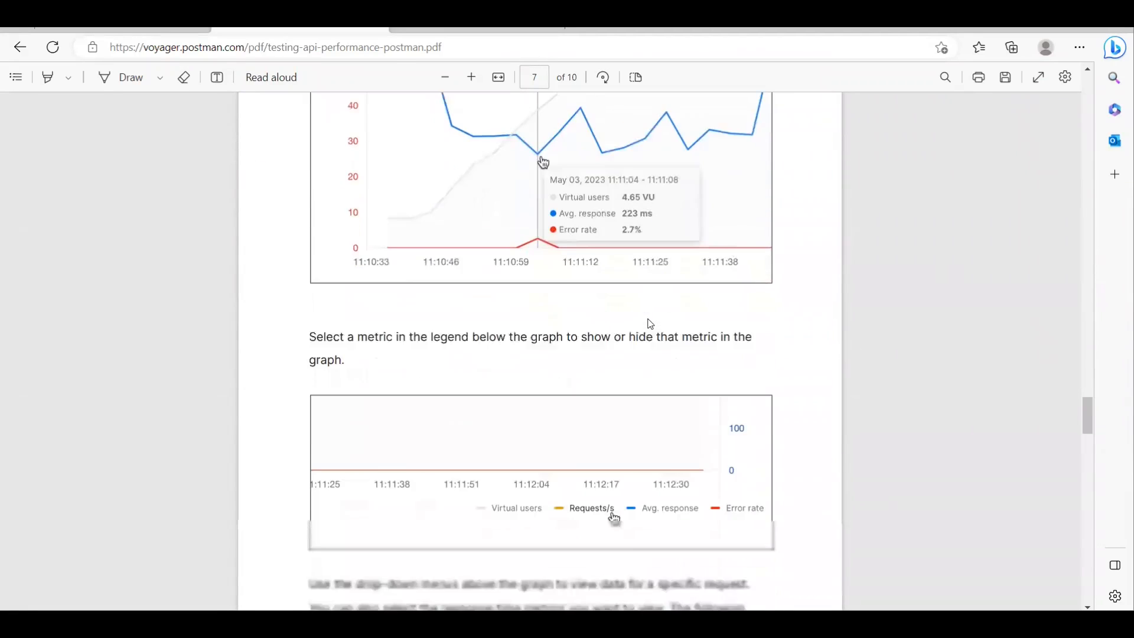
scroll(649, 323, down, 3)
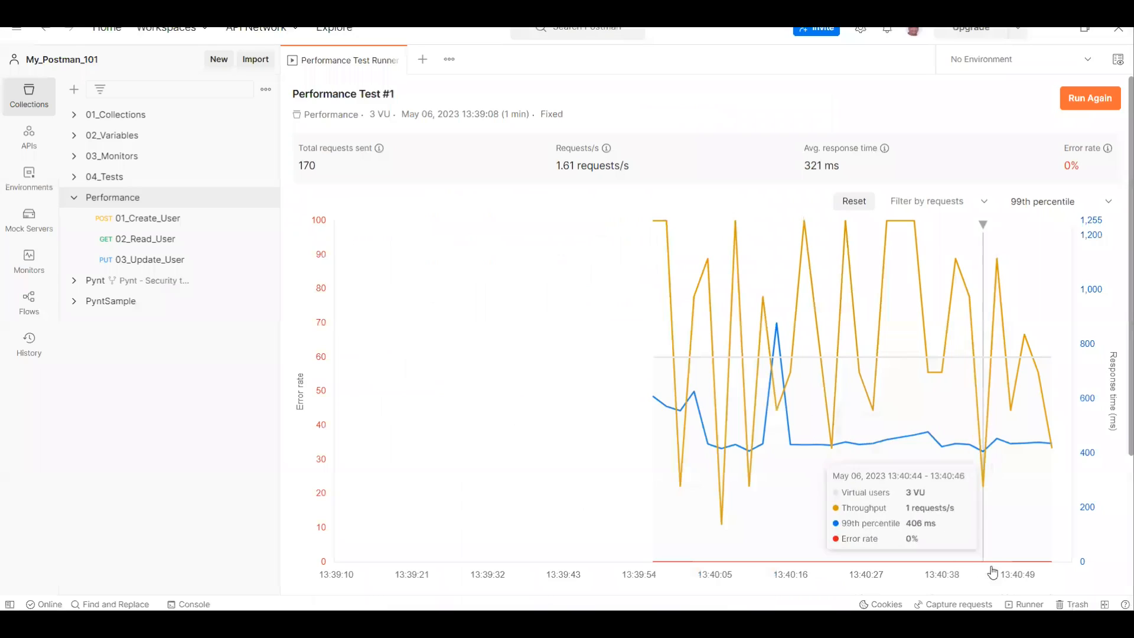
Step: Switch back to Postman's test results and toggle the 99th percentile and Requests/s curves off and on in the chart
scroll(983, 449, down, 3)
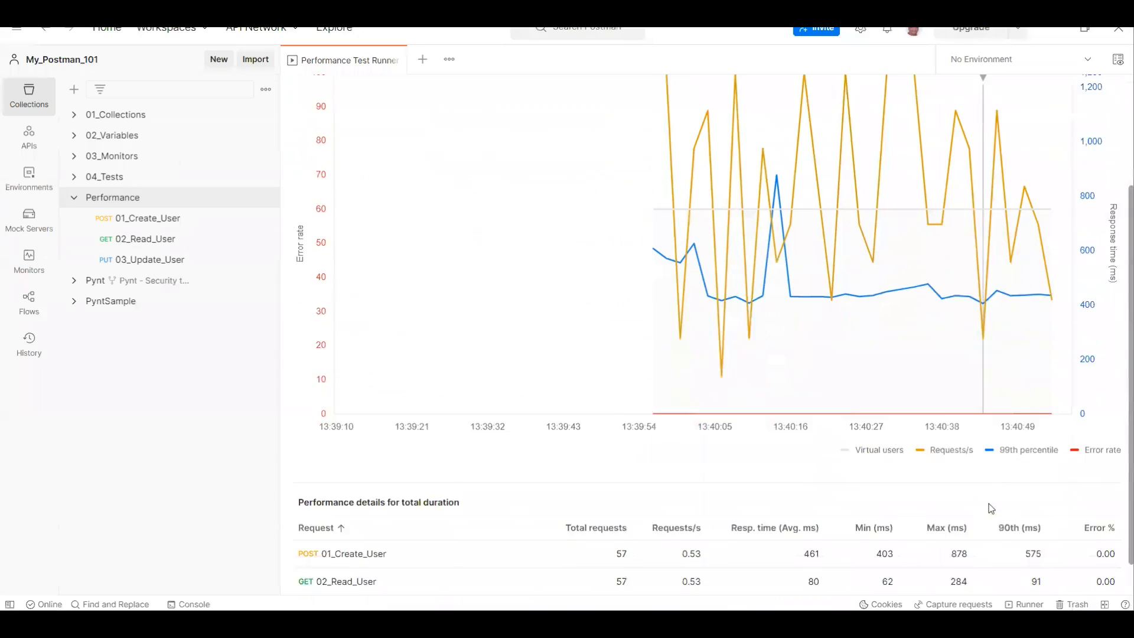
click(1004, 411)
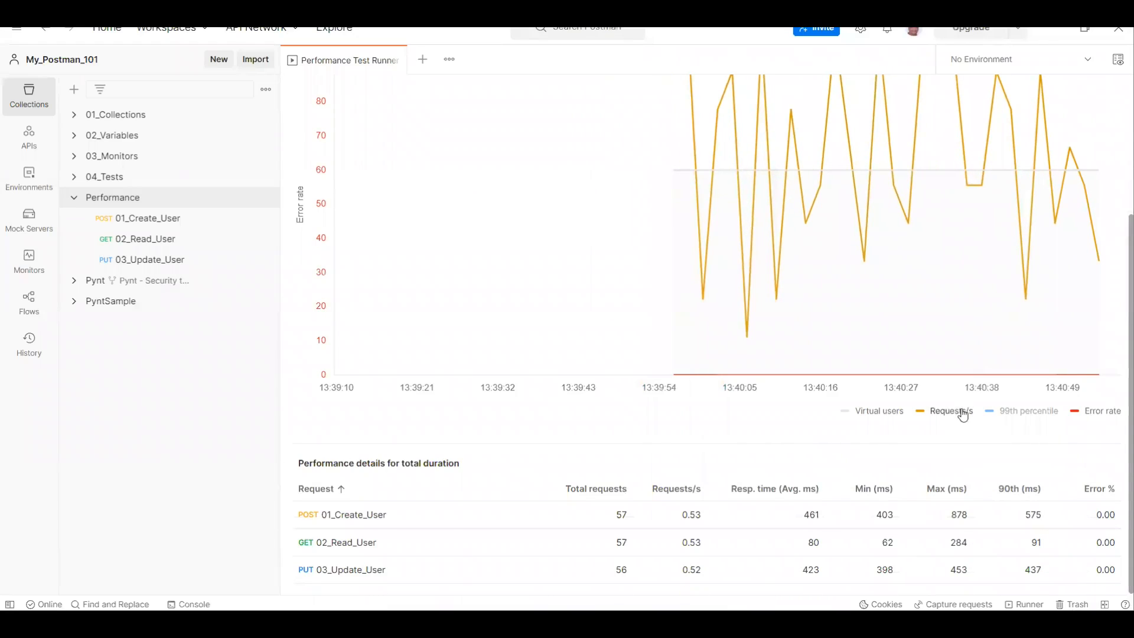
click(959, 412)
click(1009, 416)
click(952, 415)
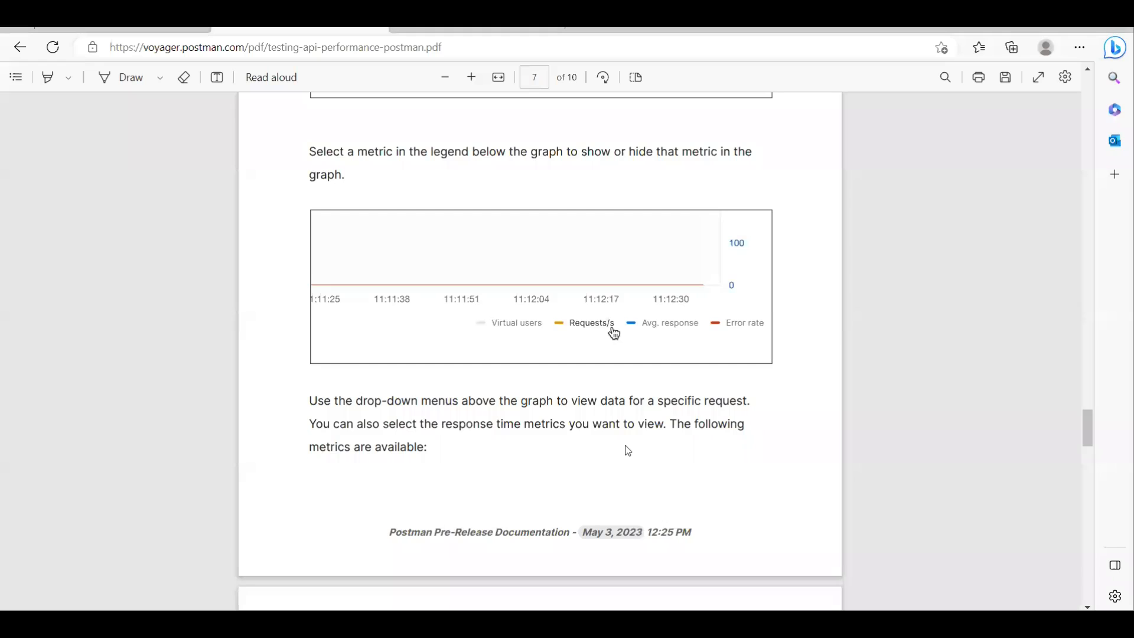
Step: Return to the PDF guide and read about the response time metrics, request filtering, point details and viewing past performance runs
scroll(627, 455, down, 7)
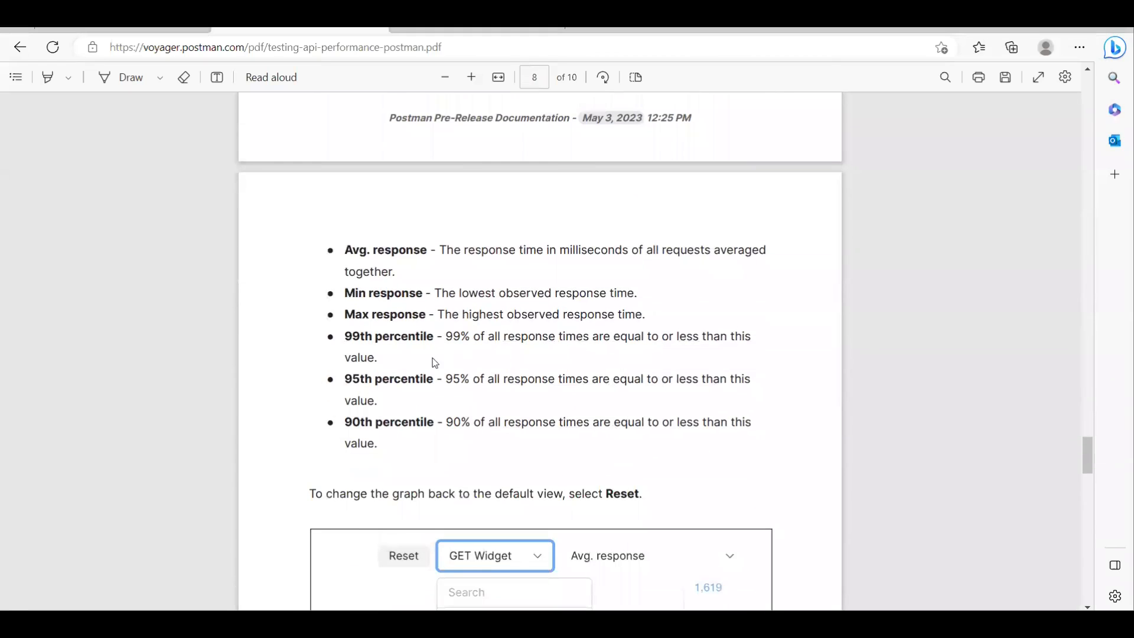
scroll(629, 349, down, 6)
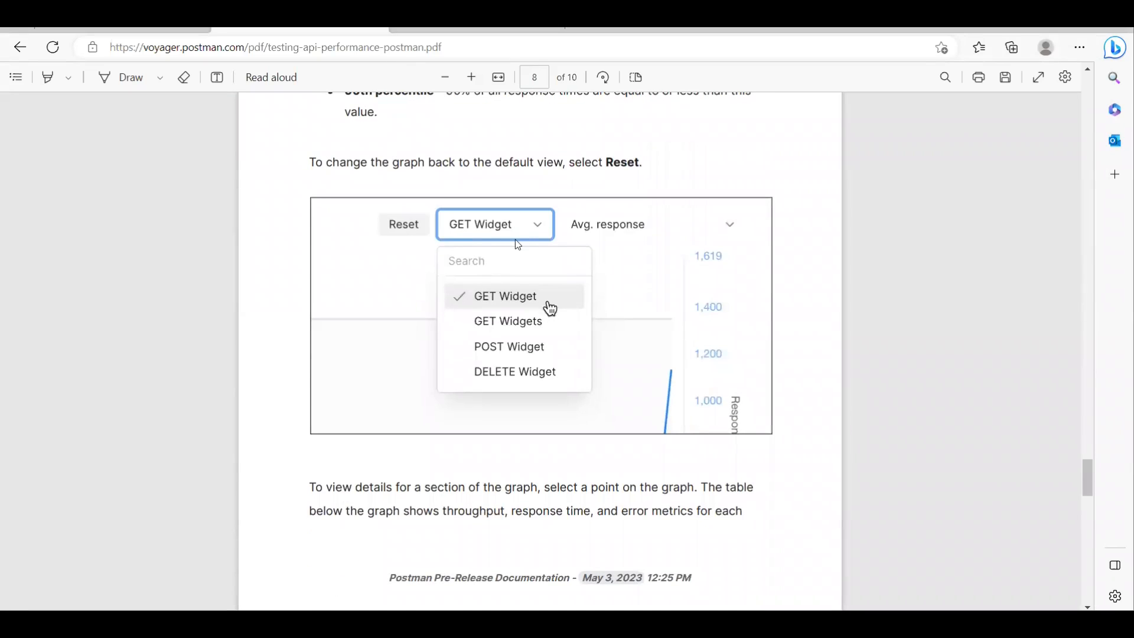
scroll(603, 381, down, 3)
scroll(604, 380, down, 10)
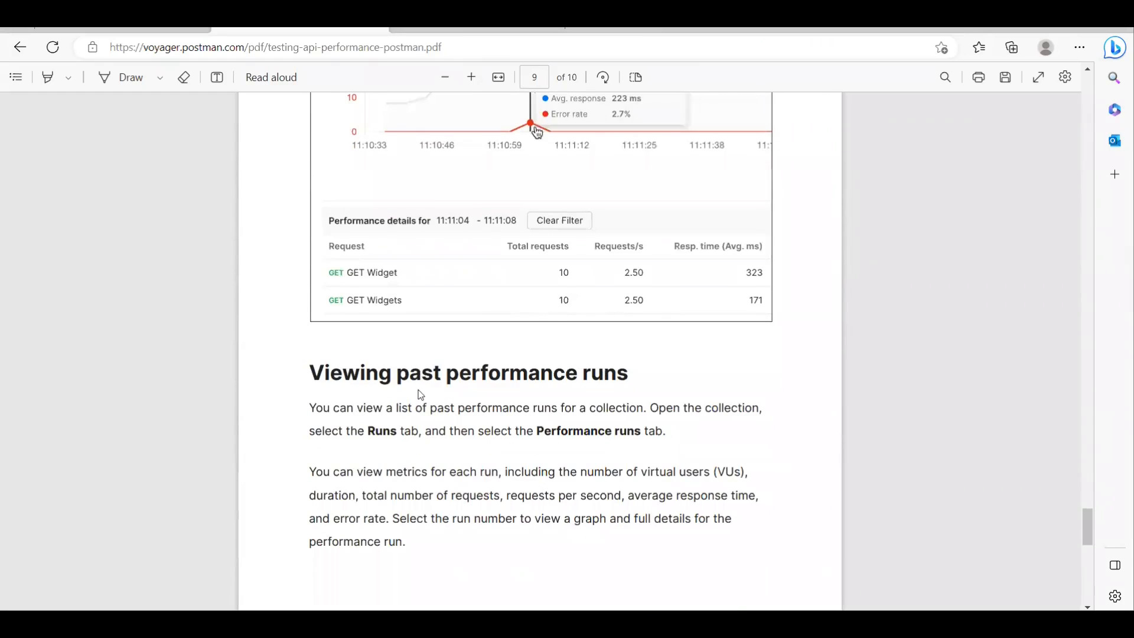
scroll(421, 395, down, 3)
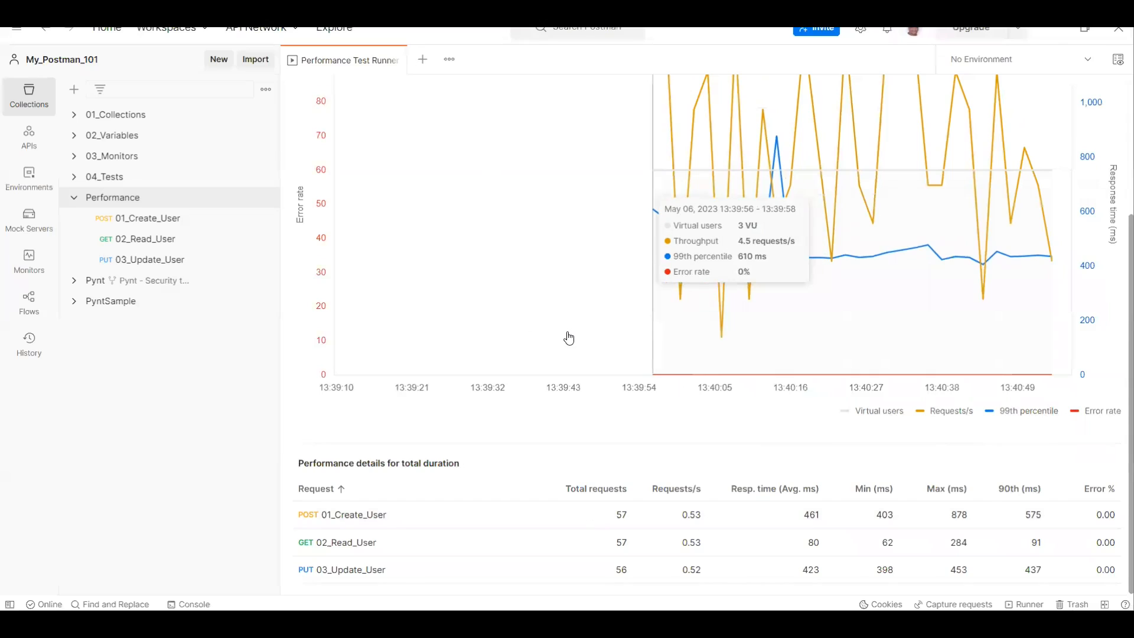
Step: Switch to Postman, open the Performance collection's run history and view its past, scheduled and performance runs
scroll(569, 337, up, 3)
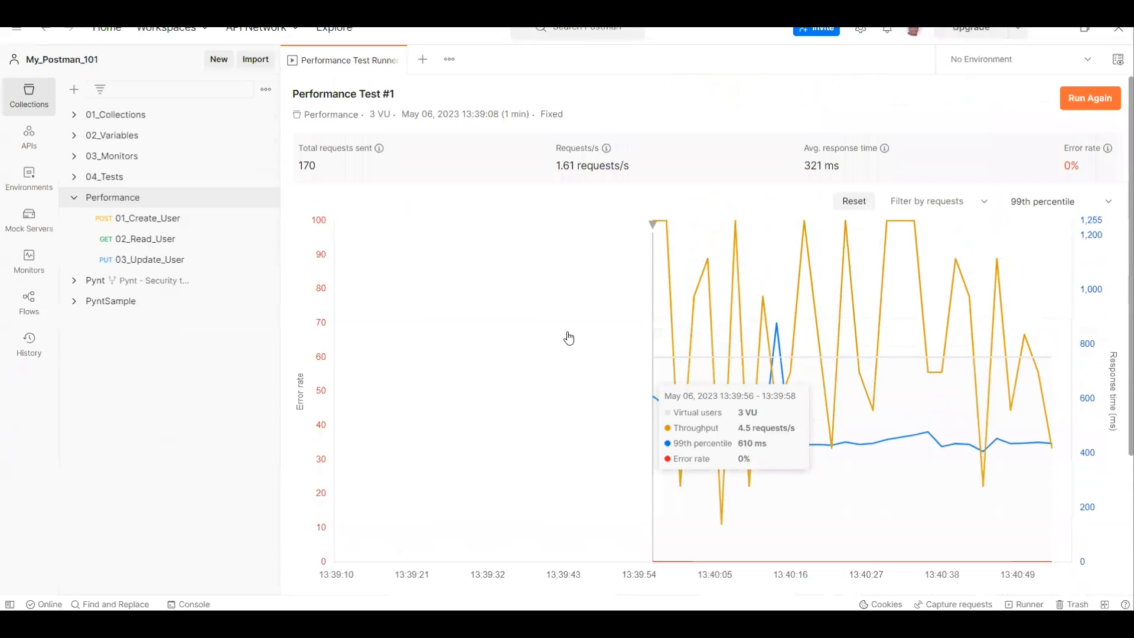
click(140, 200)
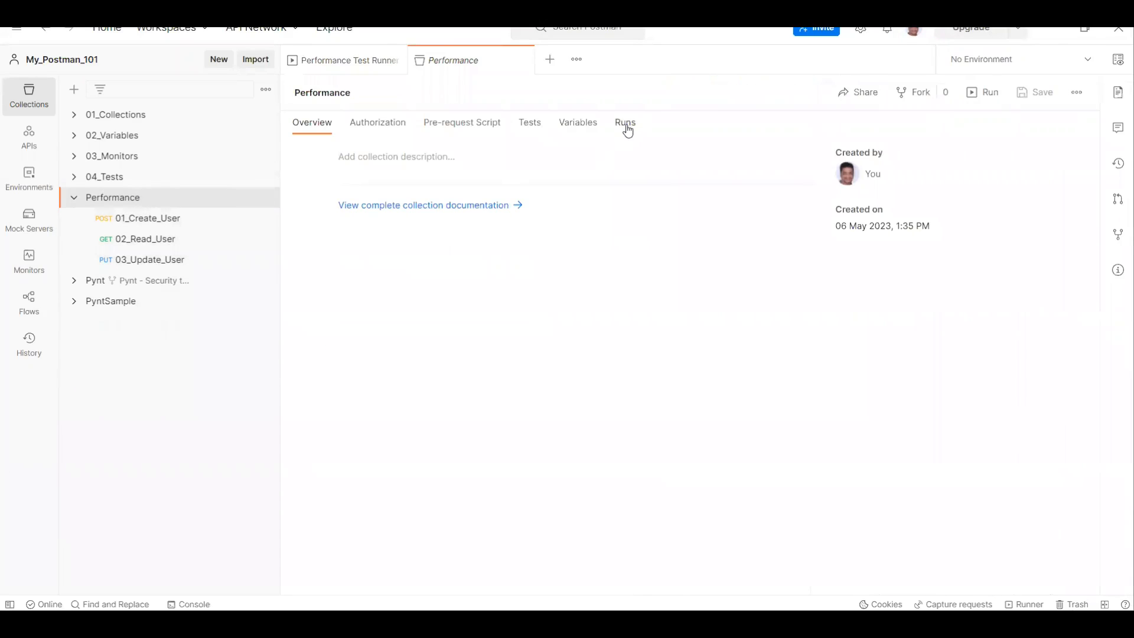
click(625, 124)
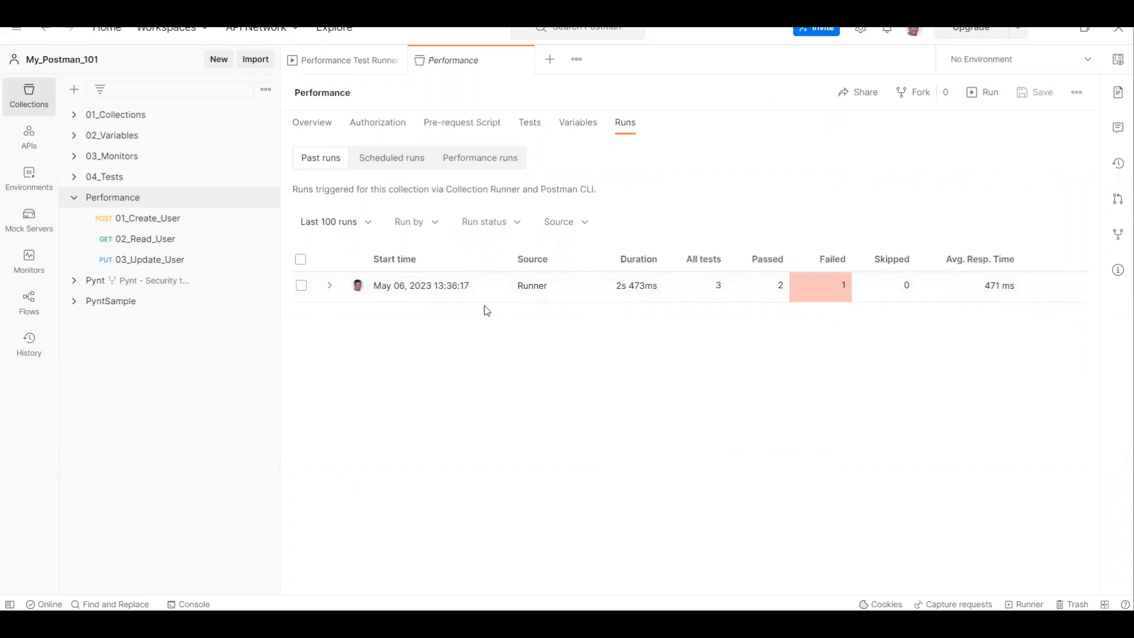
click(401, 168)
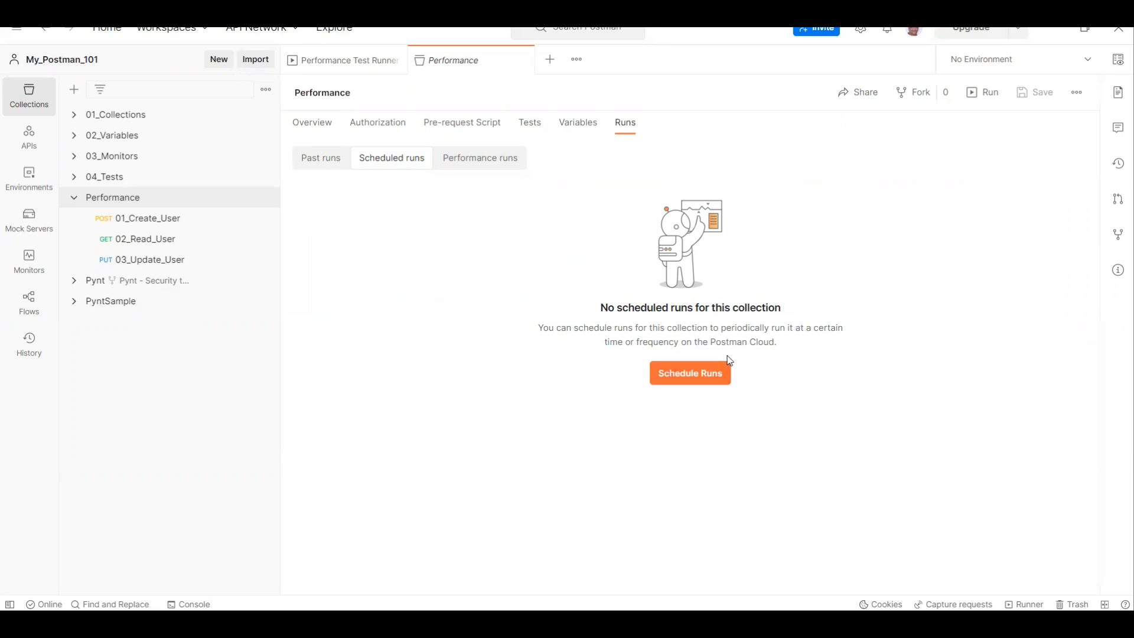
click(485, 166)
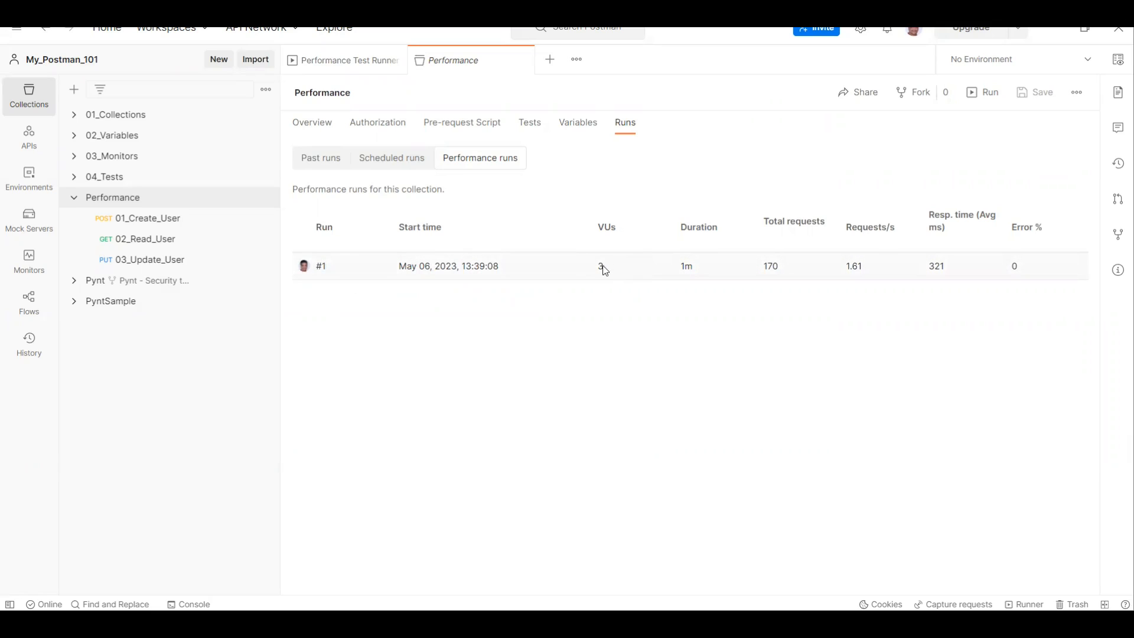
Step: Review the metrics listed for performance run #1 and open its full graph and per-request details
drag(595, 269, 704, 273)
mouse_move(873, 236)
mouse_move(966, 226)
mouse_move(1020, 232)
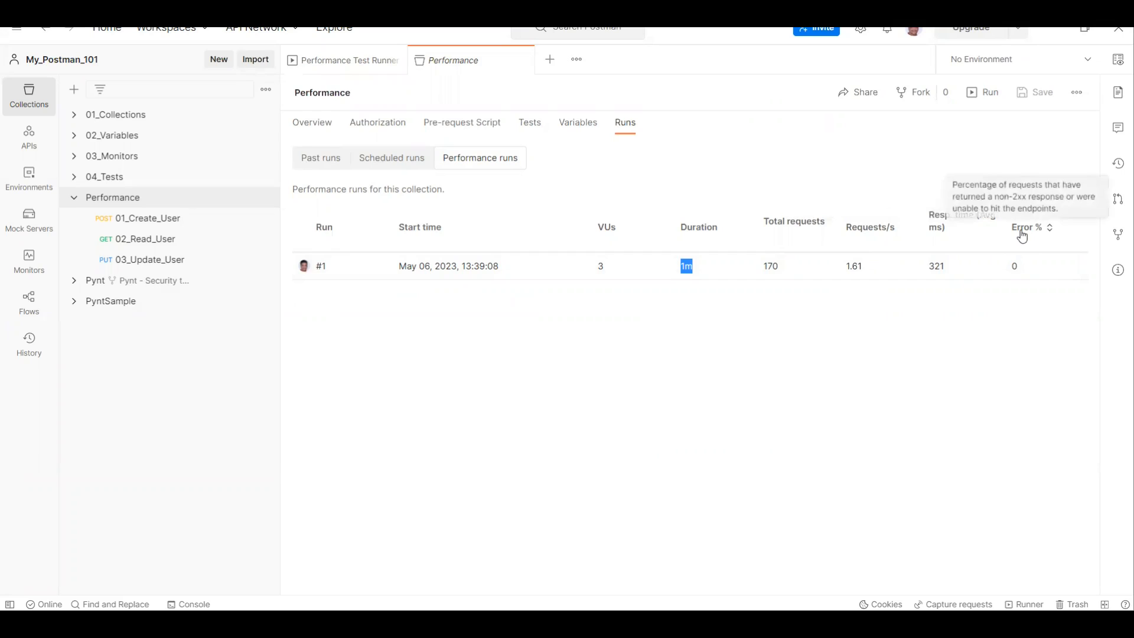
click(321, 266)
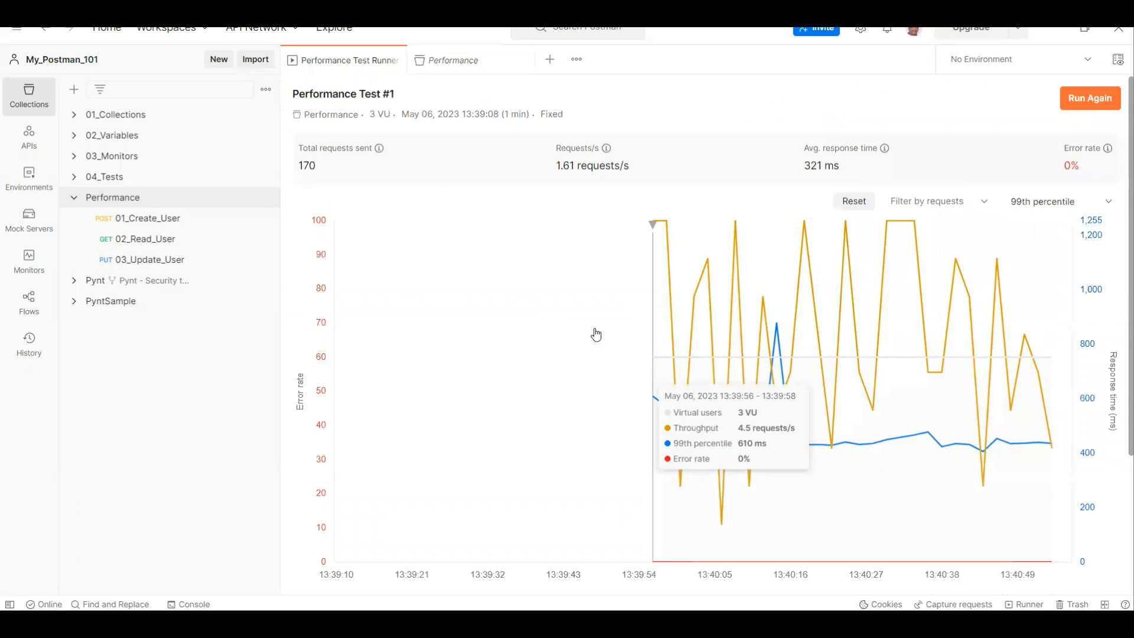
scroll(632, 400, down, 3)
scroll(629, 400, down, 1)
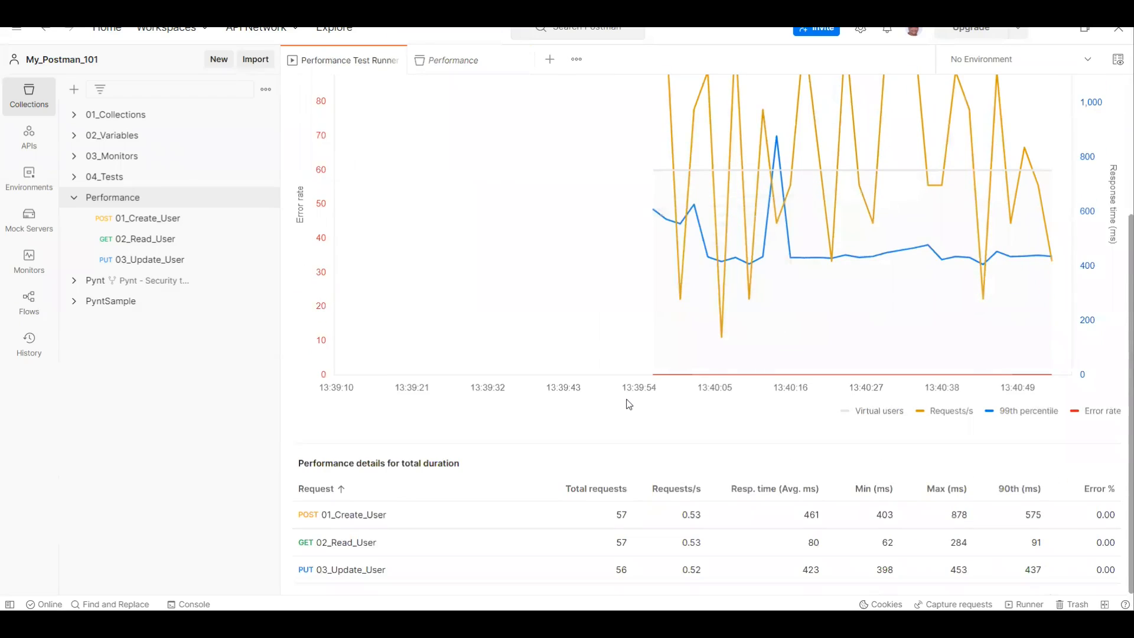
scroll(629, 406, up, 4)
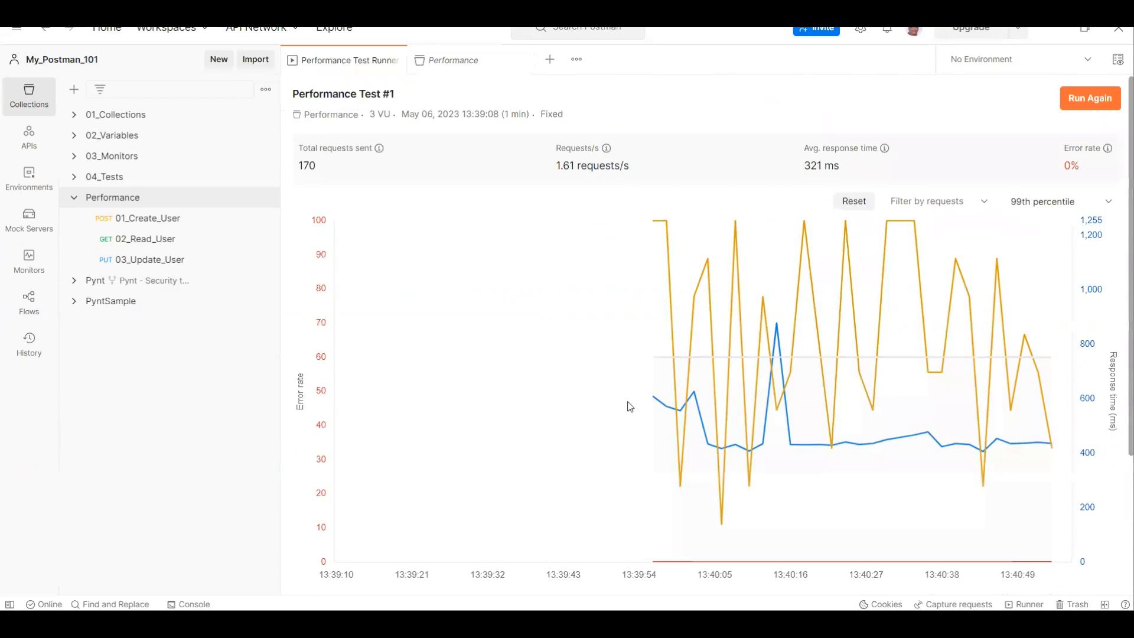
Step: Start a new performance test setup for the Performance collection and lower the virtual users to 1
click(459, 72)
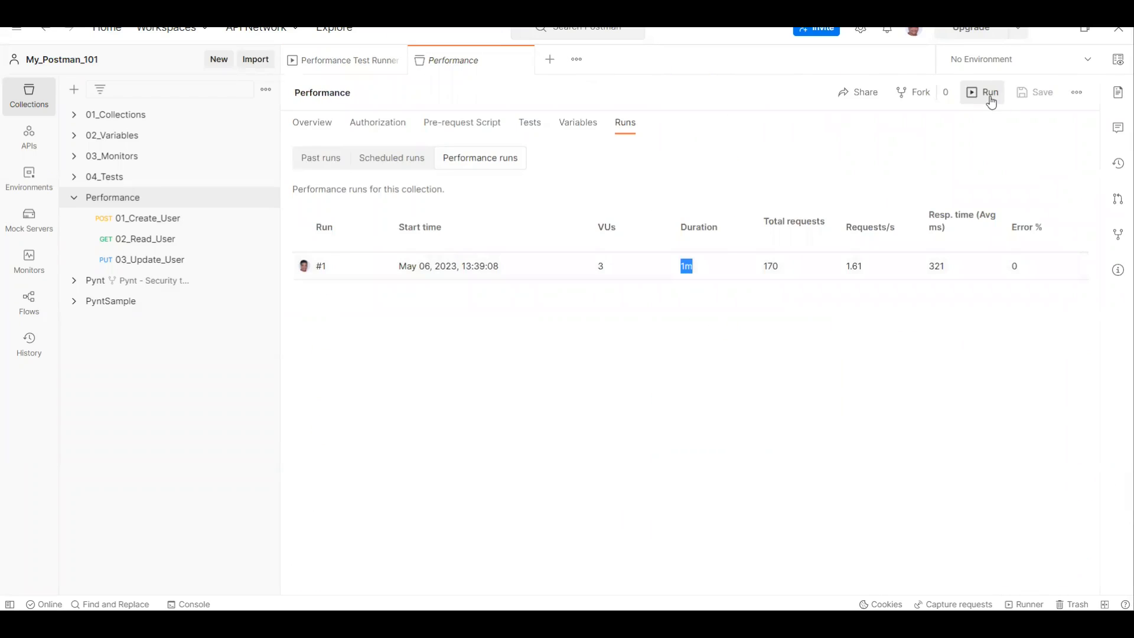
click(990, 94)
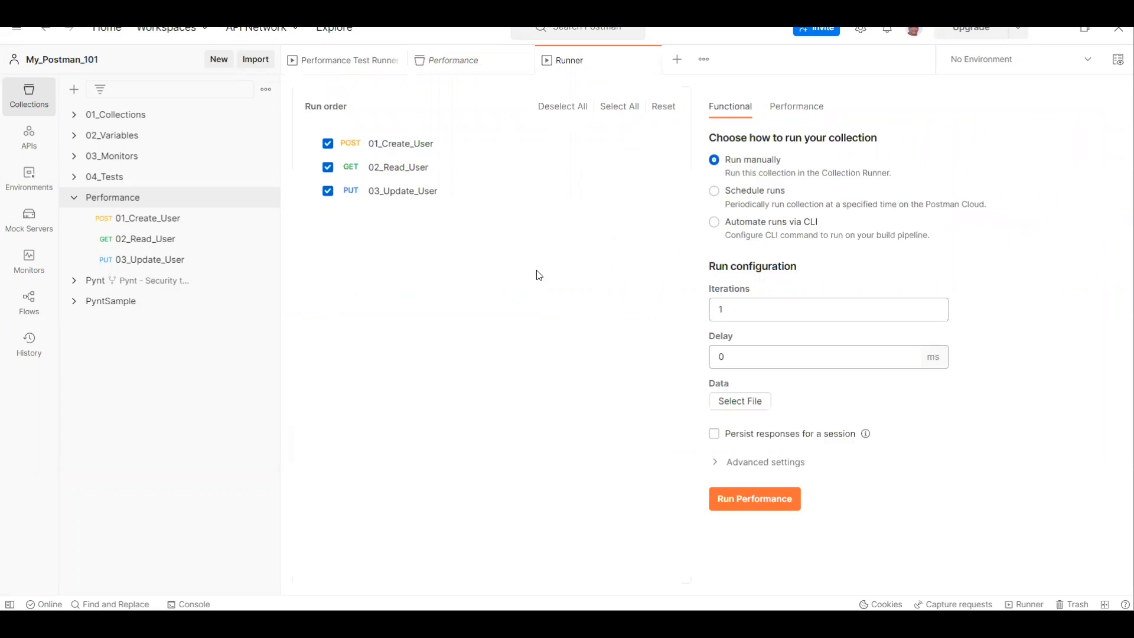
click(792, 109)
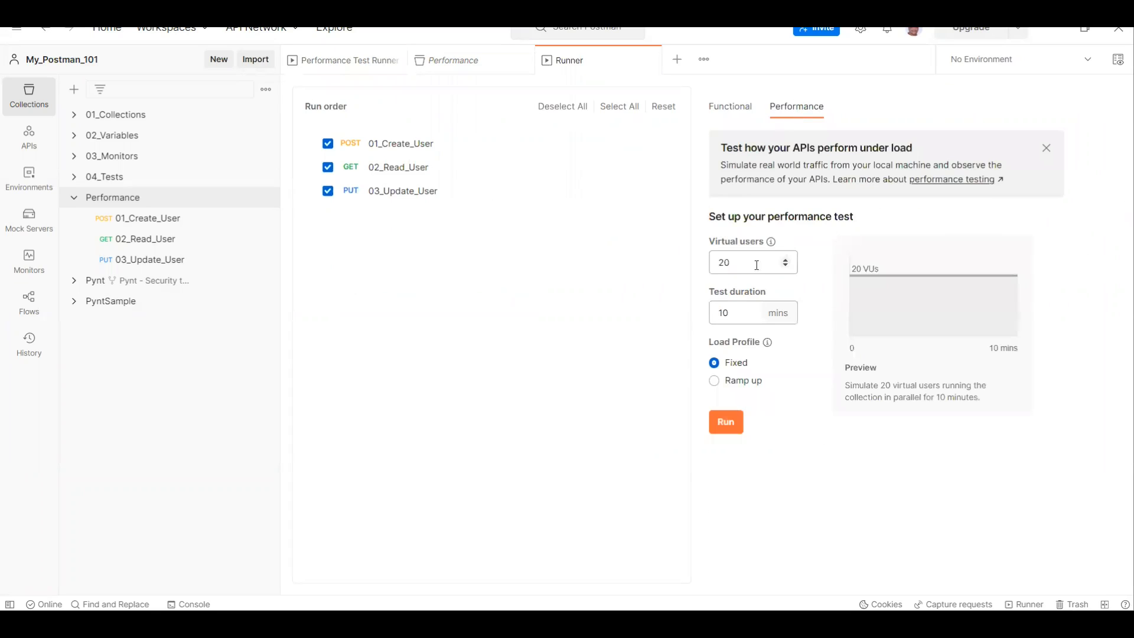
click(784, 265)
click(784, 266)
click(785, 266)
click(785, 265)
click(785, 266)
click(784, 266)
click(784, 265)
double_click(788, 269)
text(4)
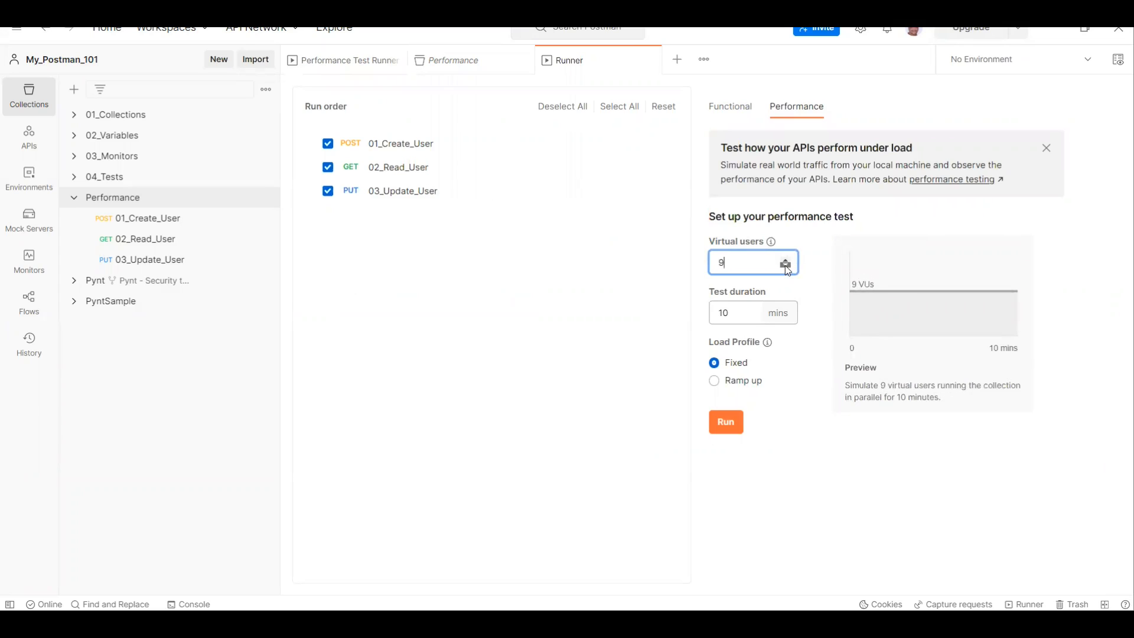
triple_click(785, 264)
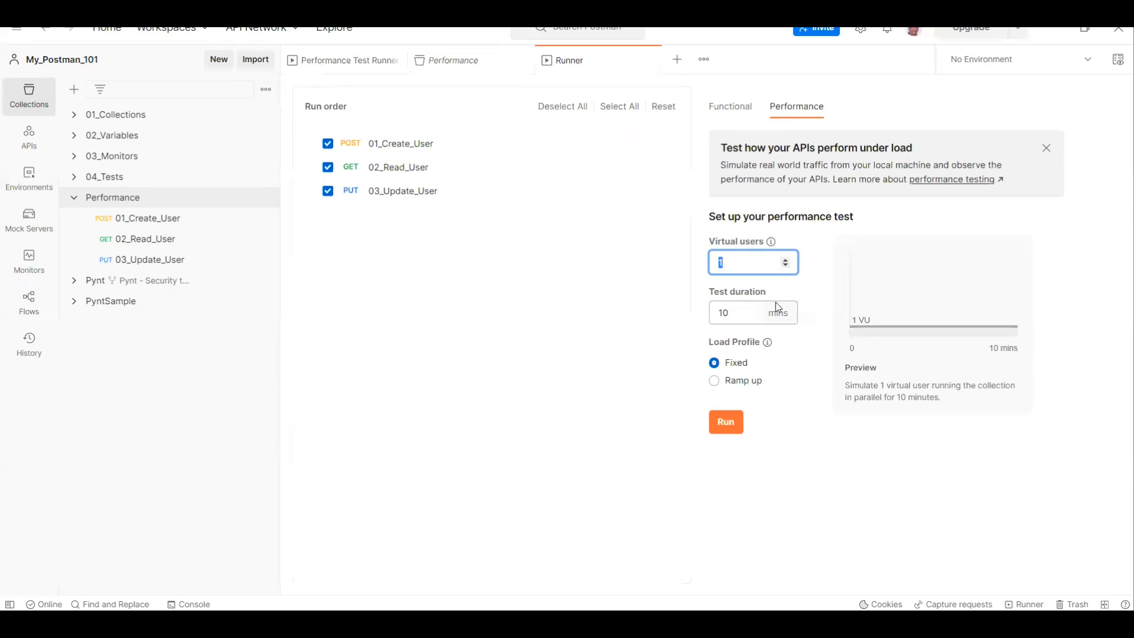
Step: Set the test duration to 1 minute, the virtual users to 2 and the load profile to Ramp up
click(754, 315)
click(754, 315)
click(754, 315)
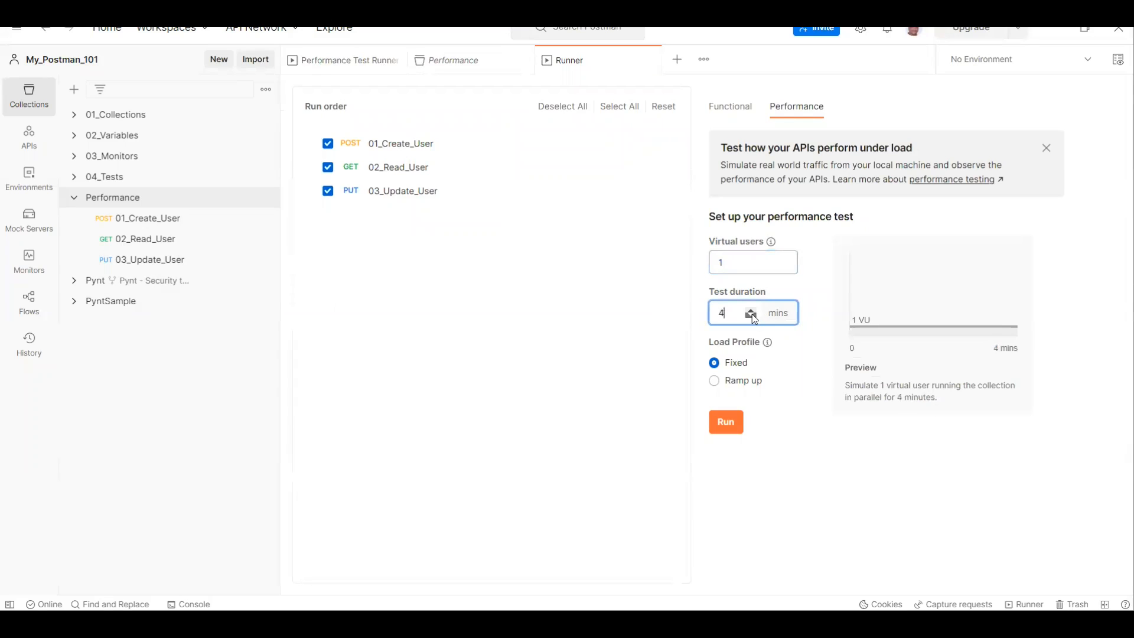
click(751, 316)
click(751, 316)
click(752, 316)
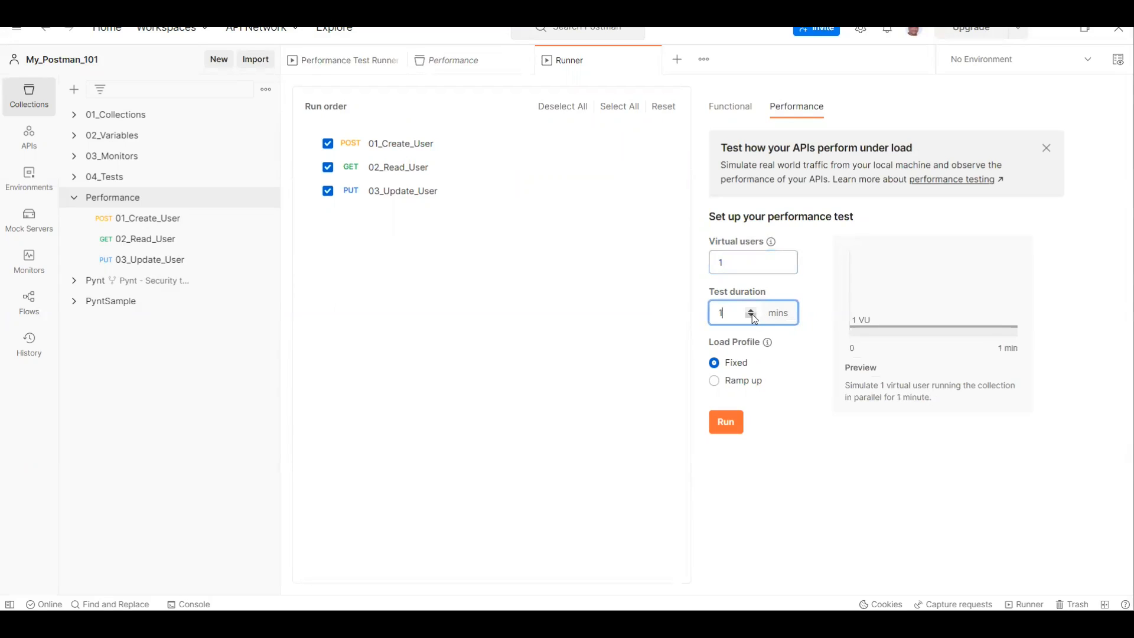
click(786, 261)
click(715, 382)
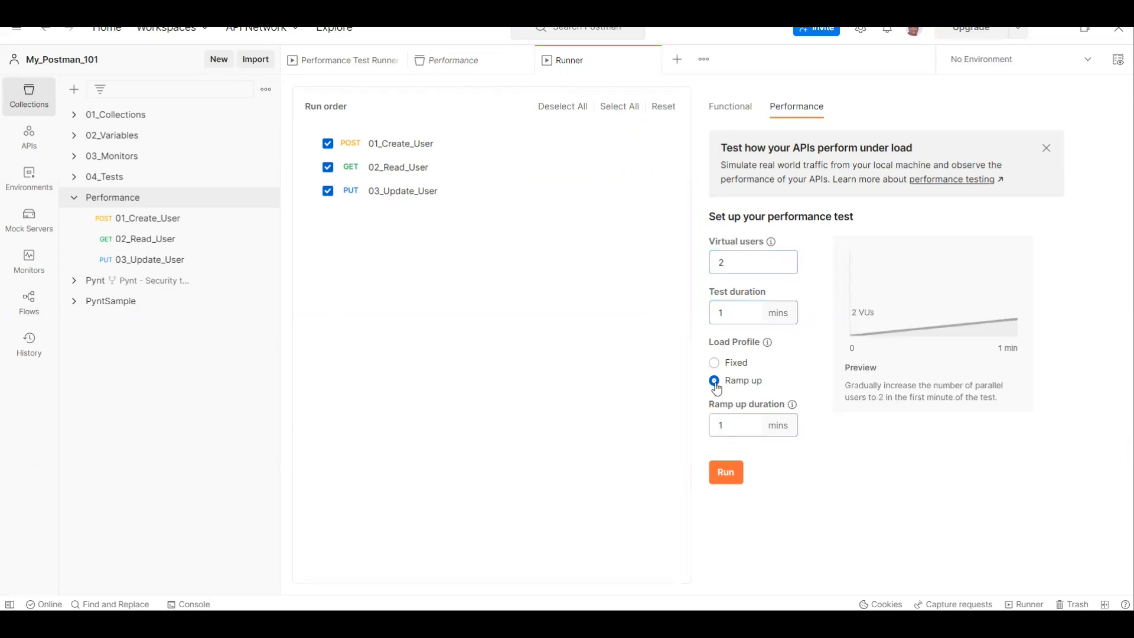
Step: Raise the virtual users to 5 and run the ramp-up performance test
mouse_move(792, 407)
click(784, 259)
click(784, 258)
click(784, 258)
click(784, 259)
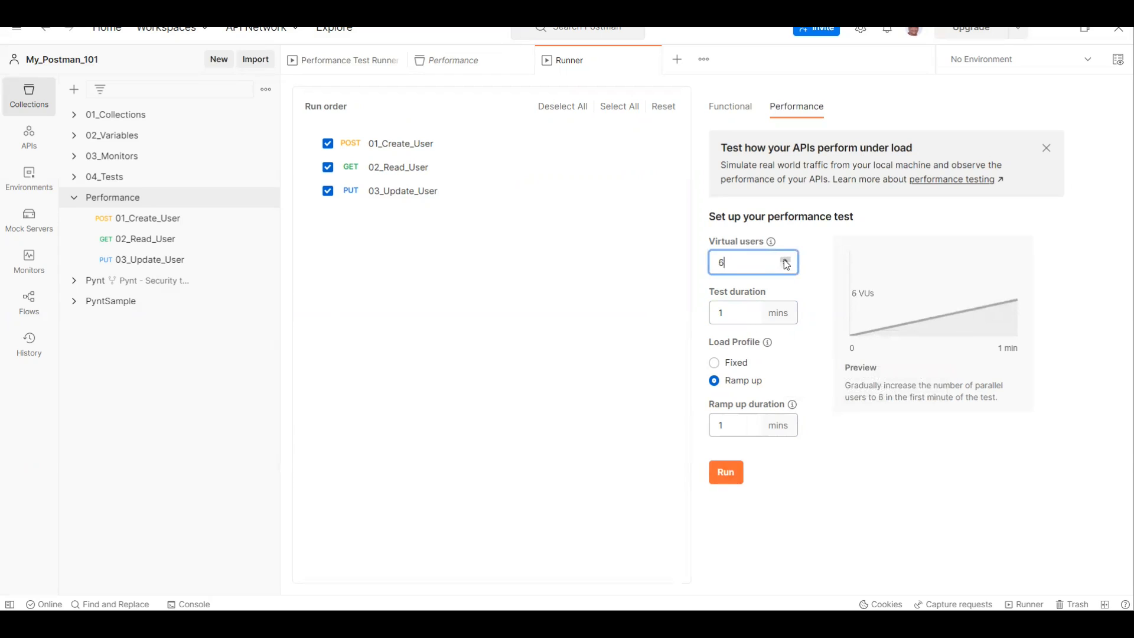
click(785, 264)
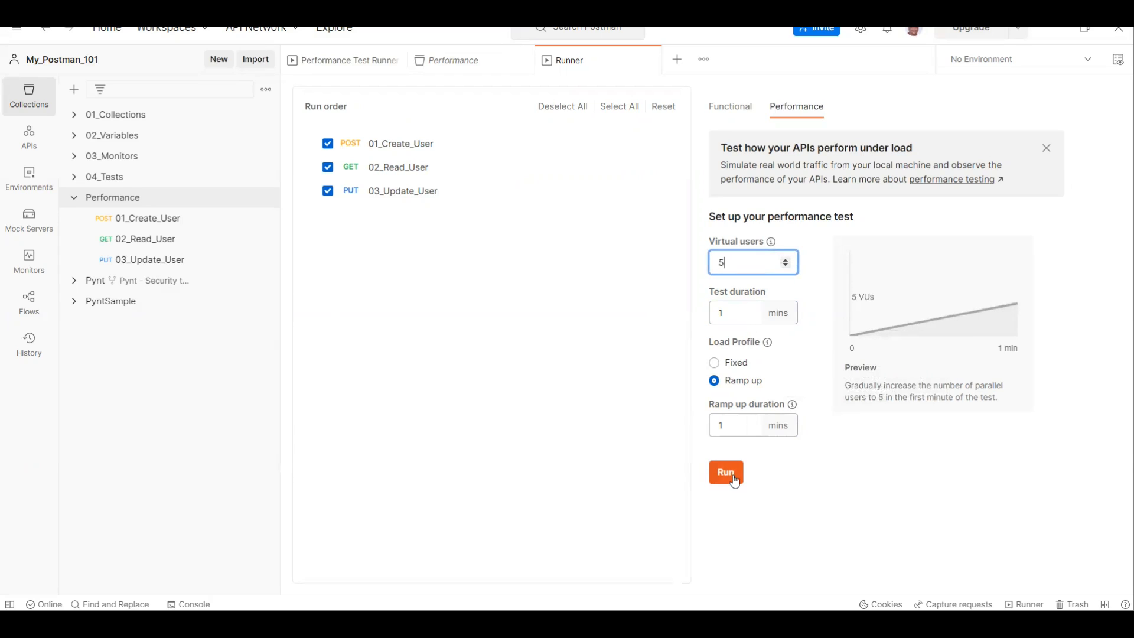
click(733, 476)
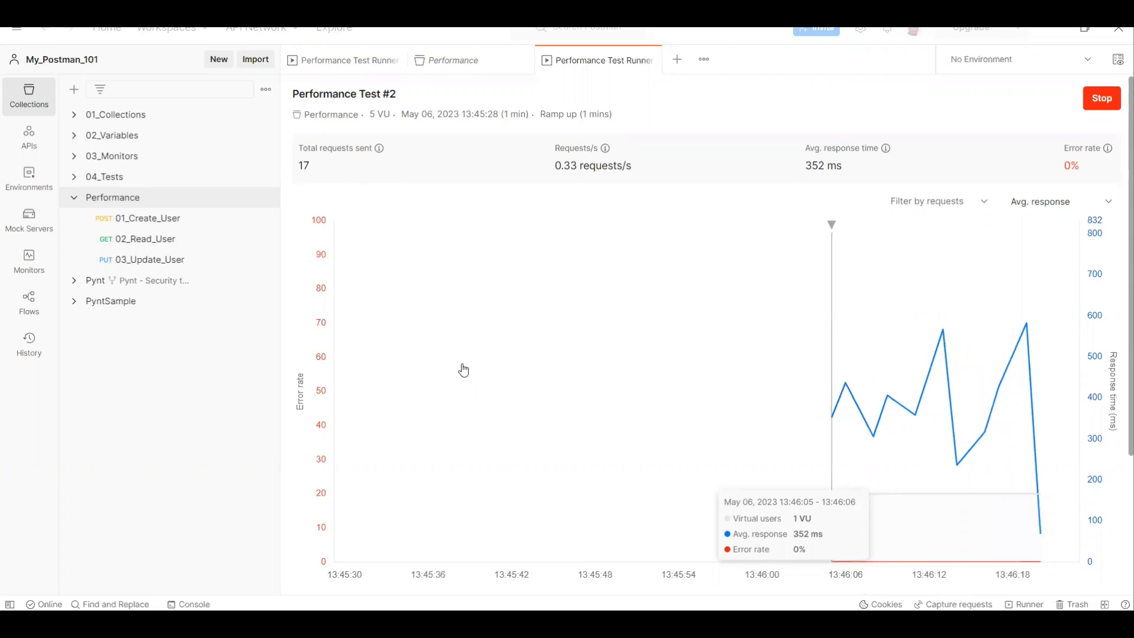
Step: Show the Requests/s curve in the running test's chart and inspect the performance details for each request
scroll(593, 466, down, 1)
click(939, 528)
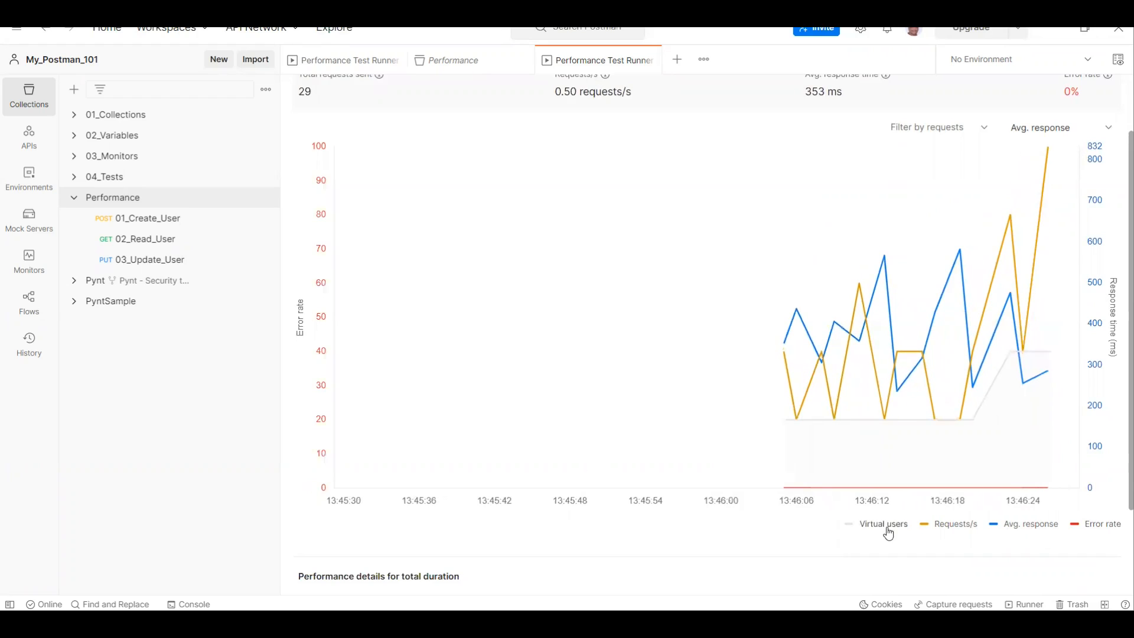
scroll(626, 545, down, 2)
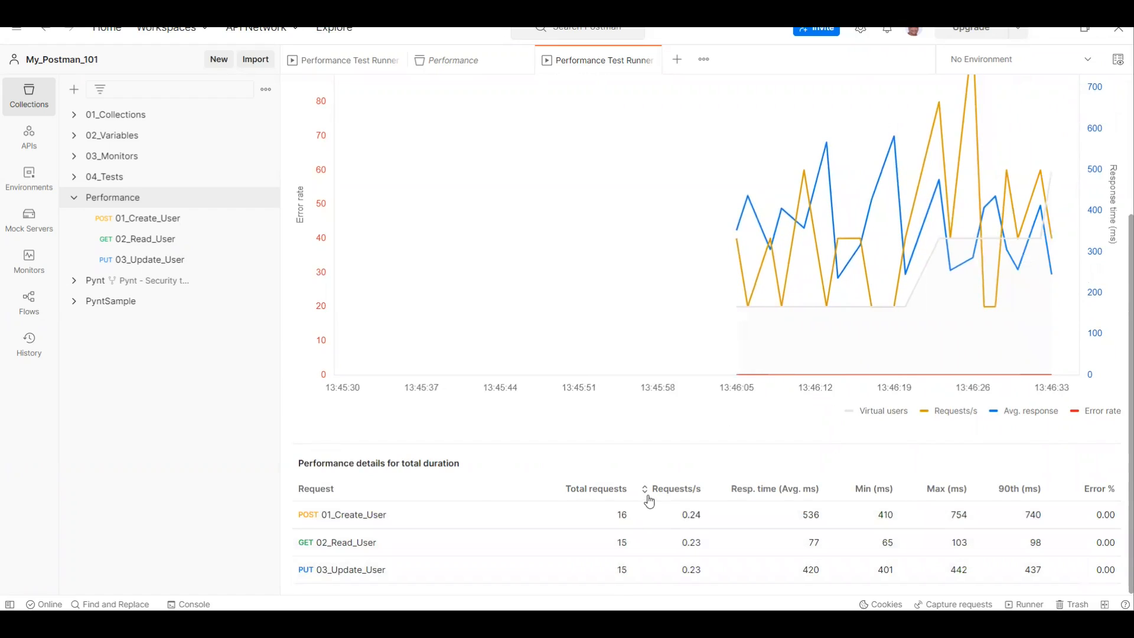
Step: Examine the ramp-up test's chart, per-request details and the definitions of its summary metrics
scroll(591, 473, up, 3)
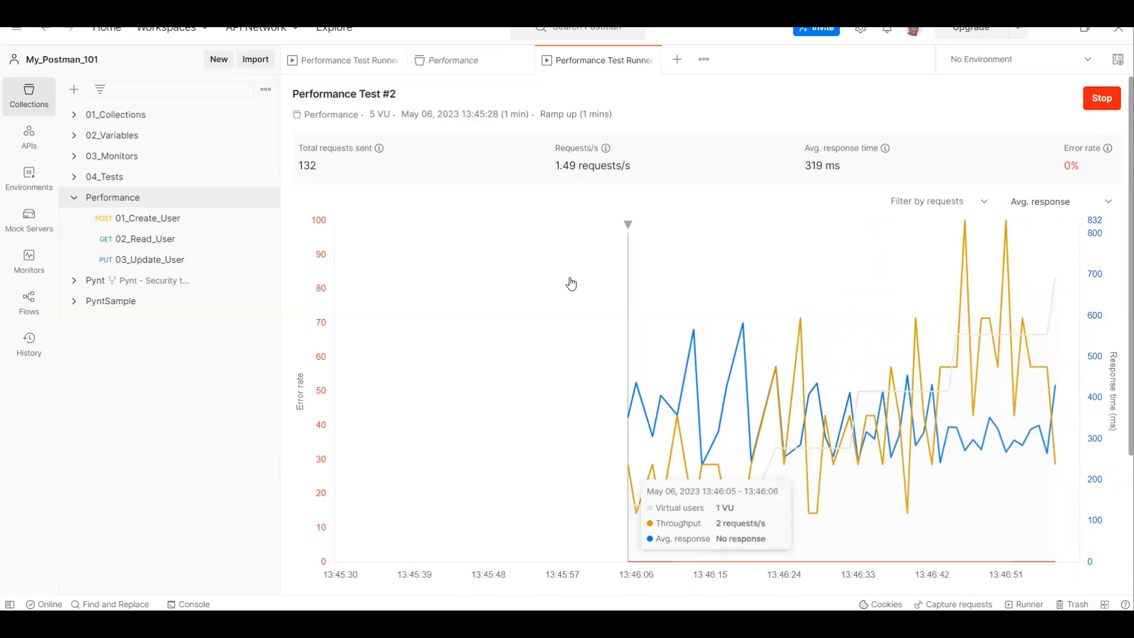
scroll(541, 347, down, 3)
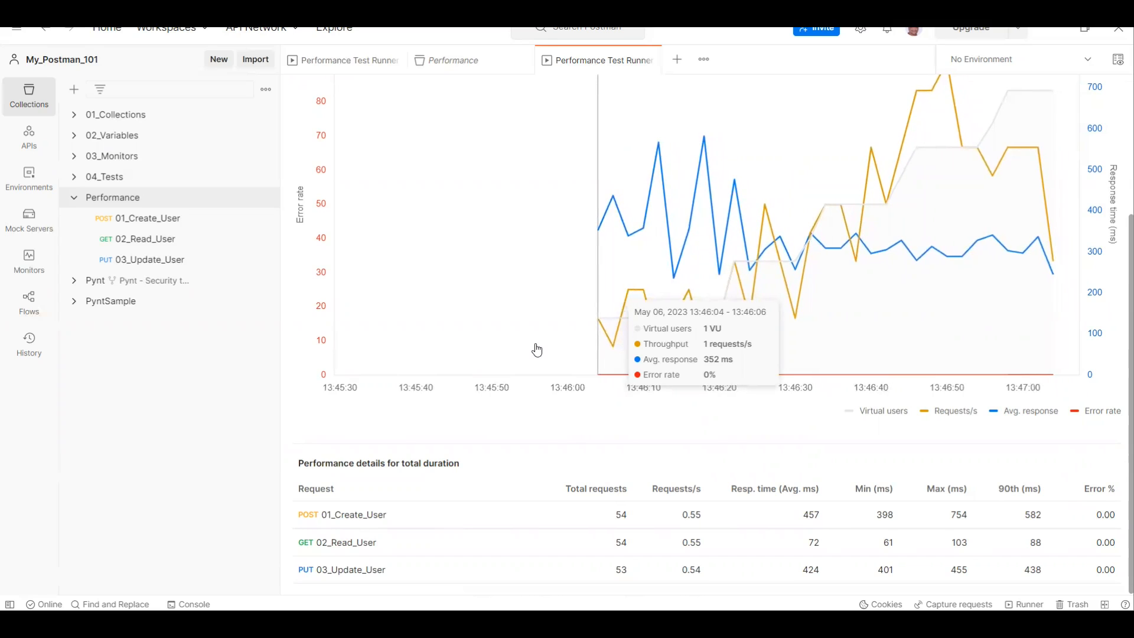
scroll(537, 350, up, 3)
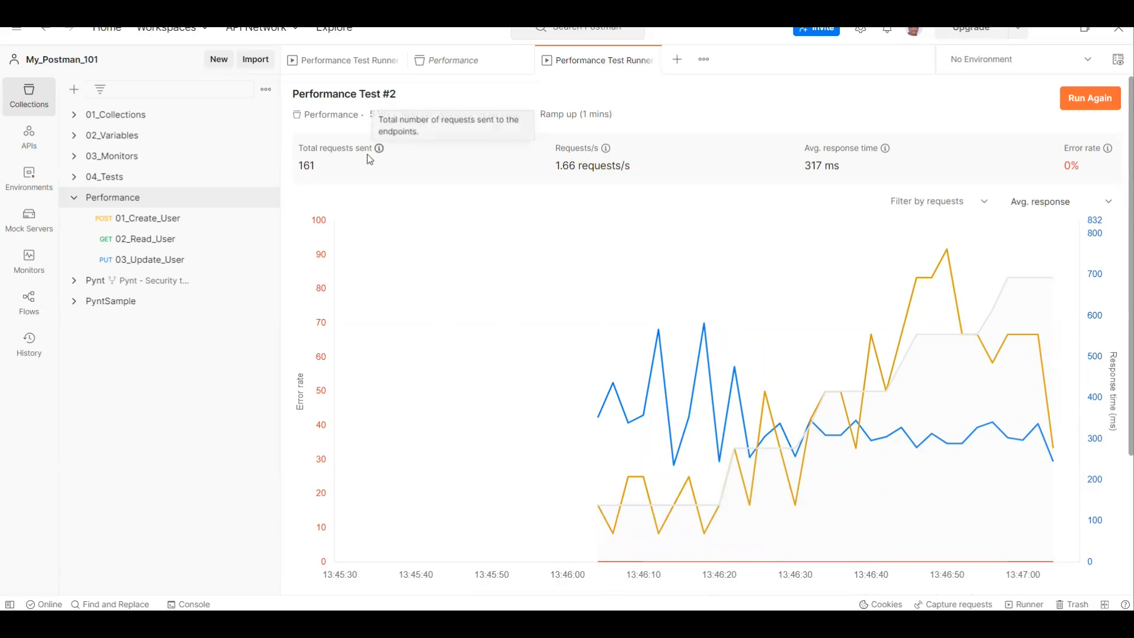
mouse_move(609, 149)
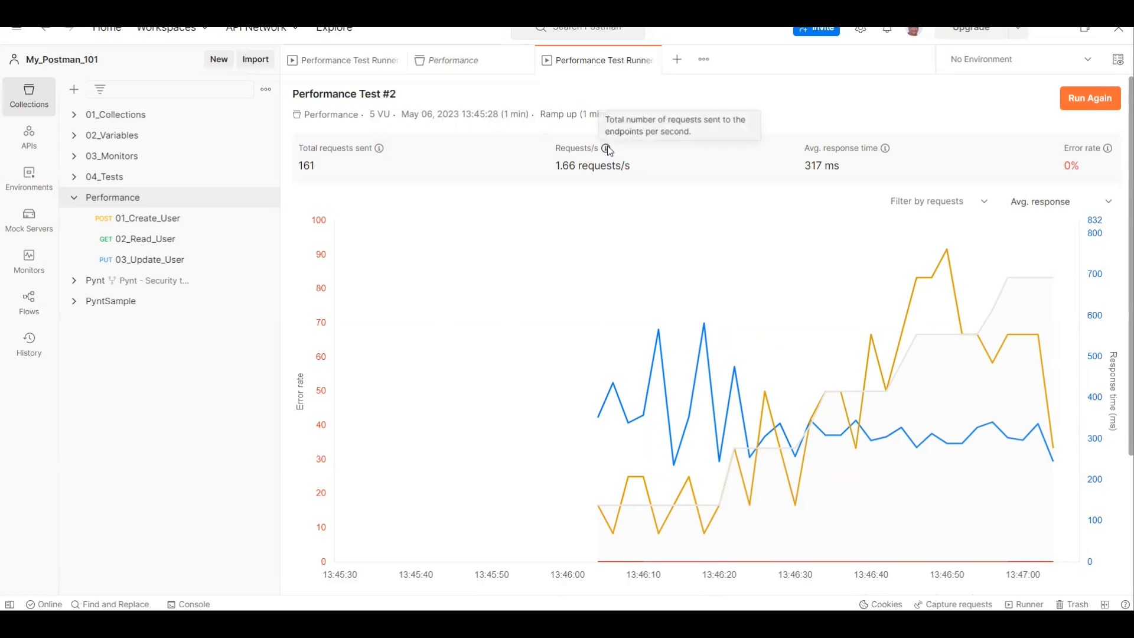
mouse_move(889, 153)
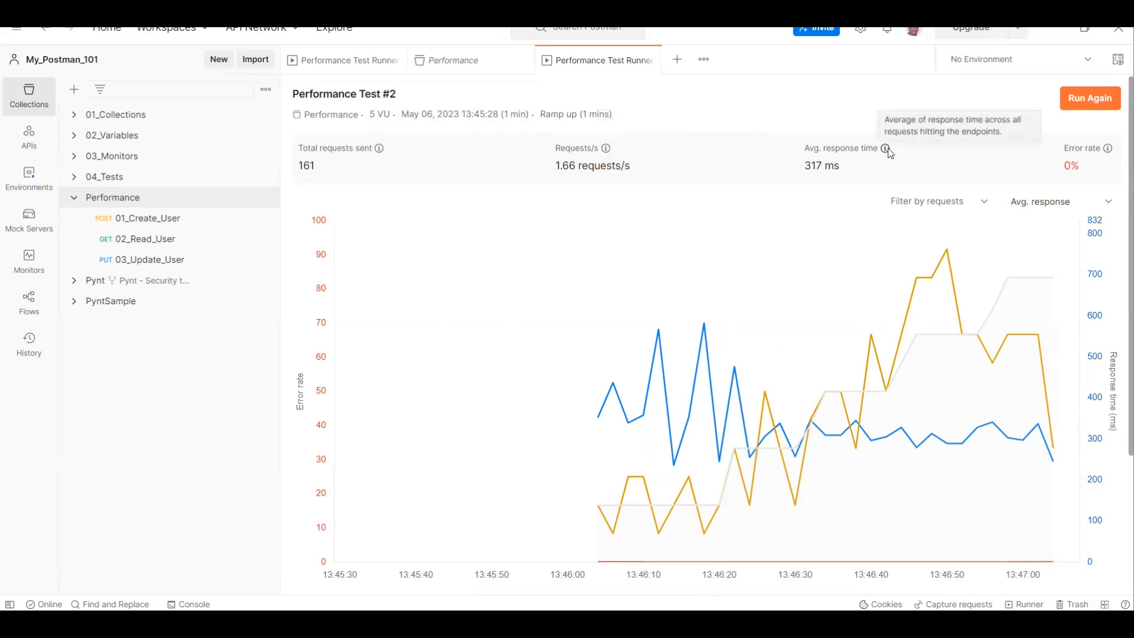
Step: Filter the results chart to the 01_Create_User request and review its curves
click(941, 206)
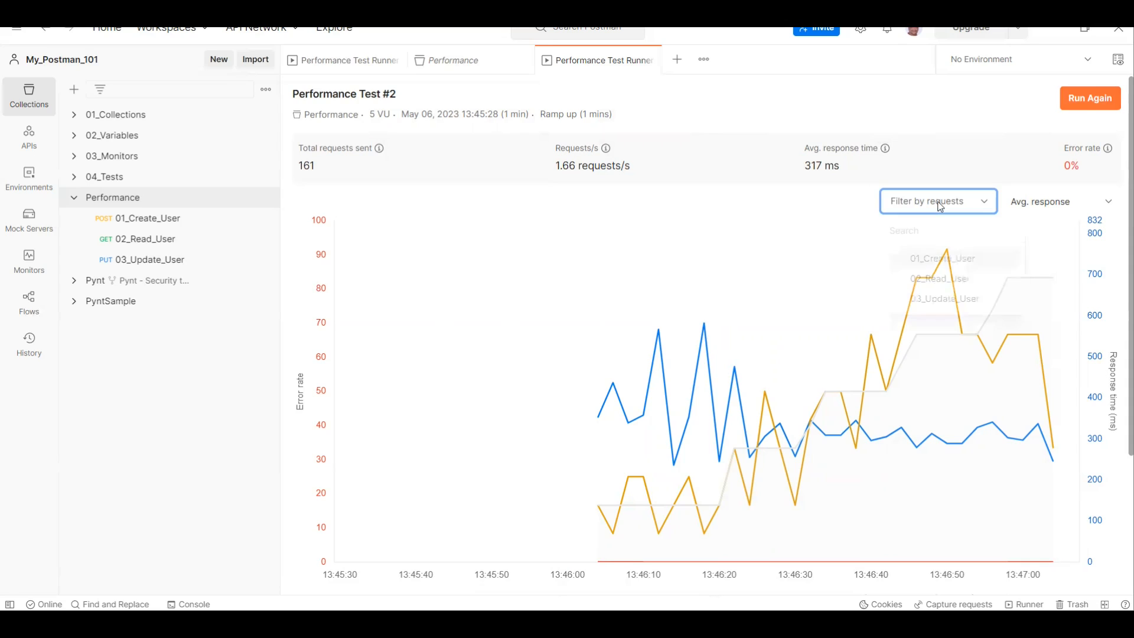
click(940, 267)
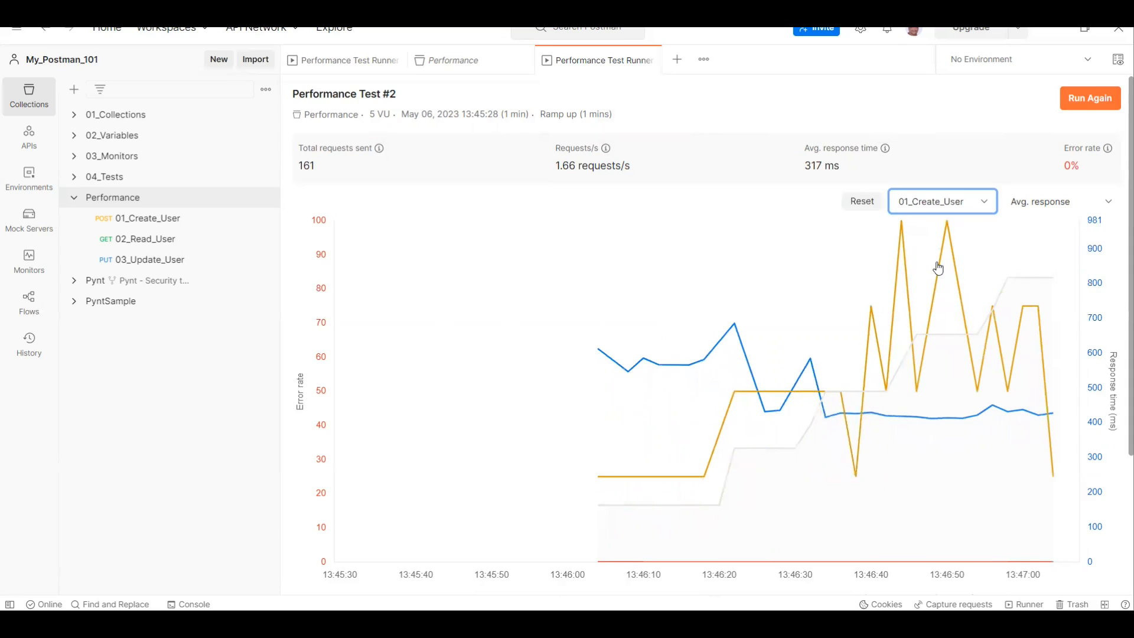
scroll(892, 336, down, 3)
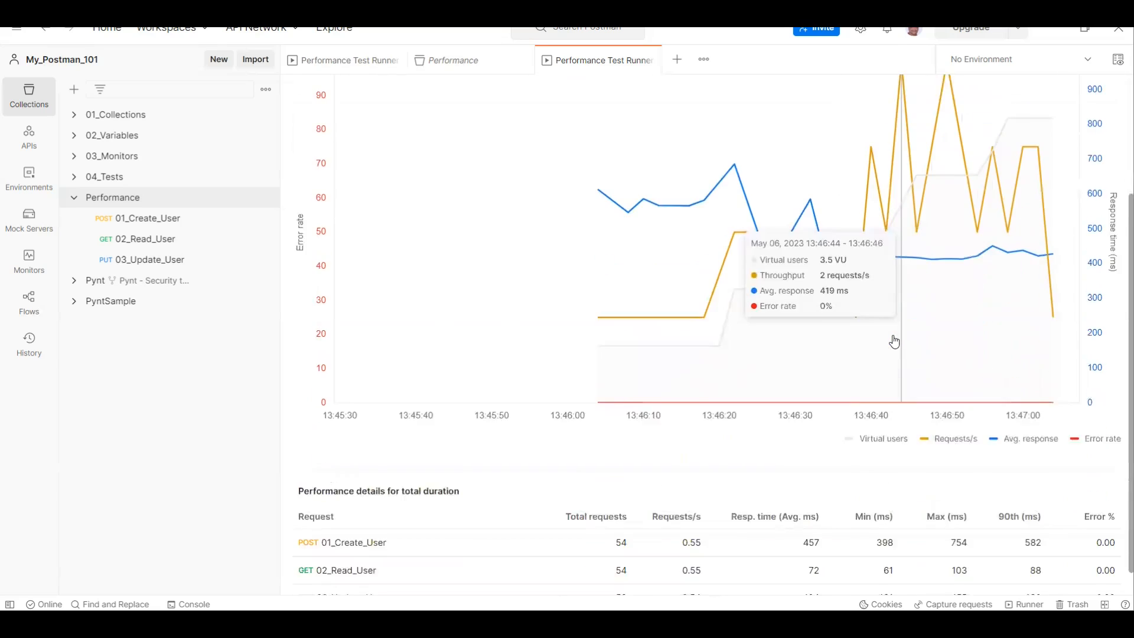
scroll(945, 313, up, 3)
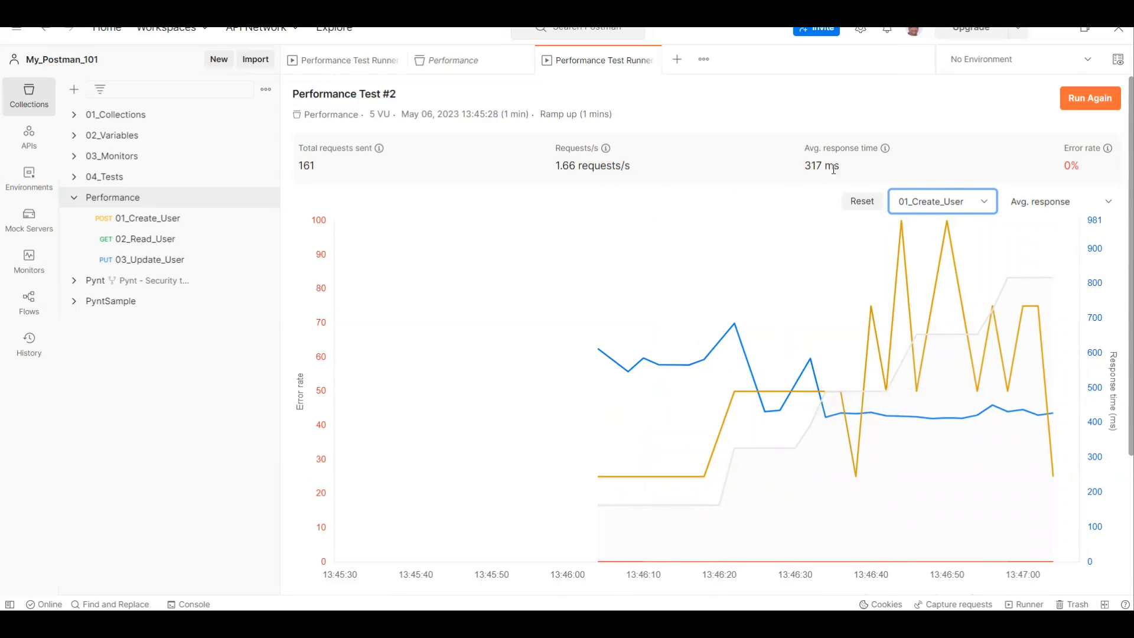
Step: Switch the chart's request filter to 02_Read_User, review its curves and reset the filter
click(916, 205)
click(937, 280)
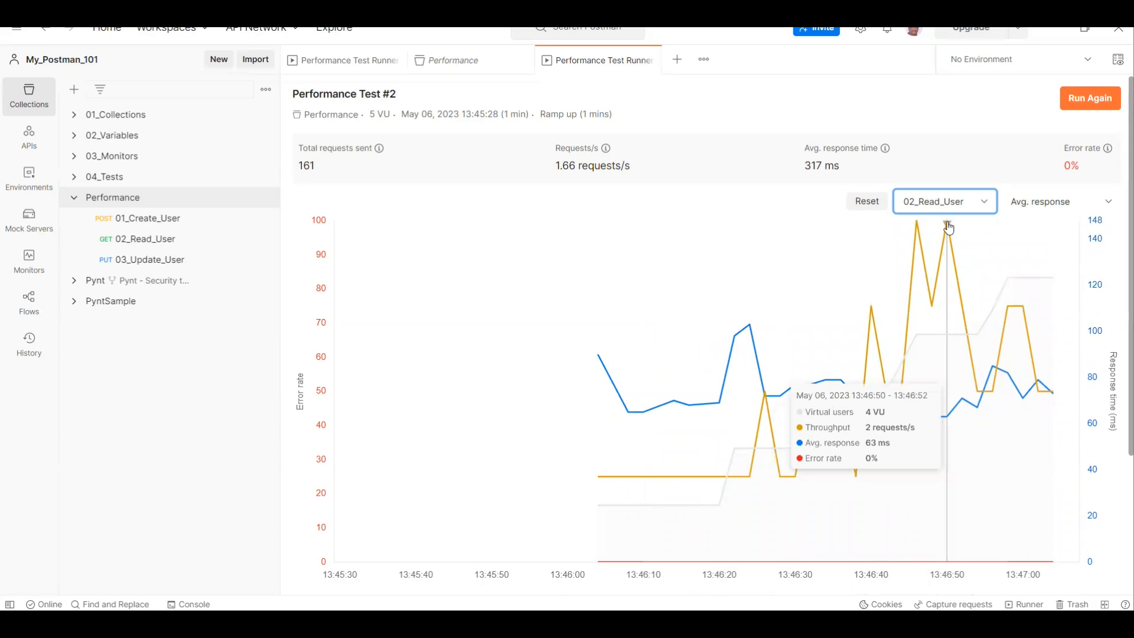
scroll(948, 228, down, 3)
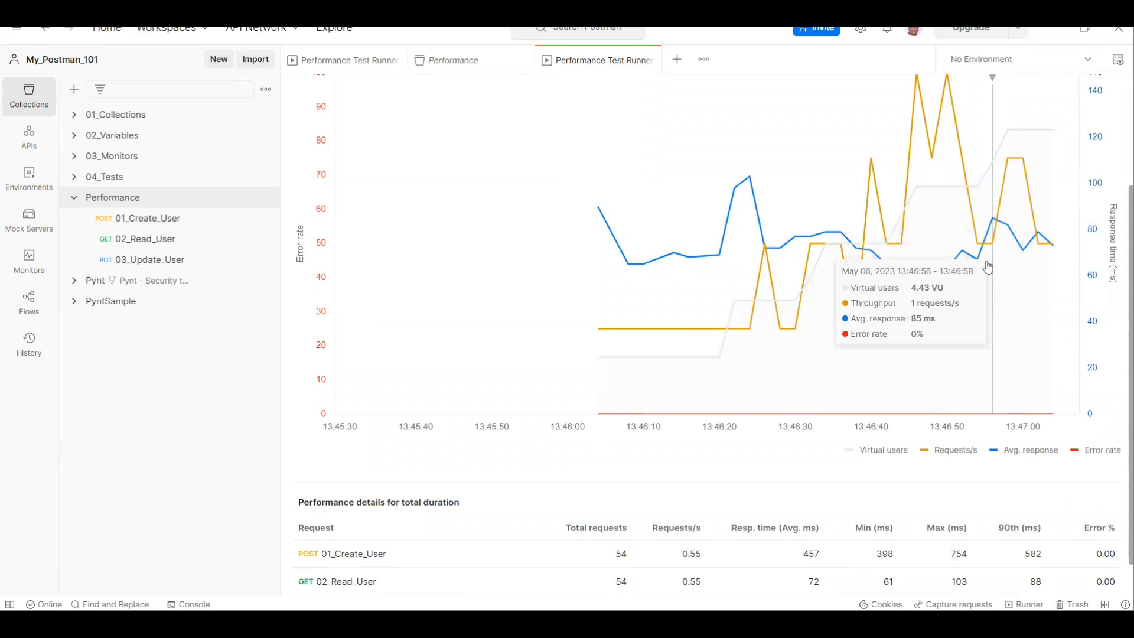
scroll(984, 248, up, 3)
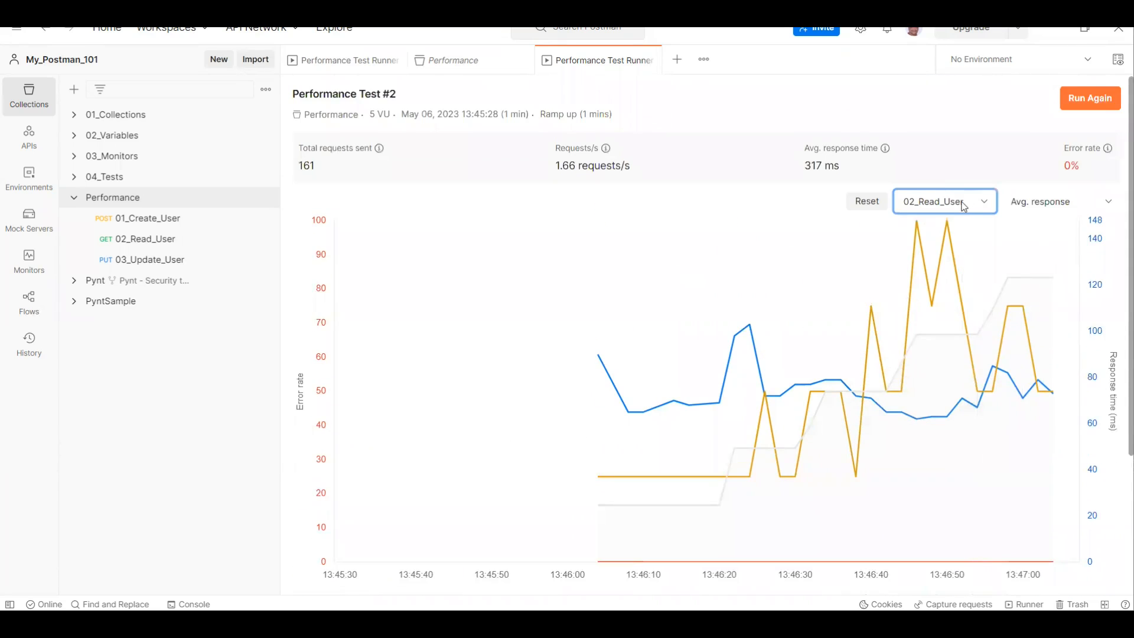
click(967, 205)
click(868, 202)
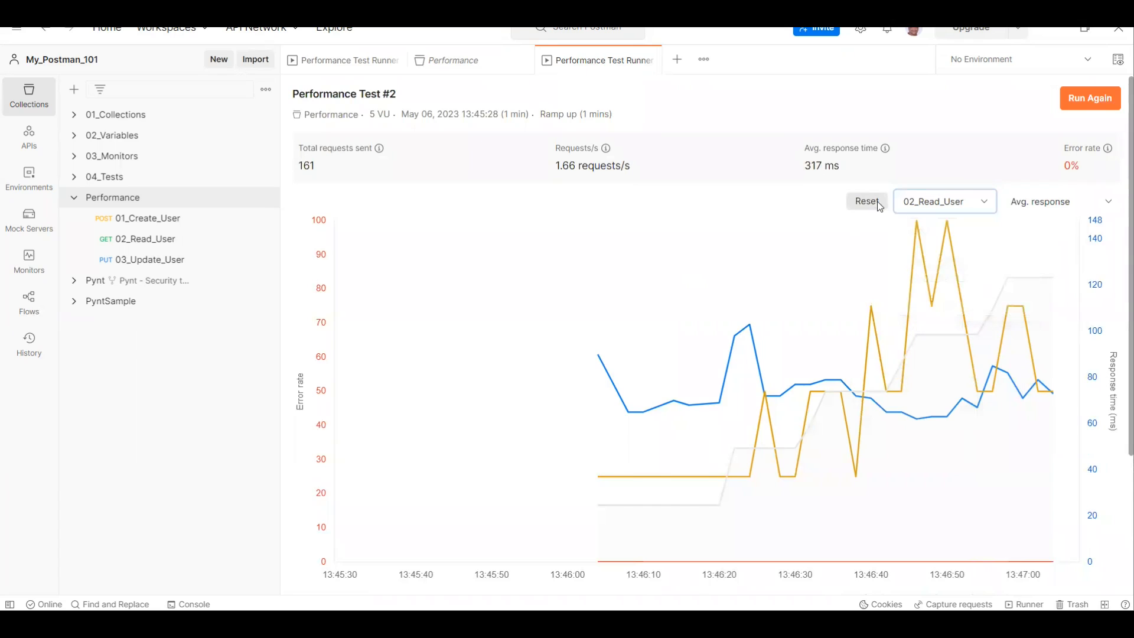
Step: Select the 13:46:38 point on the results chart and inspect the performance details for that interval
click(1025, 208)
click(856, 230)
scroll(818, 331, down, 4)
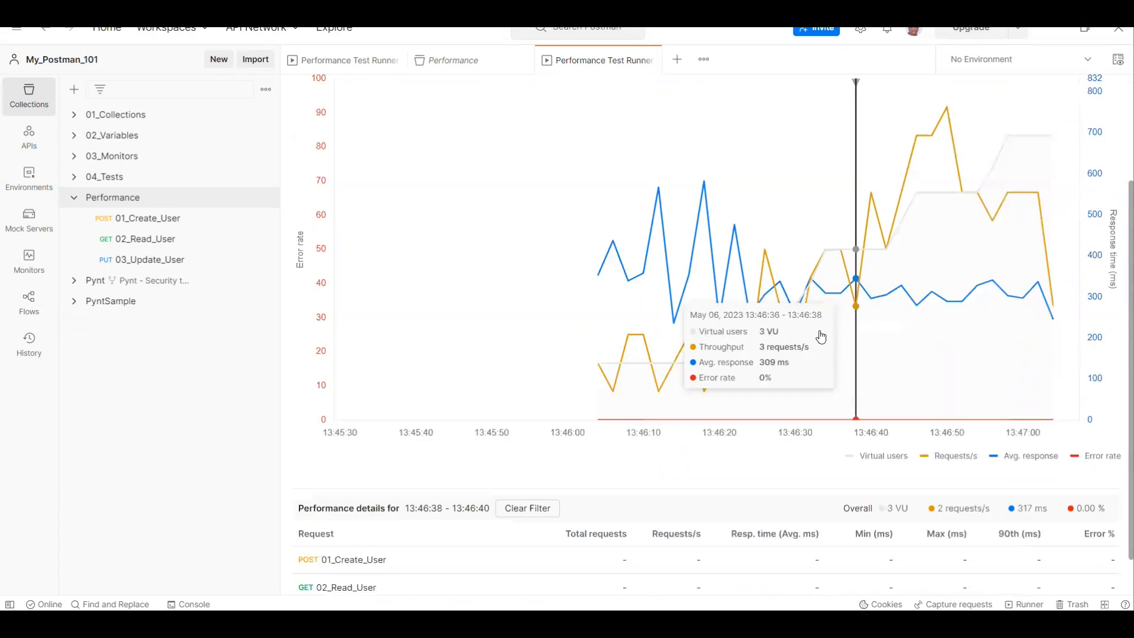
scroll(697, 526, up, 4)
scroll(694, 526, down, 4)
scroll(977, 192, up, 4)
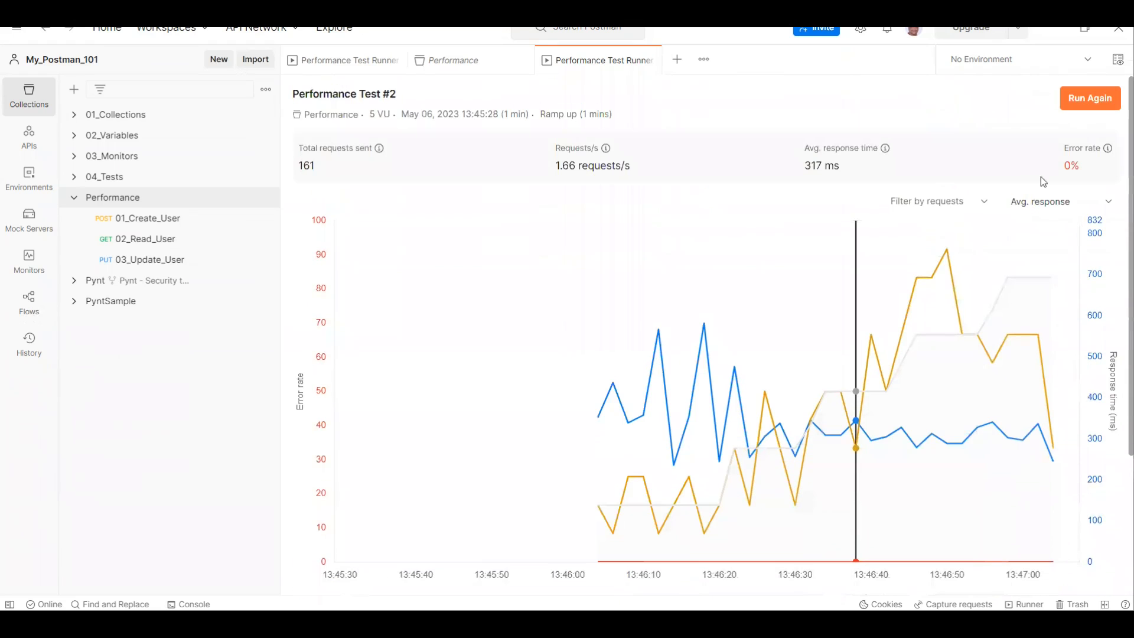
Step: Switch the chart's response time metric to Min response and review the results
click(1029, 208)
click(1052, 256)
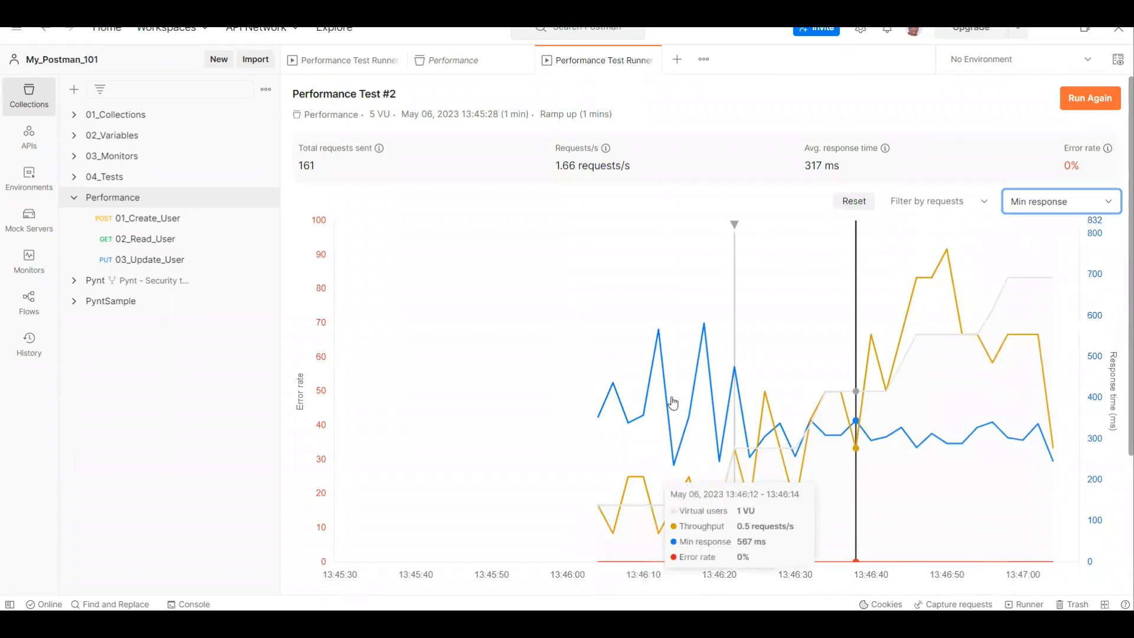
scroll(673, 400, down, 3)
scroll(934, 243, up, 3)
Step: Filter the Min response chart to 02_Read_User and clear the selected time interval to view the whole duration
click(938, 204)
click(919, 278)
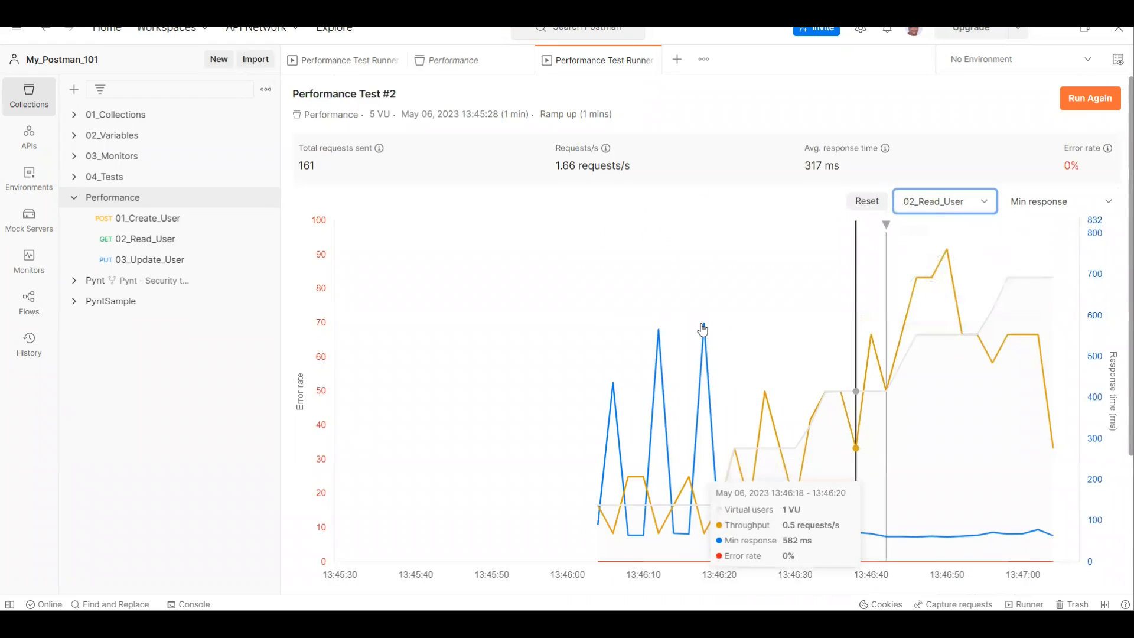
scroll(600, 408, down, 3)
click(548, 465)
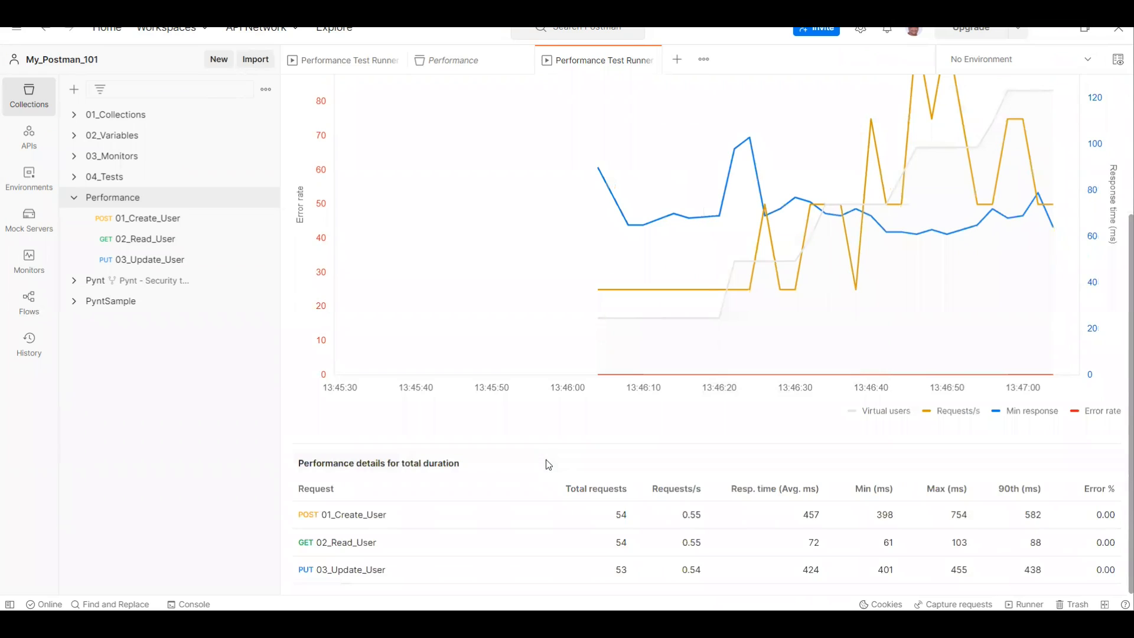
scroll(548, 465, up, 3)
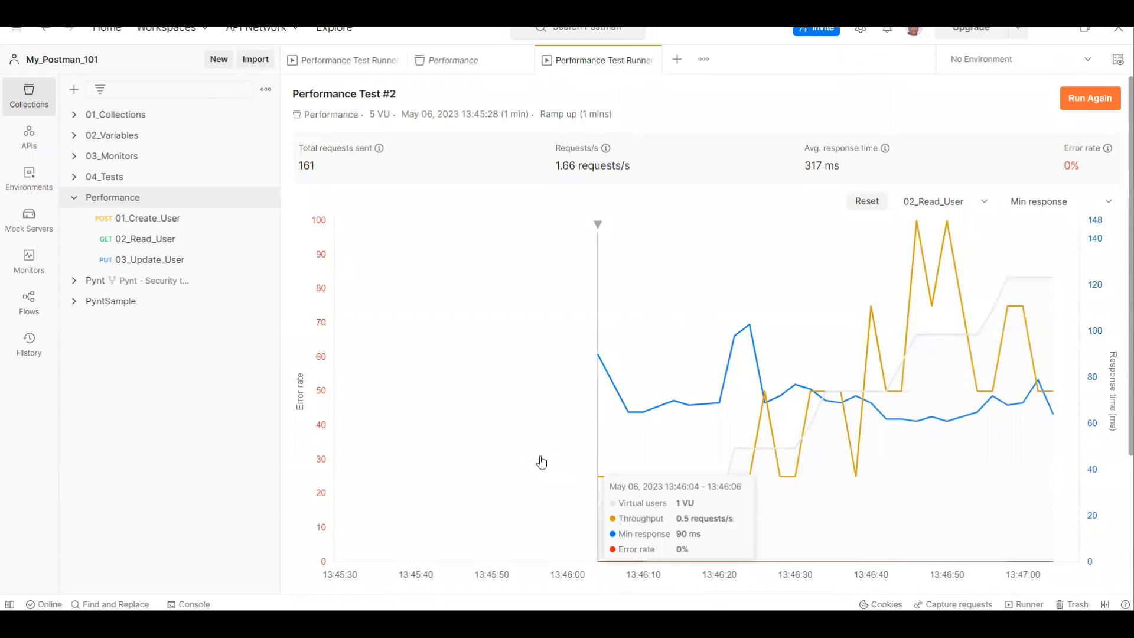
scroll(541, 461, down, 5)
scroll(540, 458, up, 5)
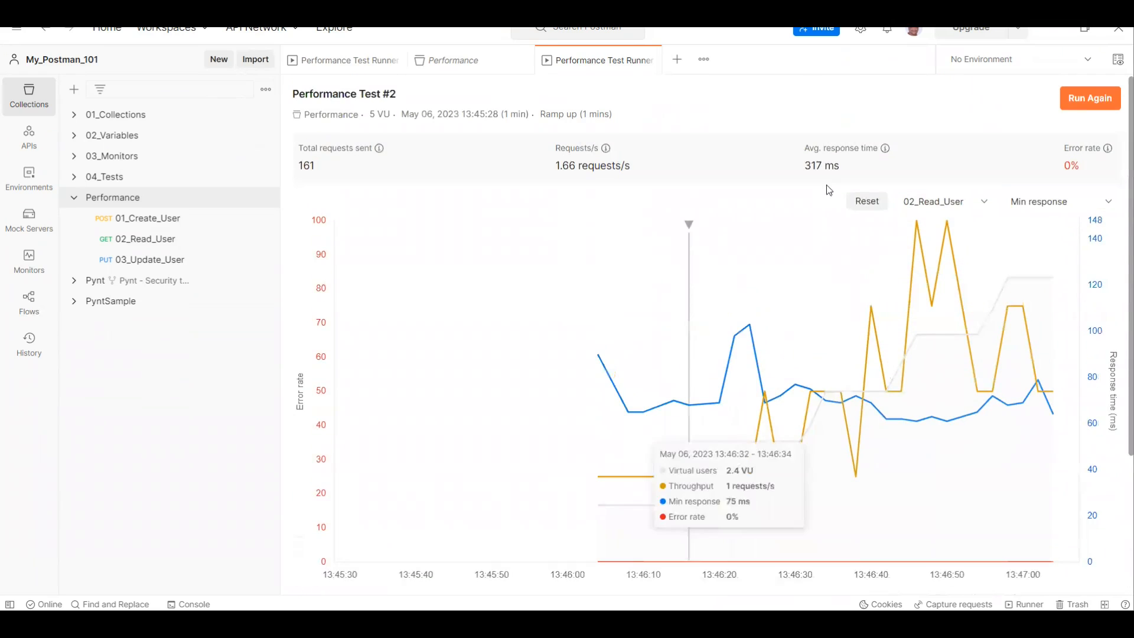
Step: Reset the chart filters and examine the total requests of 01_Create_User in the performance details
click(866, 202)
scroll(523, 331, down, 3)
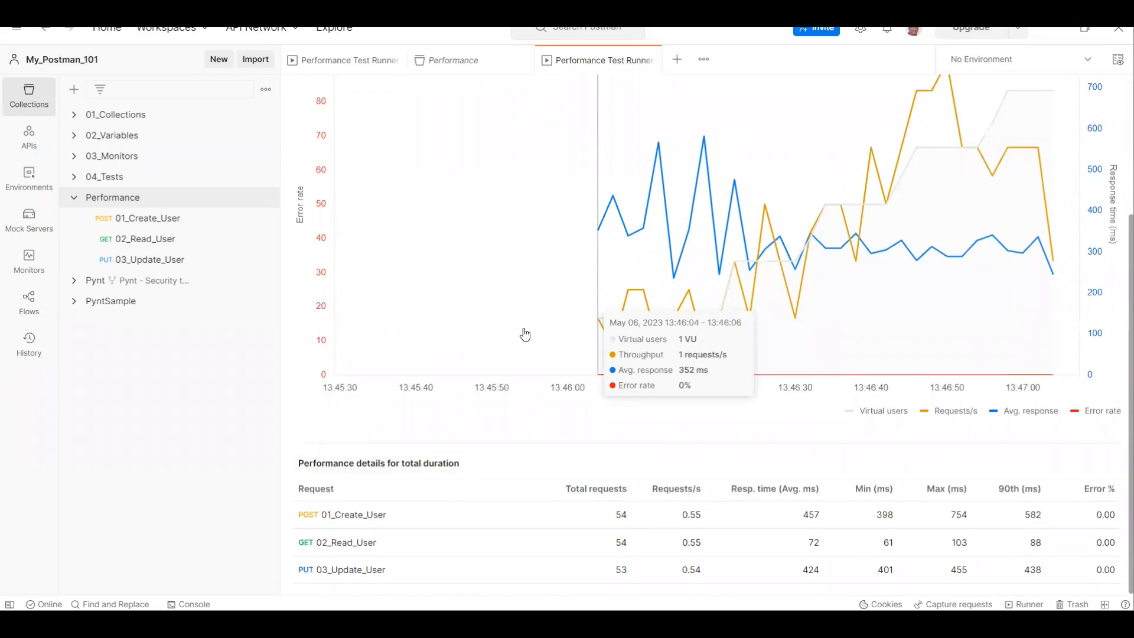
drag(618, 518, 625, 518)
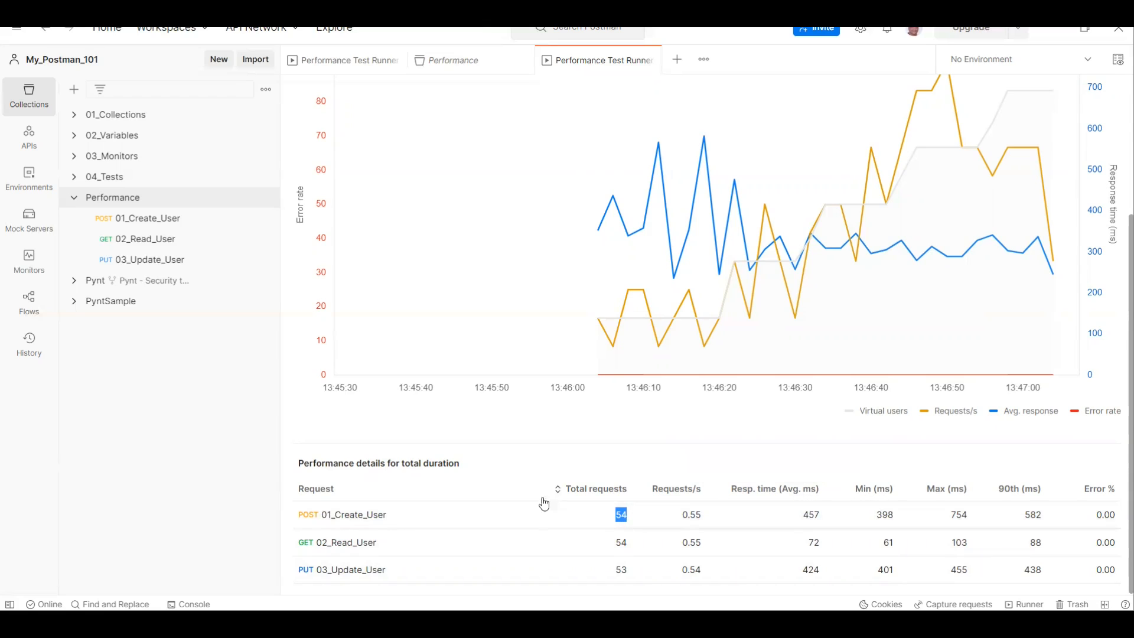
Step: View the Performance collection's list of performance runs and open run #2
scroll(374, 265, up, 3)
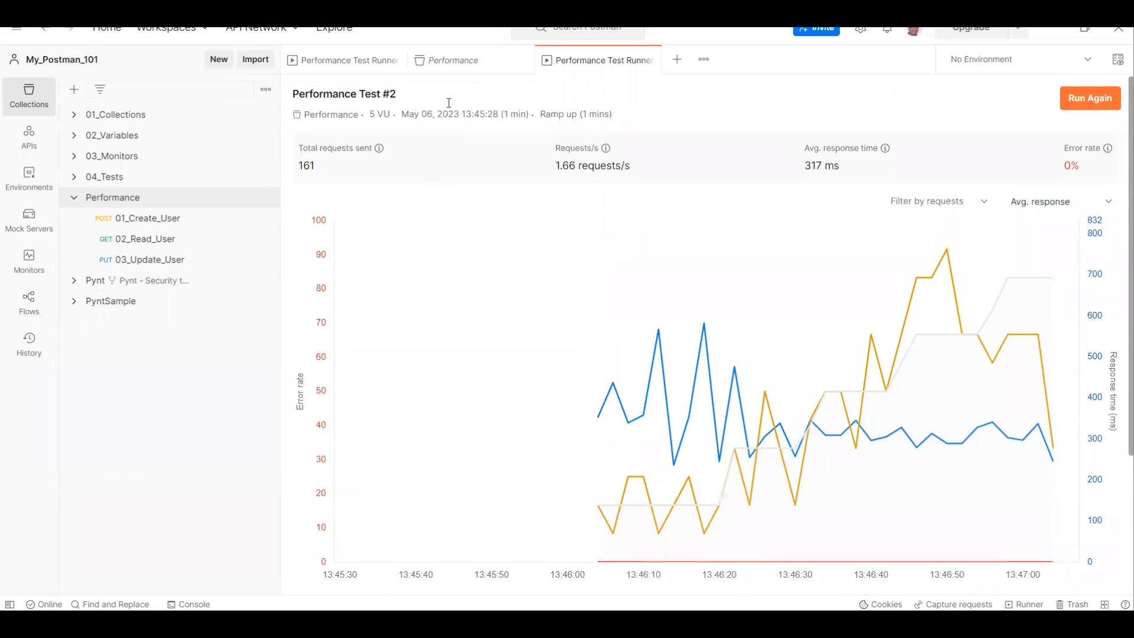
click(473, 69)
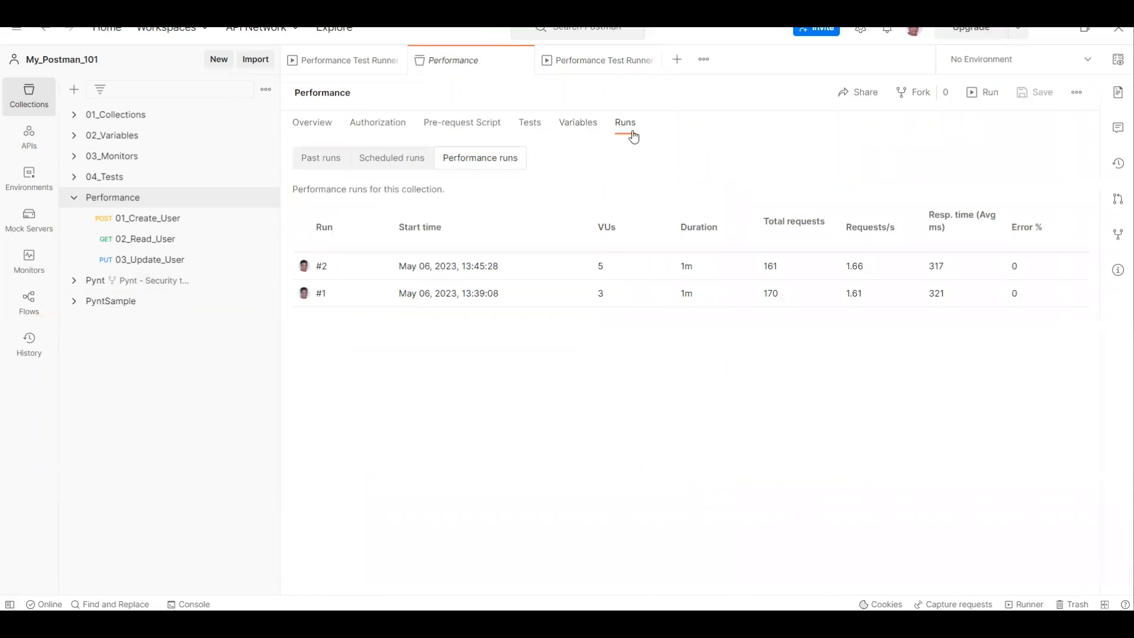
click(320, 271)
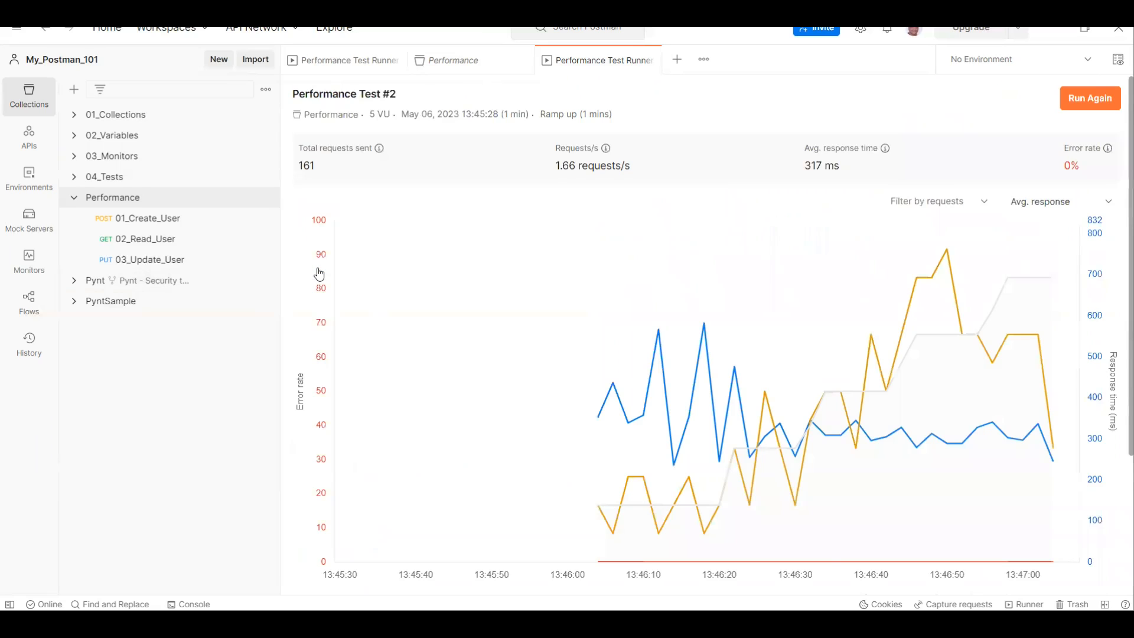
Step: Look through the collection's requests and show the body of 01_Create_User
click(152, 263)
click(148, 240)
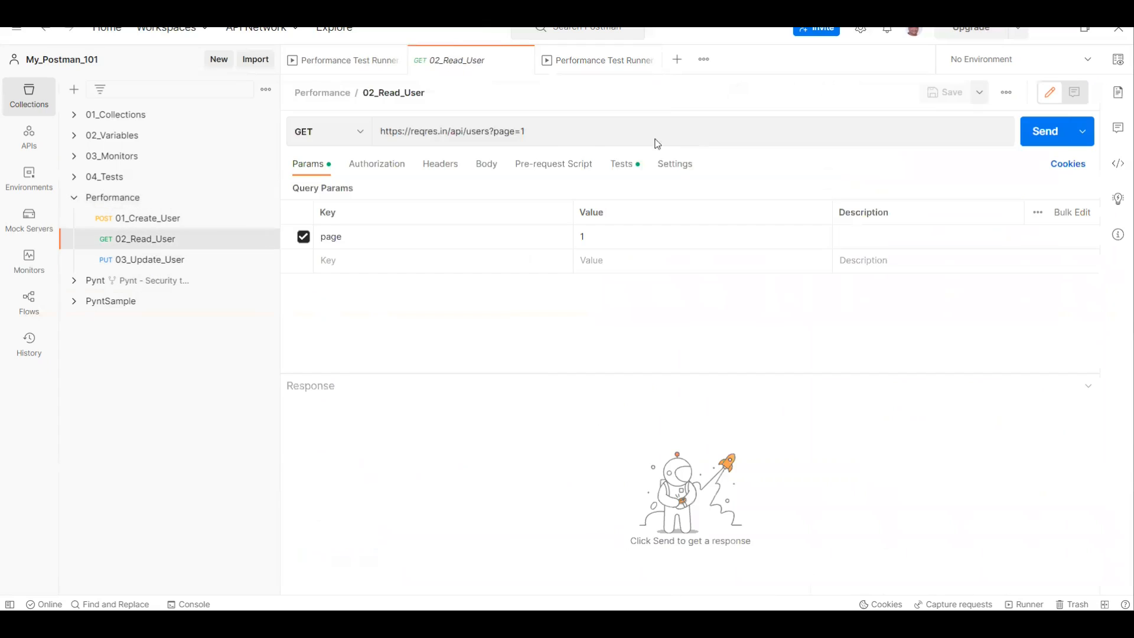
click(149, 220)
click(495, 166)
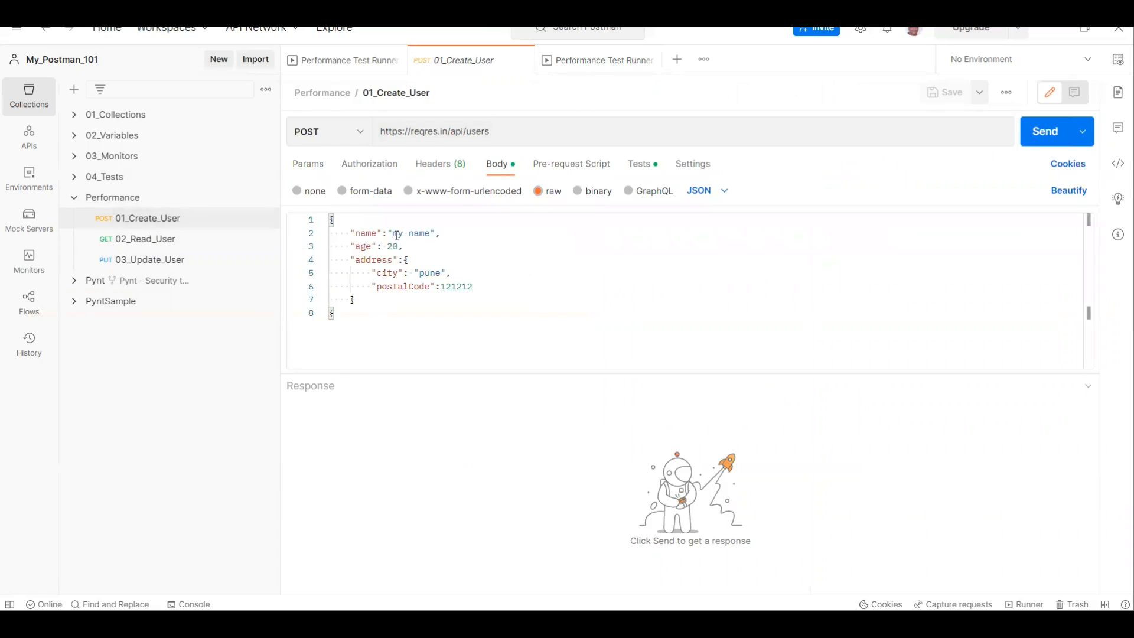
click(180, 263)
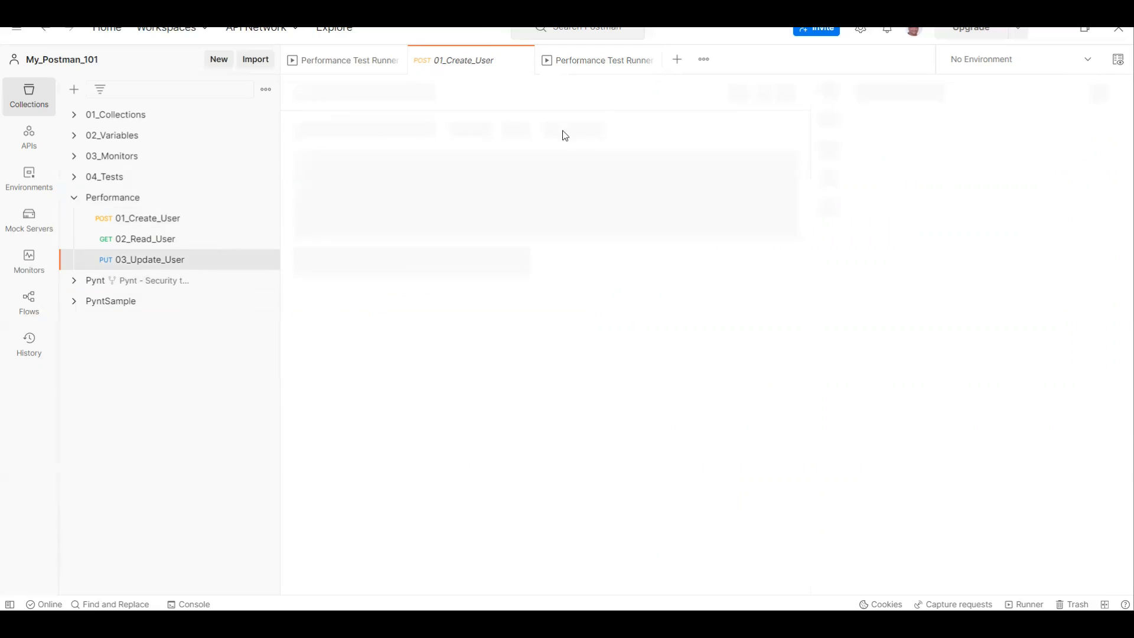
click(543, 135)
key(BackSpace)
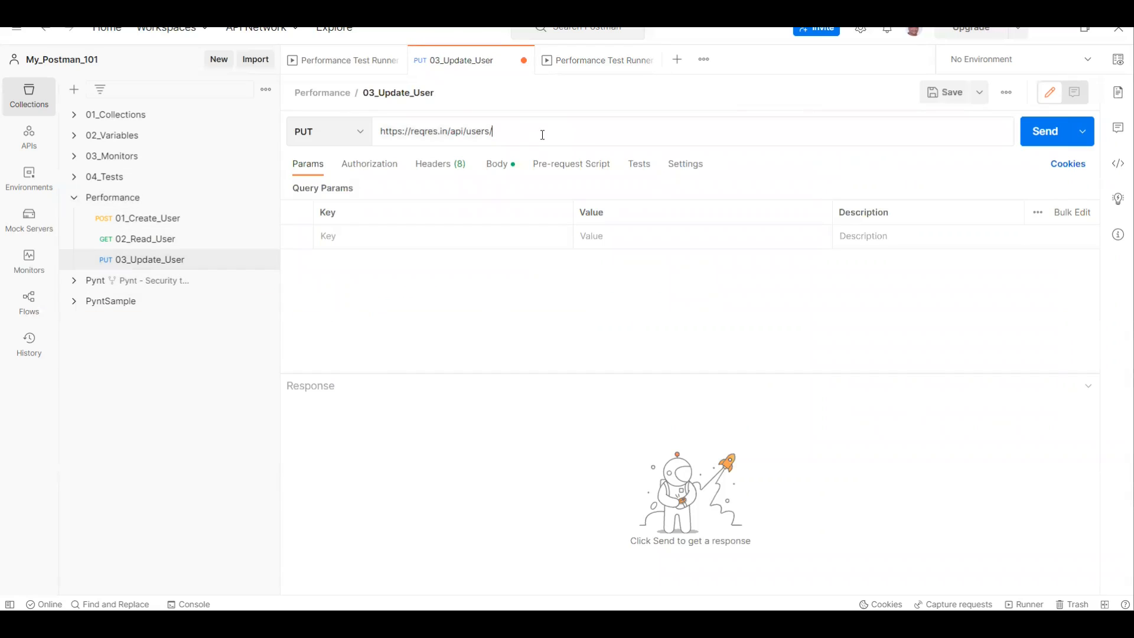
click(1046, 141)
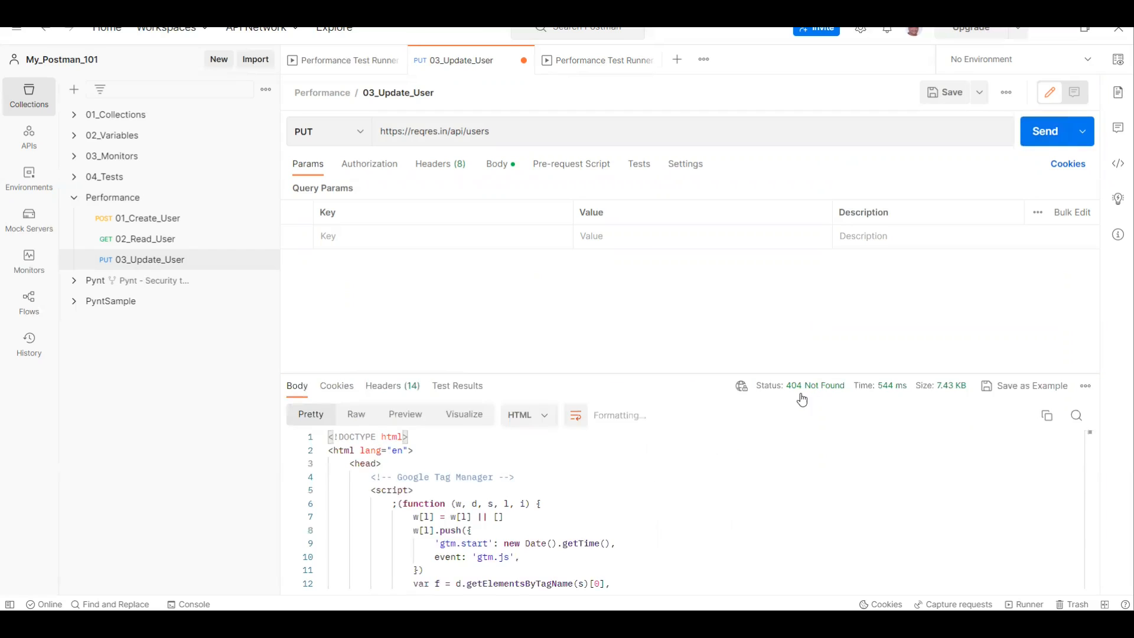
click(945, 92)
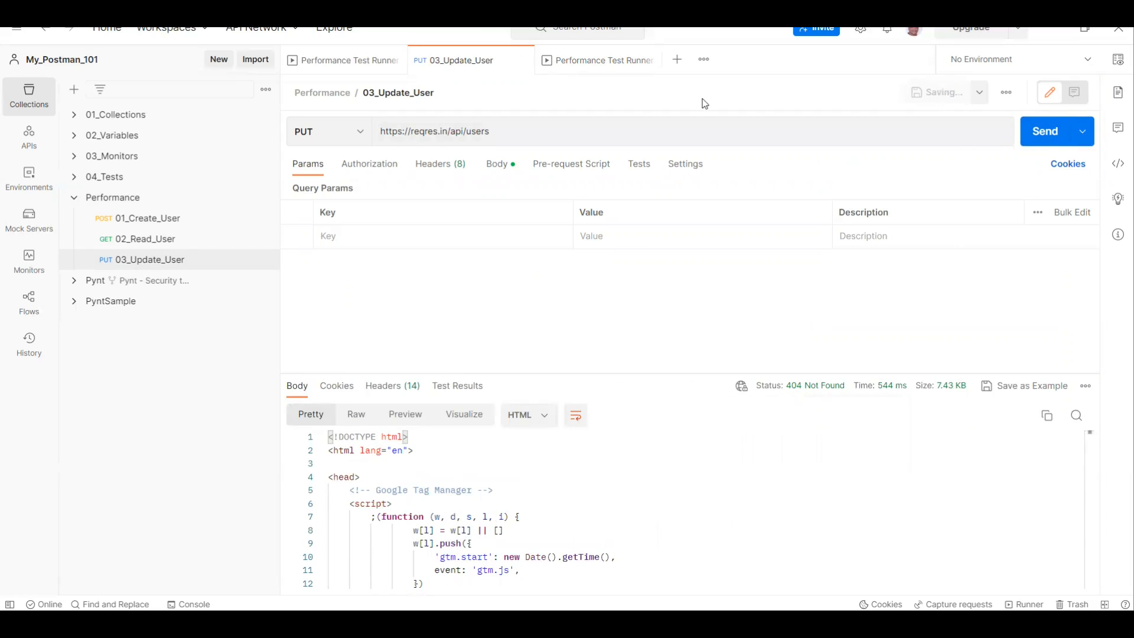
Step: Check the error rate definition in Performance Test #2, then set up a rerun with 1 virtual user
click(597, 69)
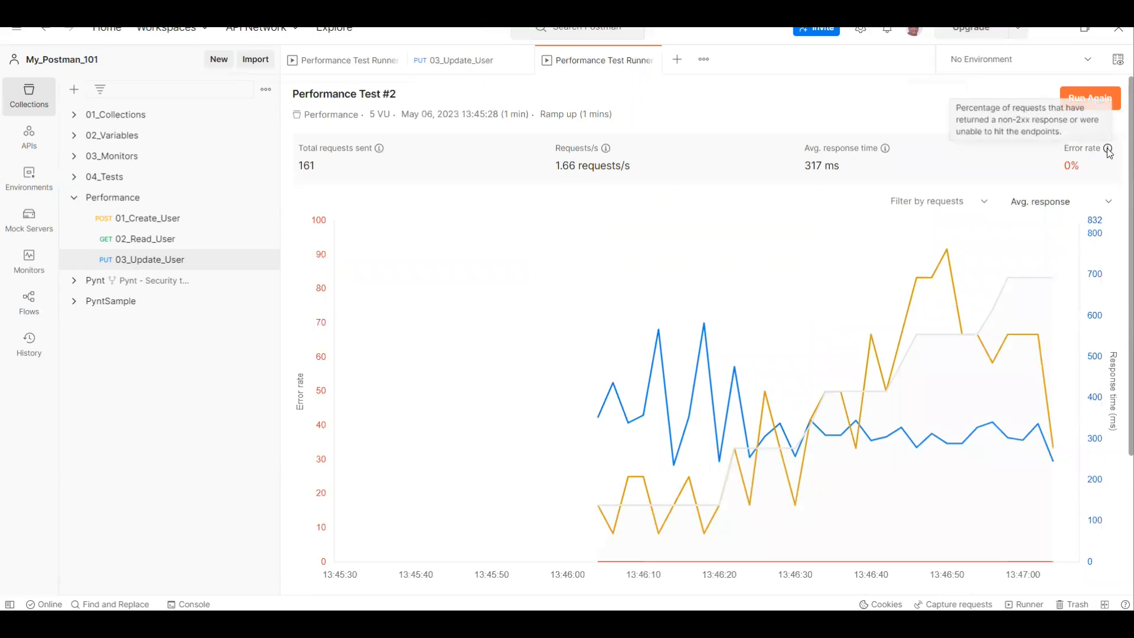
mouse_move(1107, 151)
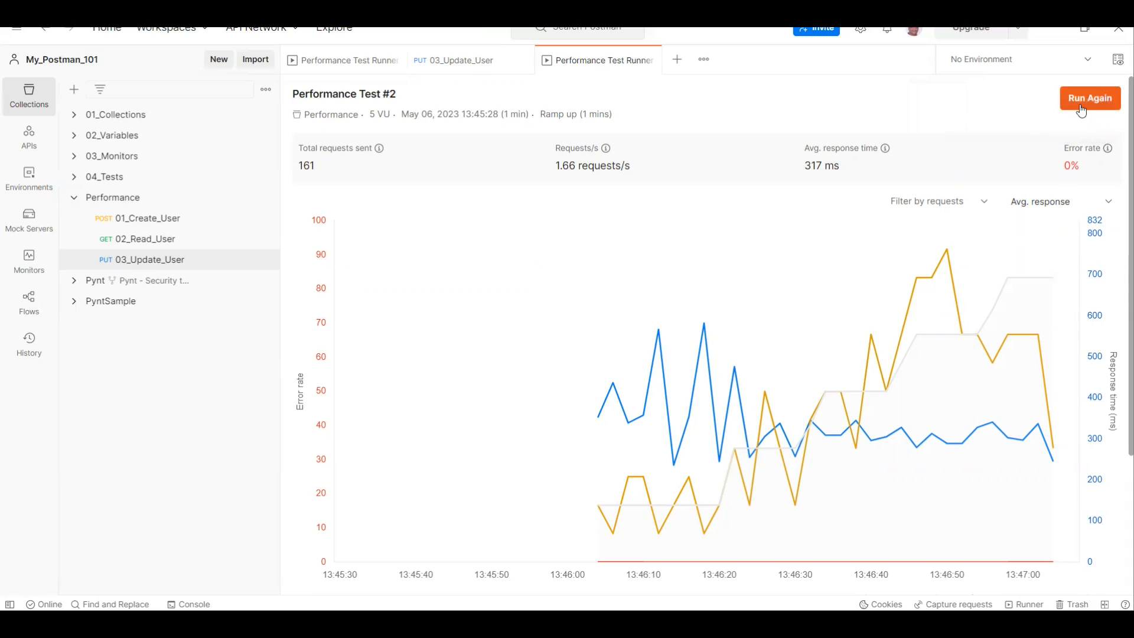
click(1081, 110)
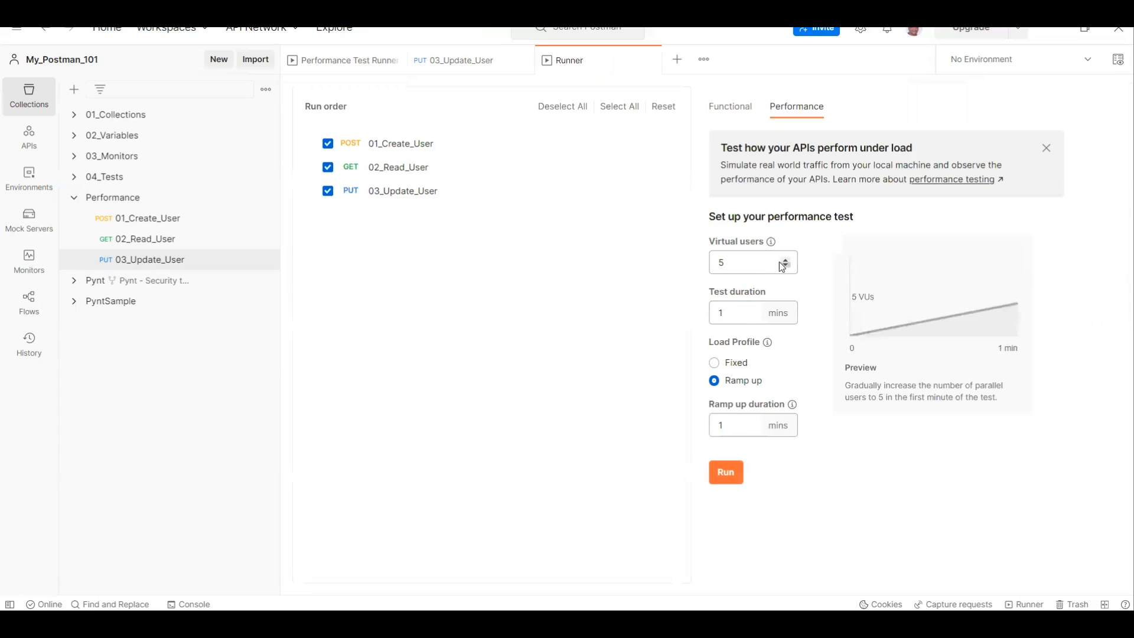
click(786, 266)
click(785, 265)
click(785, 265)
click(785, 266)
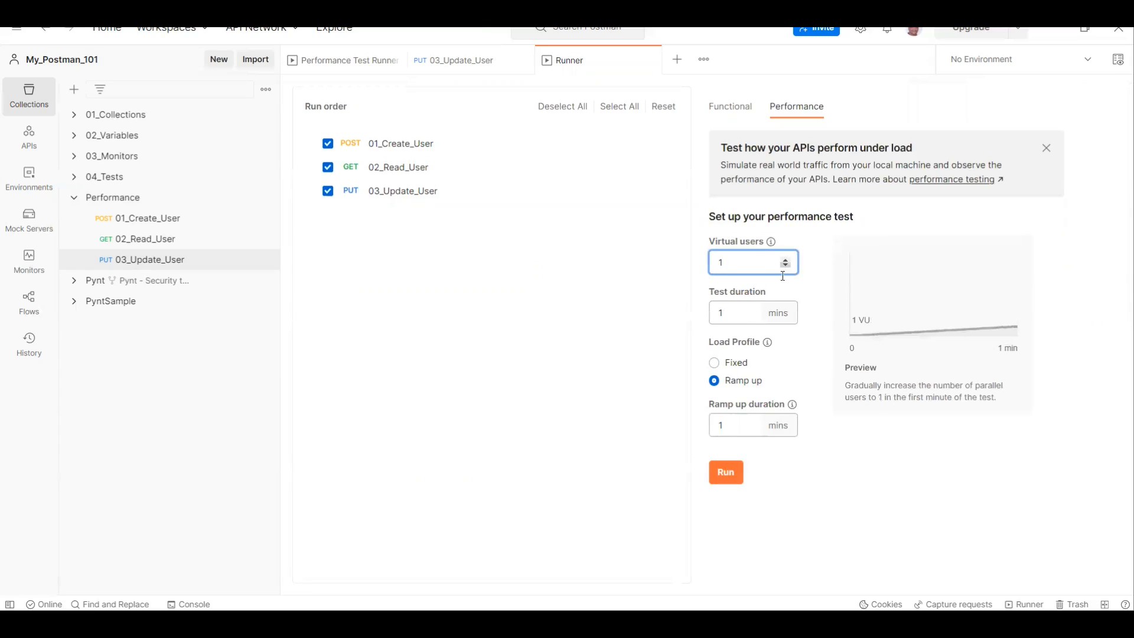
Step: Run the performance test with the Fixed load profile and check its per-request performance details
click(715, 364)
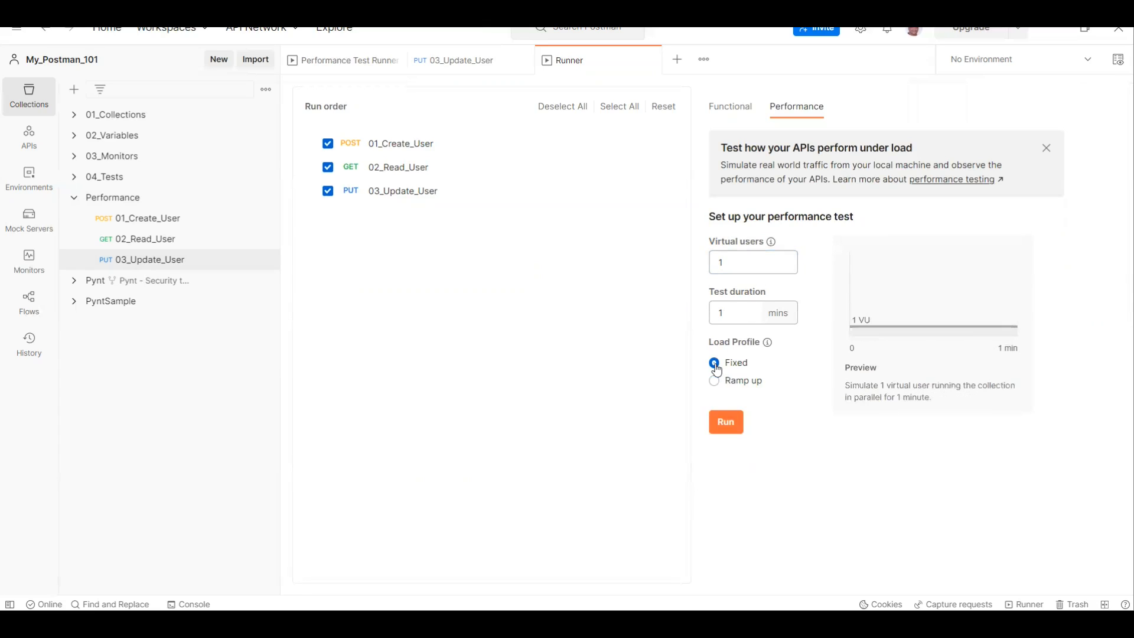
click(727, 424)
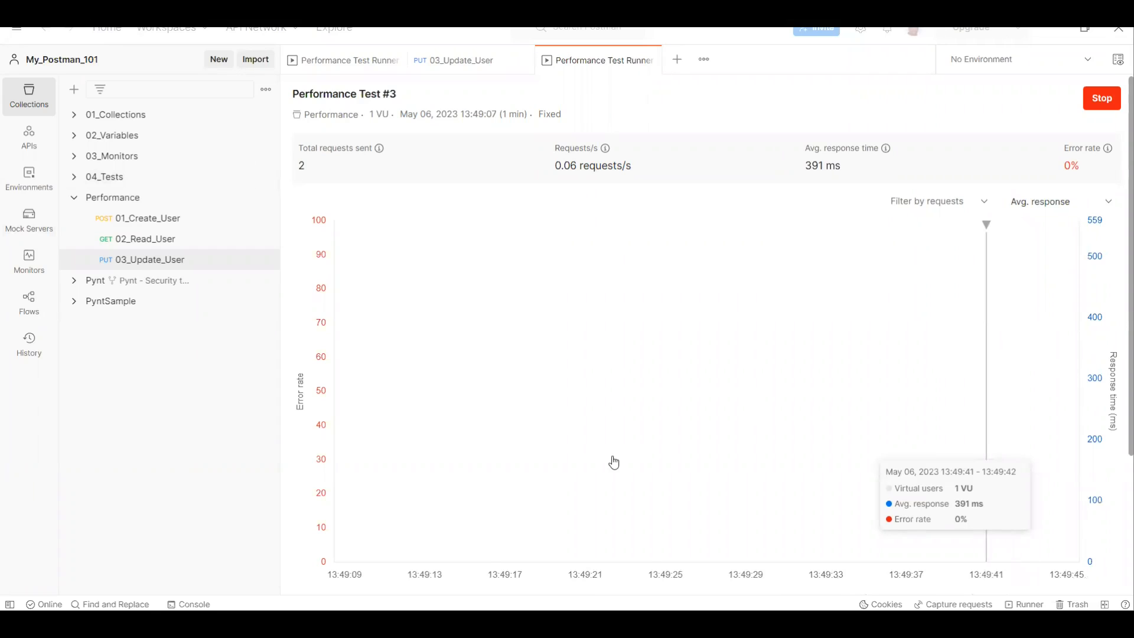
scroll(591, 540, down, 3)
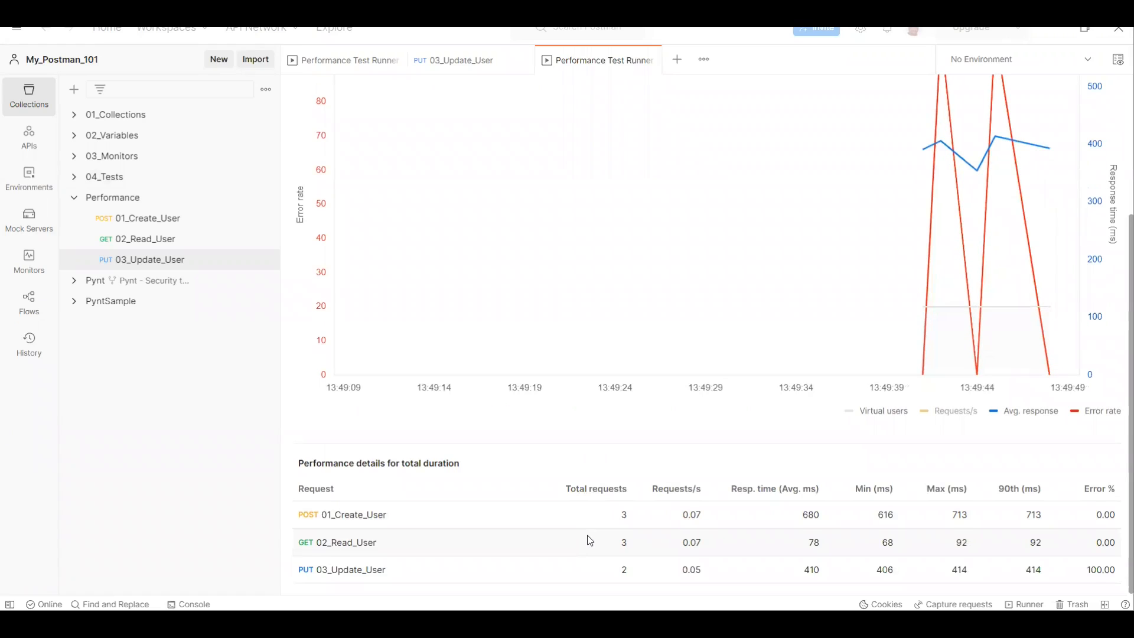
scroll(591, 541, up, 2)
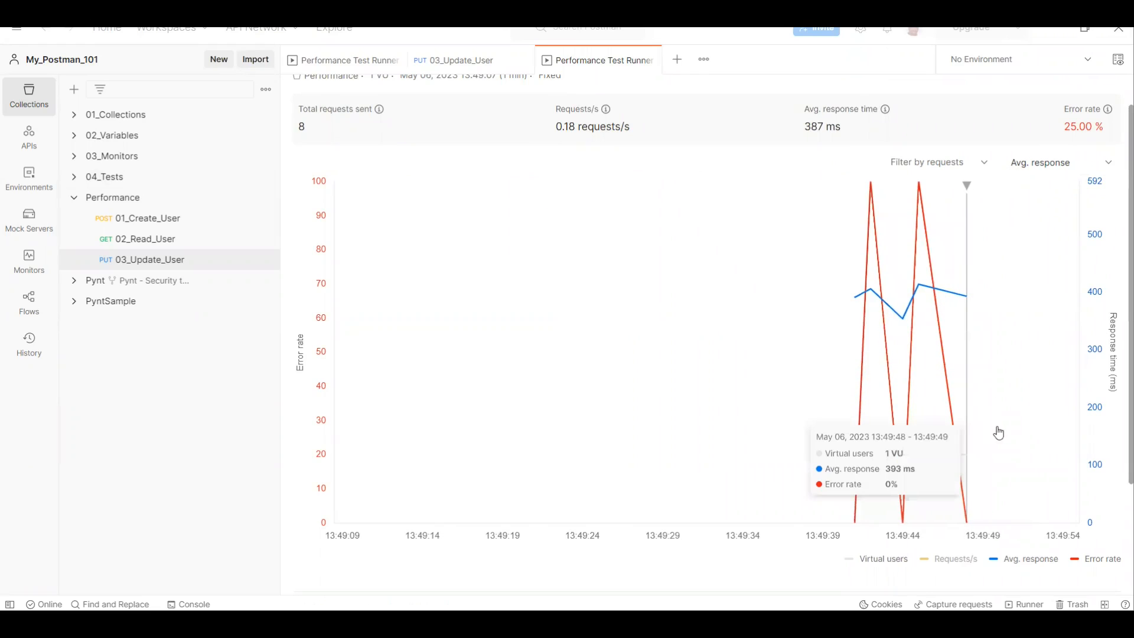
Step: Add the Requests/s line to the Performance Test #3 chart and review the run's metrics and per-request details
click(948, 559)
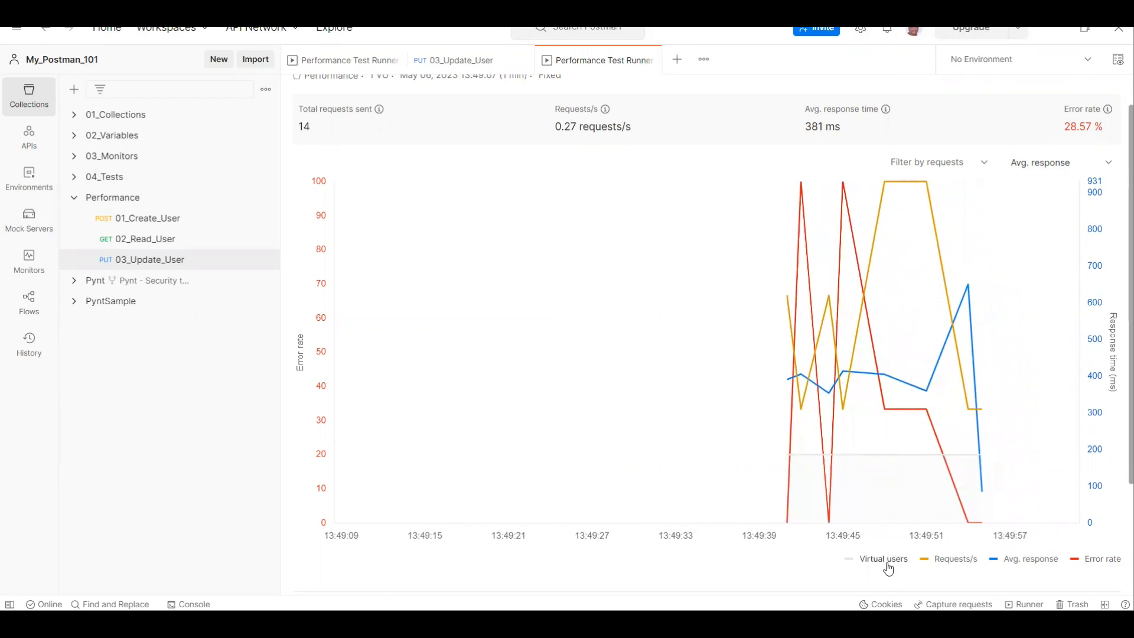
scroll(698, 427, up, 1)
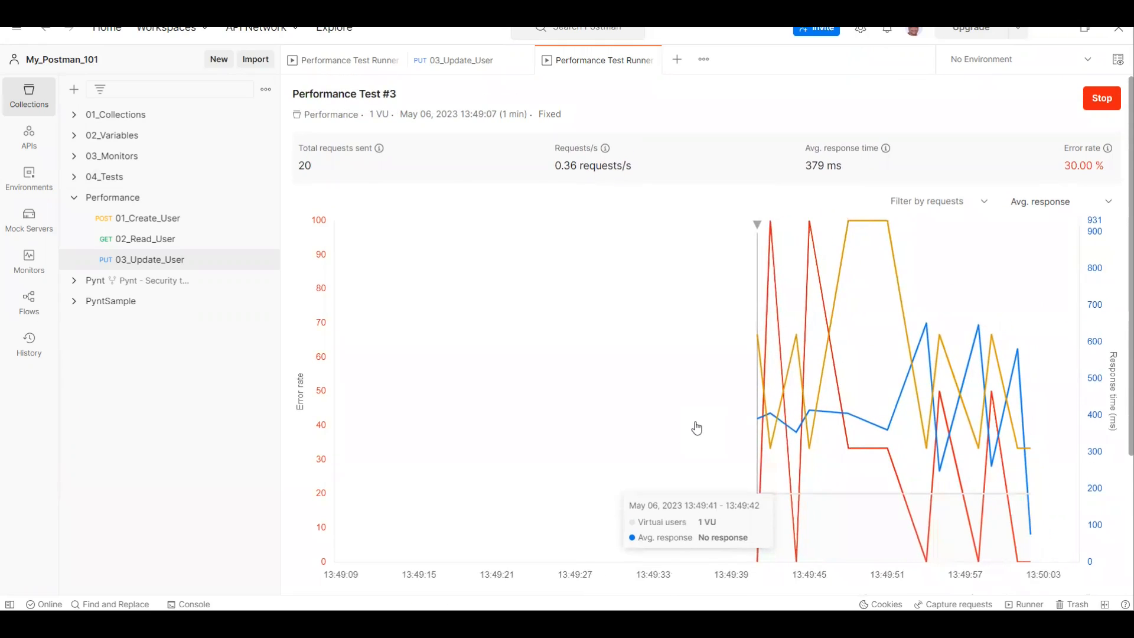
mouse_move(503, 114)
mouse_down()
mouse_move(526, 116)
mouse_move(518, 110)
mouse_up()
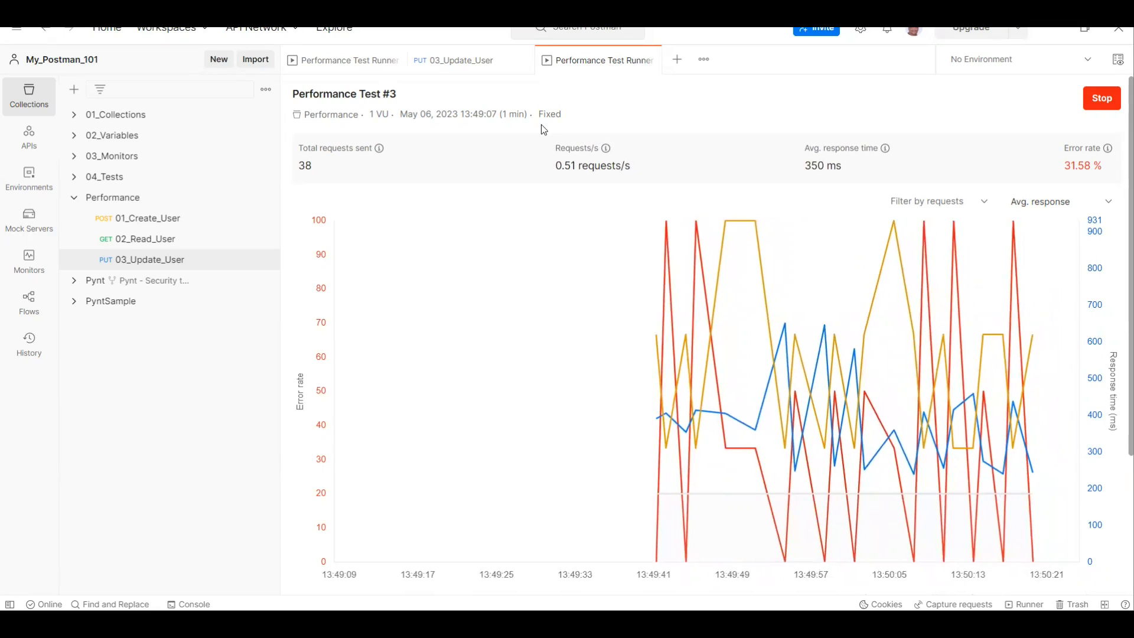
mouse_move(1000, 230)
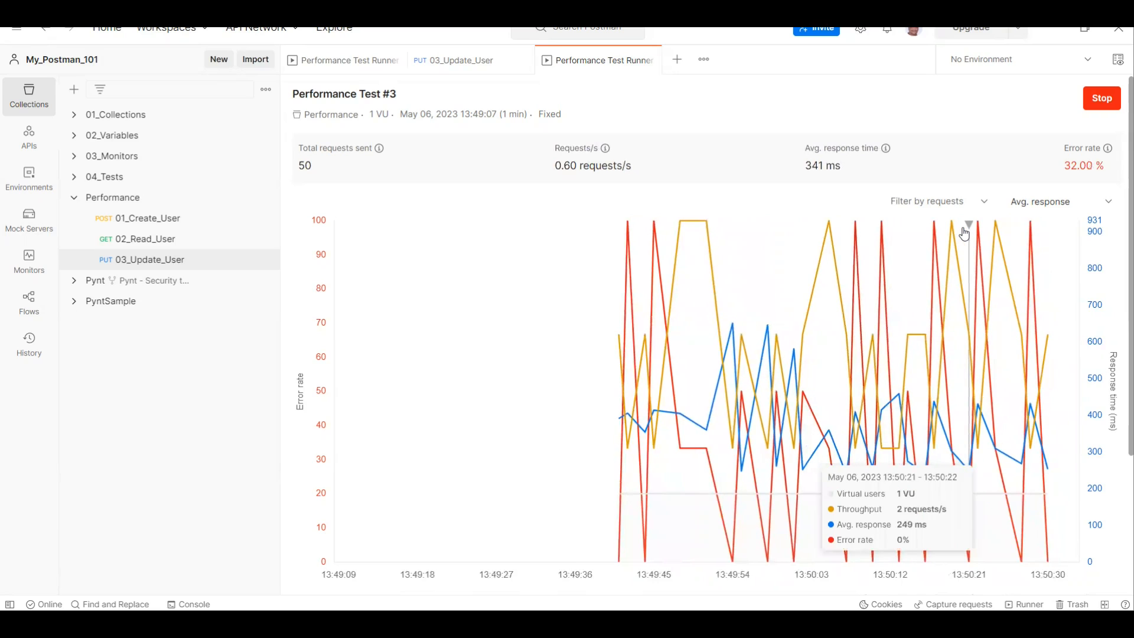
scroll(472, 465, down, 1)
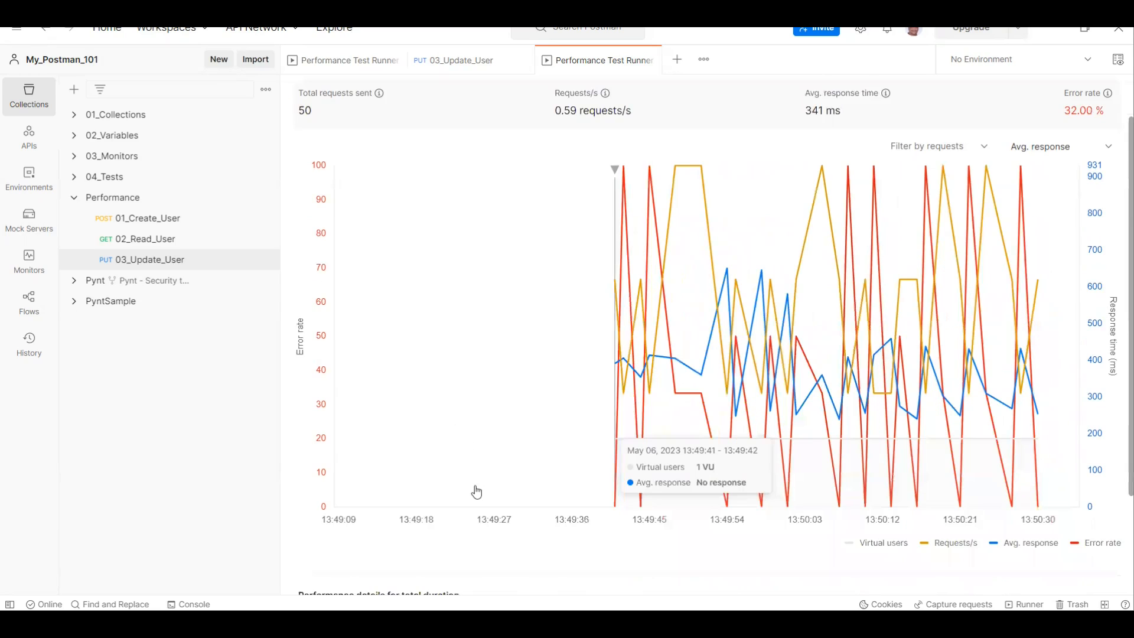
scroll(477, 492, down, 2)
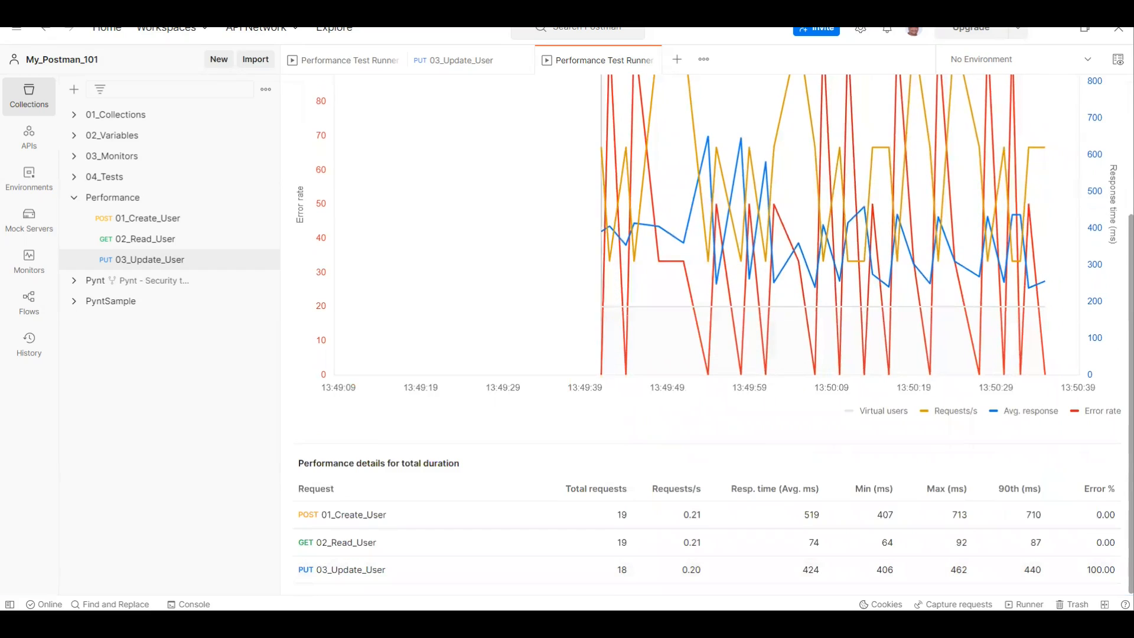
Step: Check the 03_Update_User request's URL and response, then compare its error percentage with the overall error rate of Performance Test #3
click(476, 64)
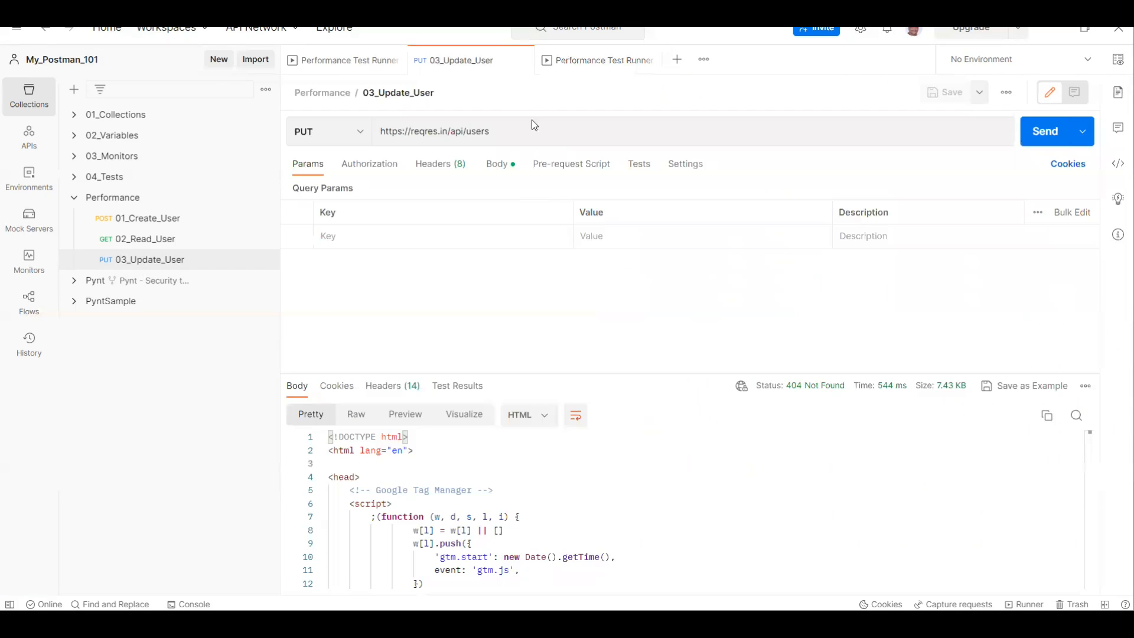
click(602, 62)
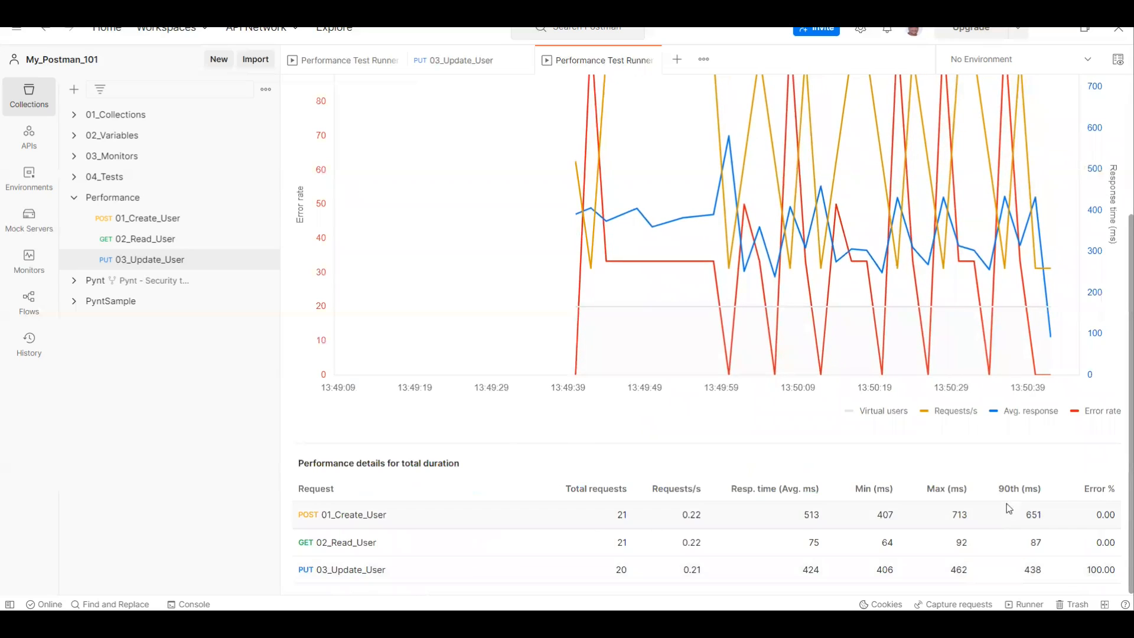
double_click(1099, 570)
scroll(1099, 167, up, 3)
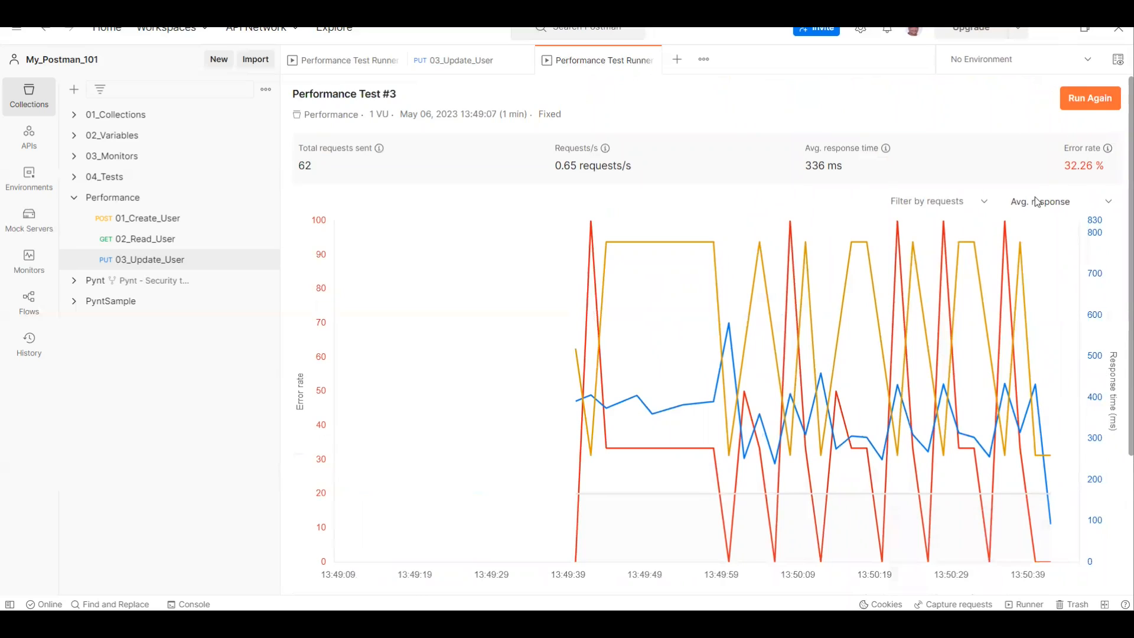
scroll(968, 390, down, 3)
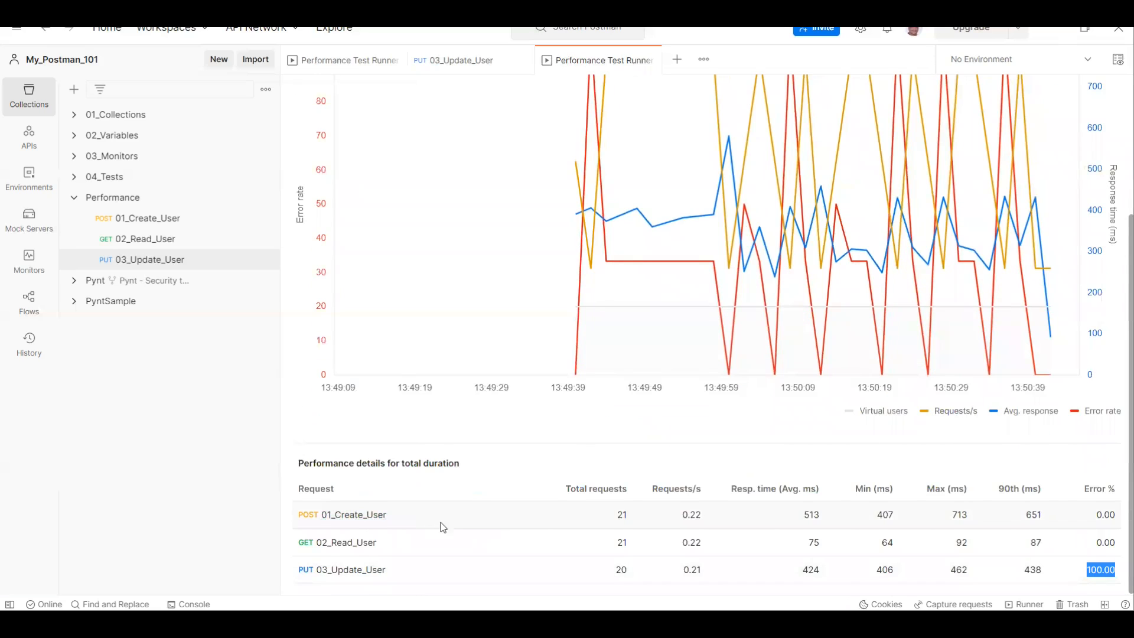
scroll(443, 526, up, 3)
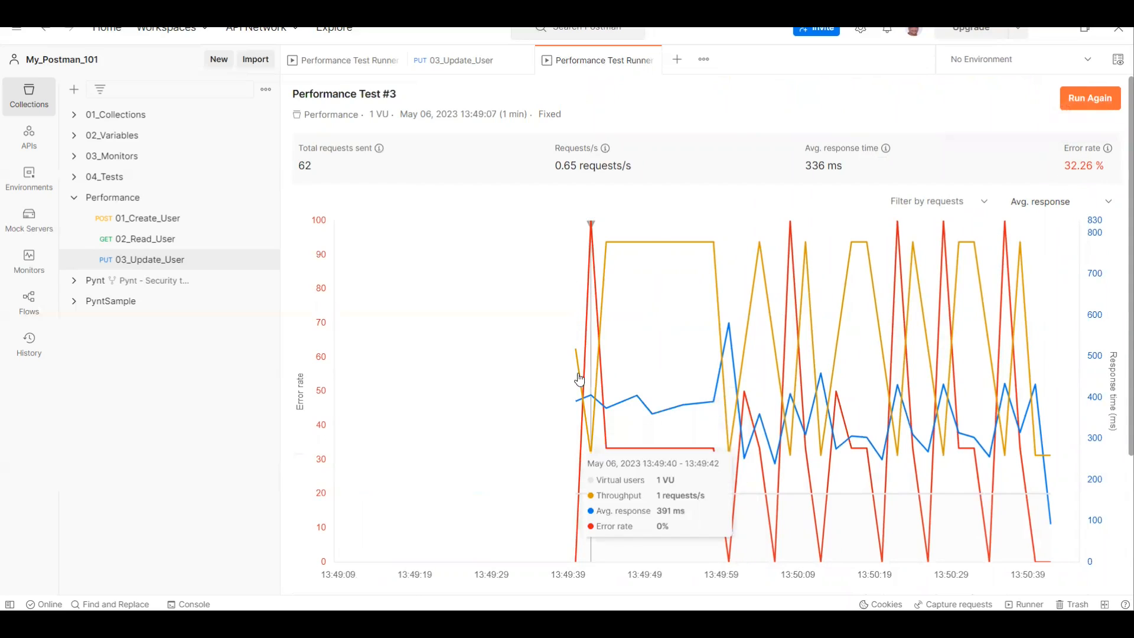
scroll(578, 387, down, 3)
scroll(578, 387, up, 4)
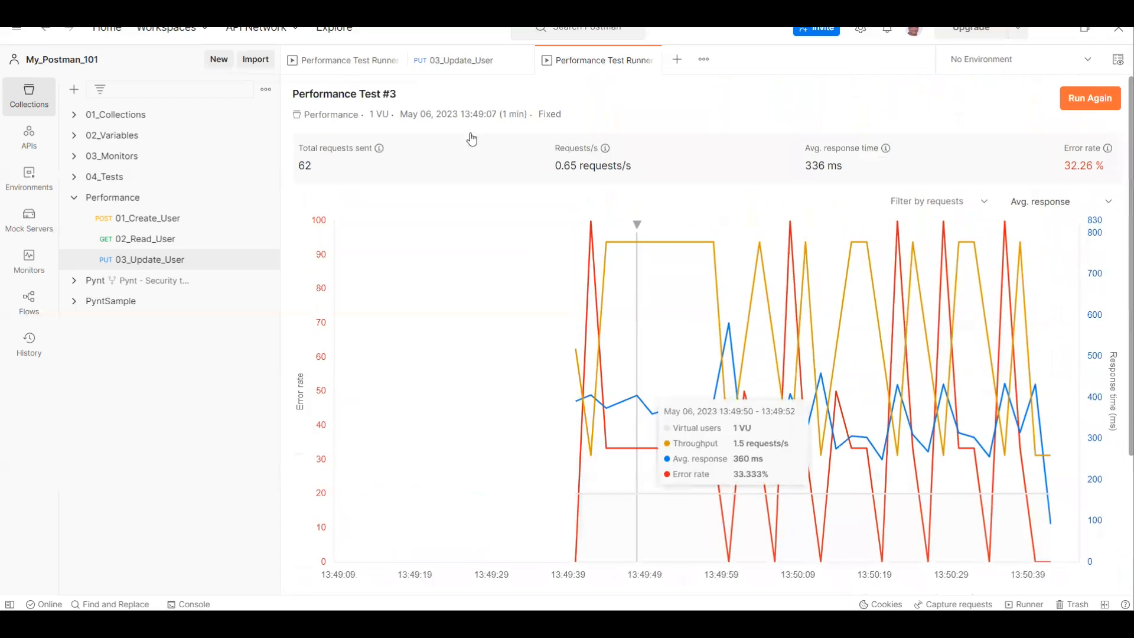
Step: Show the Performance collection's list of performance runs, then open run #3 and review its results
click(354, 70)
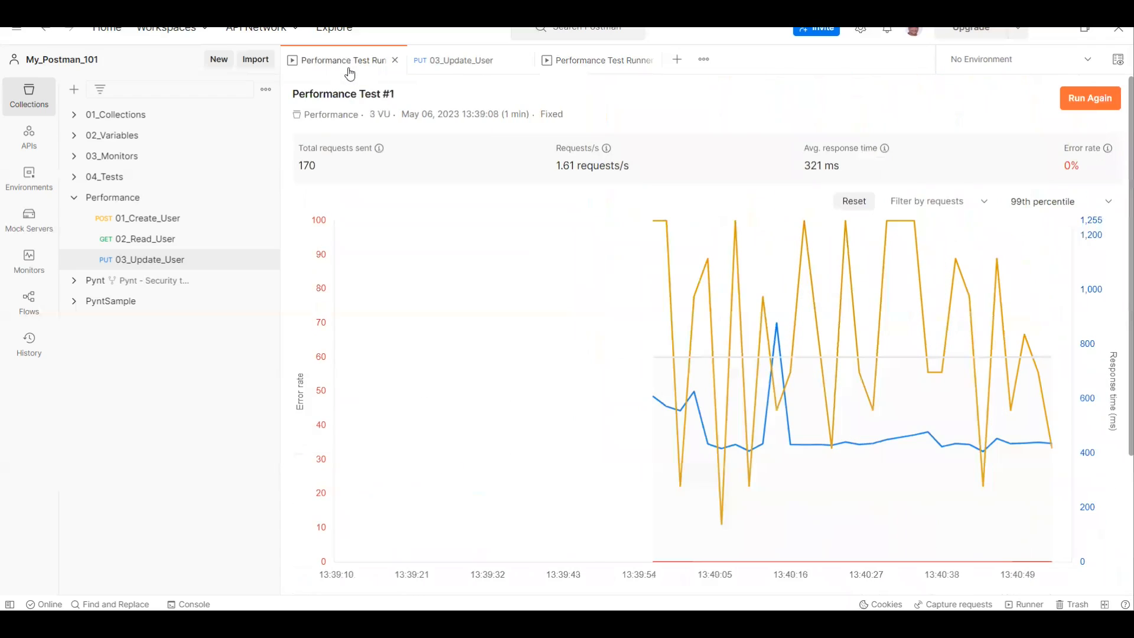
click(152, 198)
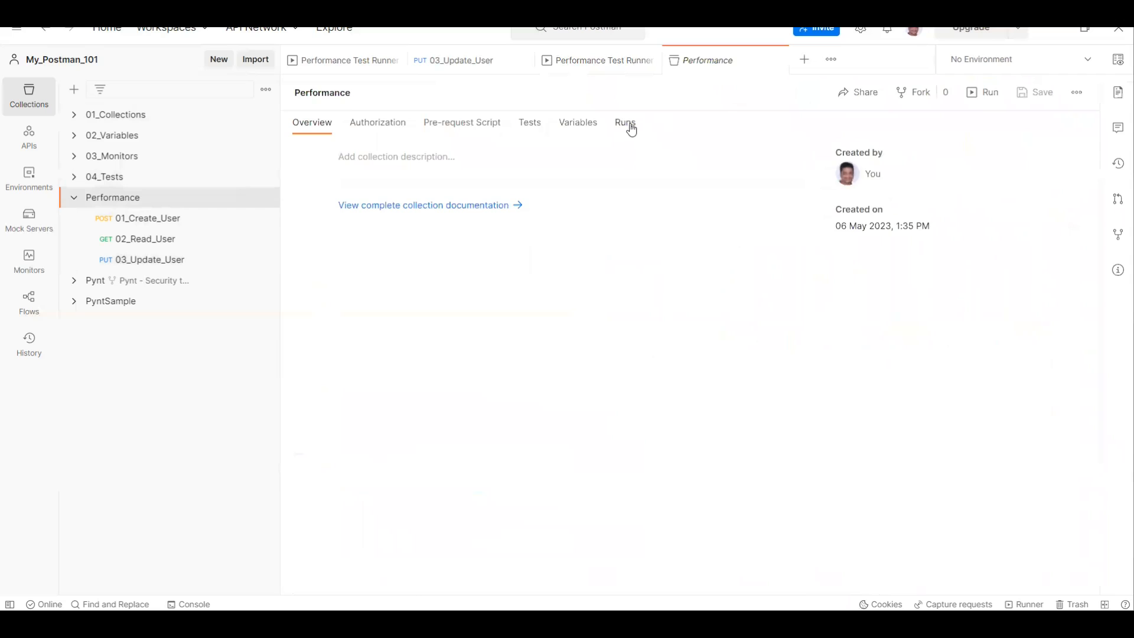
click(630, 127)
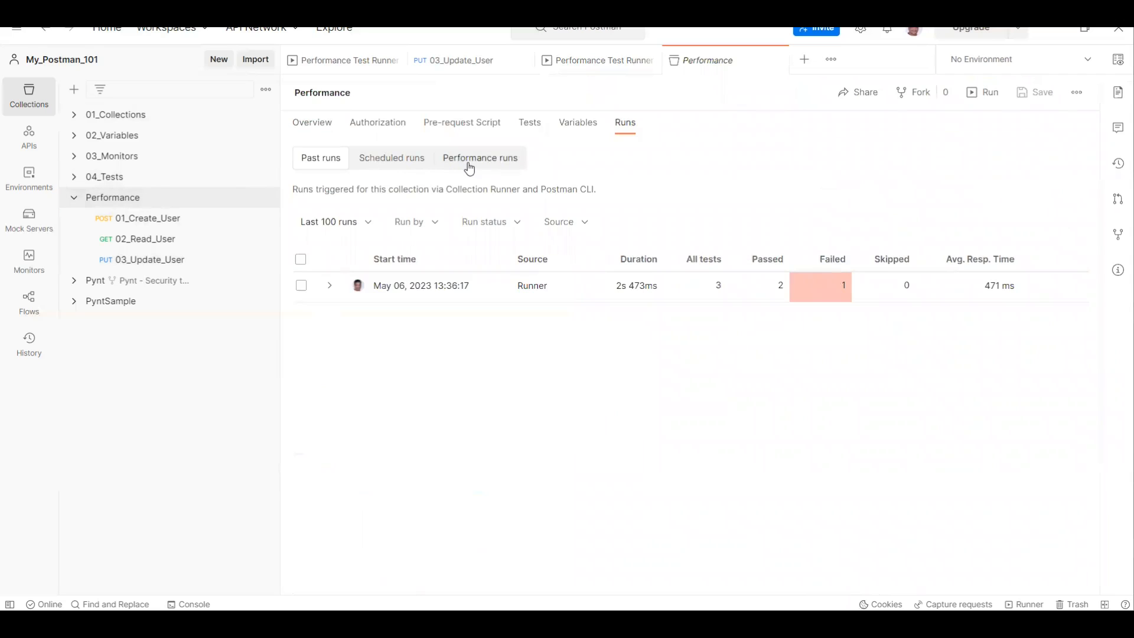
click(467, 168)
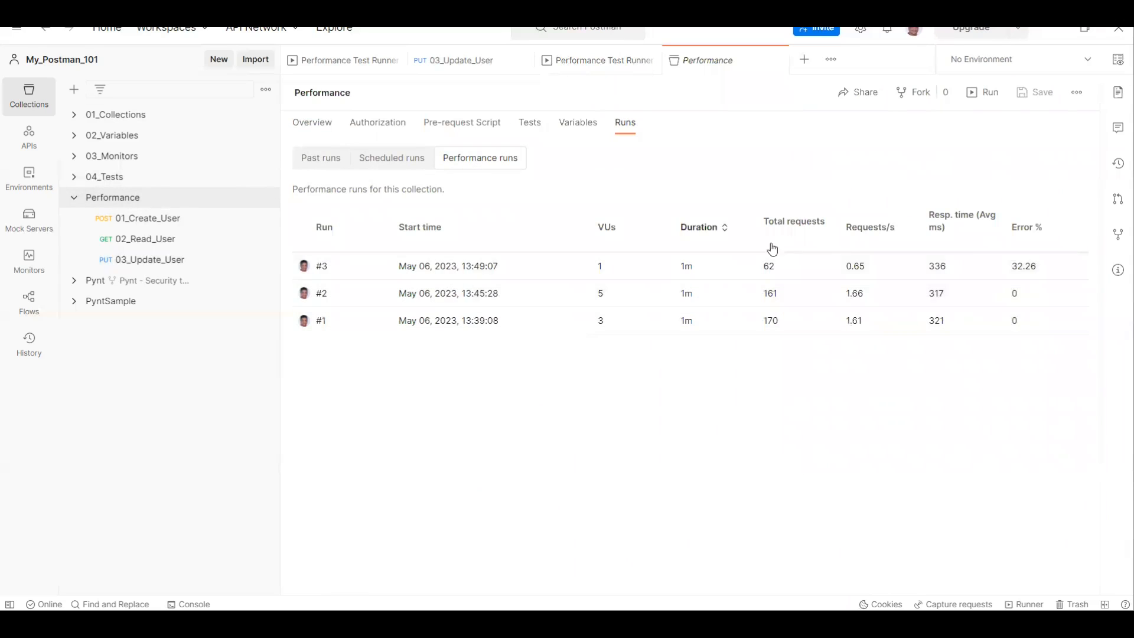
click(791, 433)
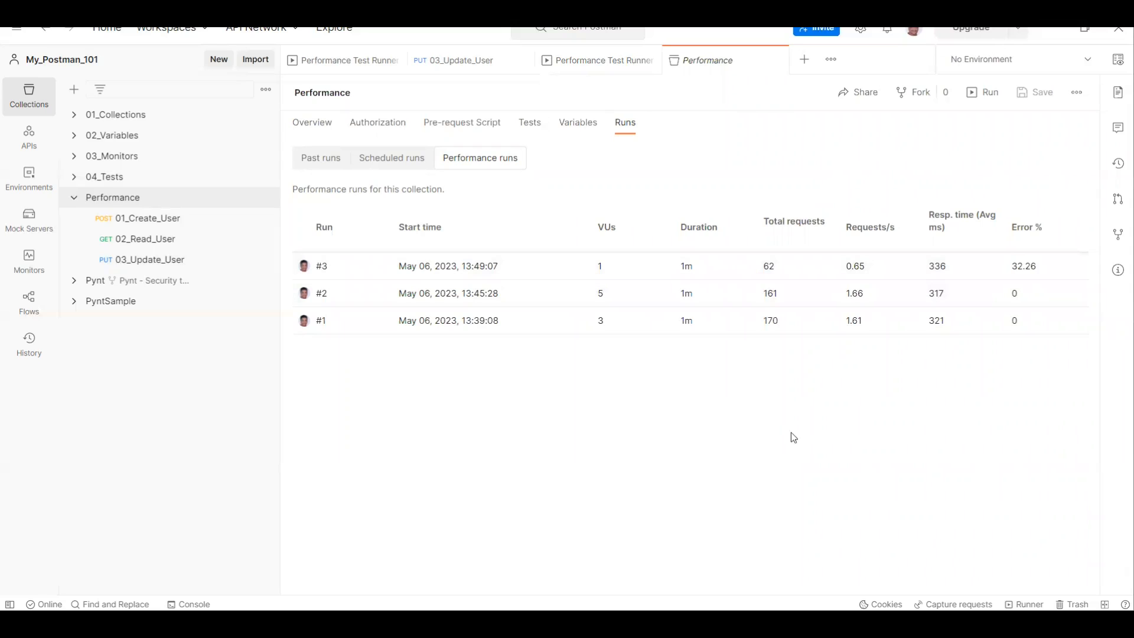
click(322, 267)
scroll(1022, 366, down, 3)
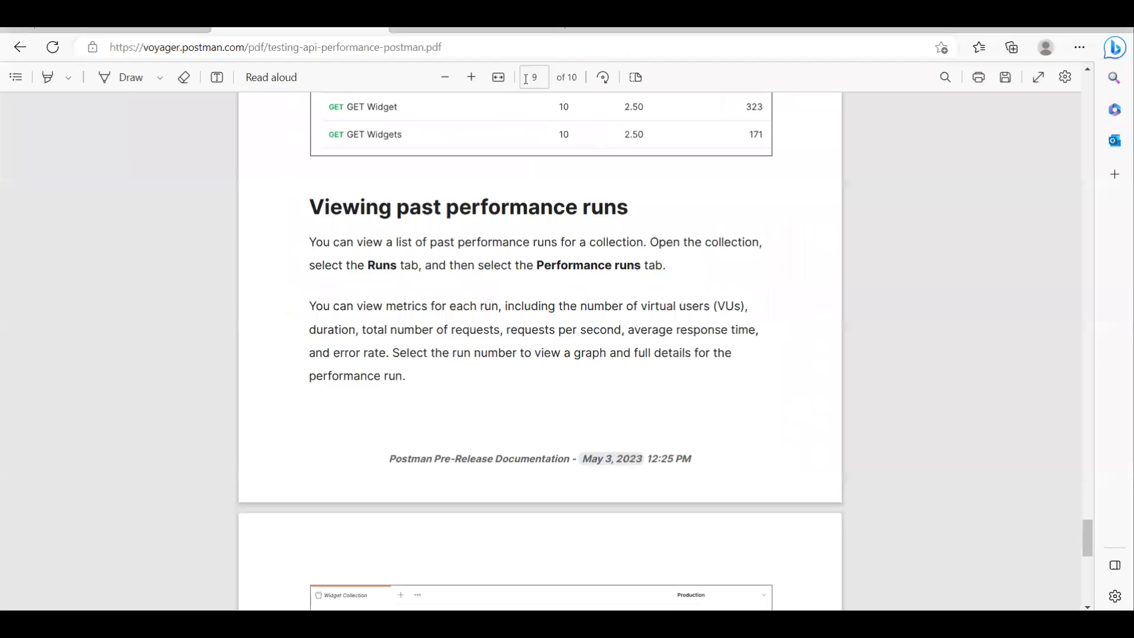
scroll(263, 84, up, 6)
scroll(471, 263, up, 12)
scroll(481, 270, up, 10)
Step: Switch to the browser and look over the early-access blog post, the Postman Canary download page and the API performance testing PDF
click(183, 30)
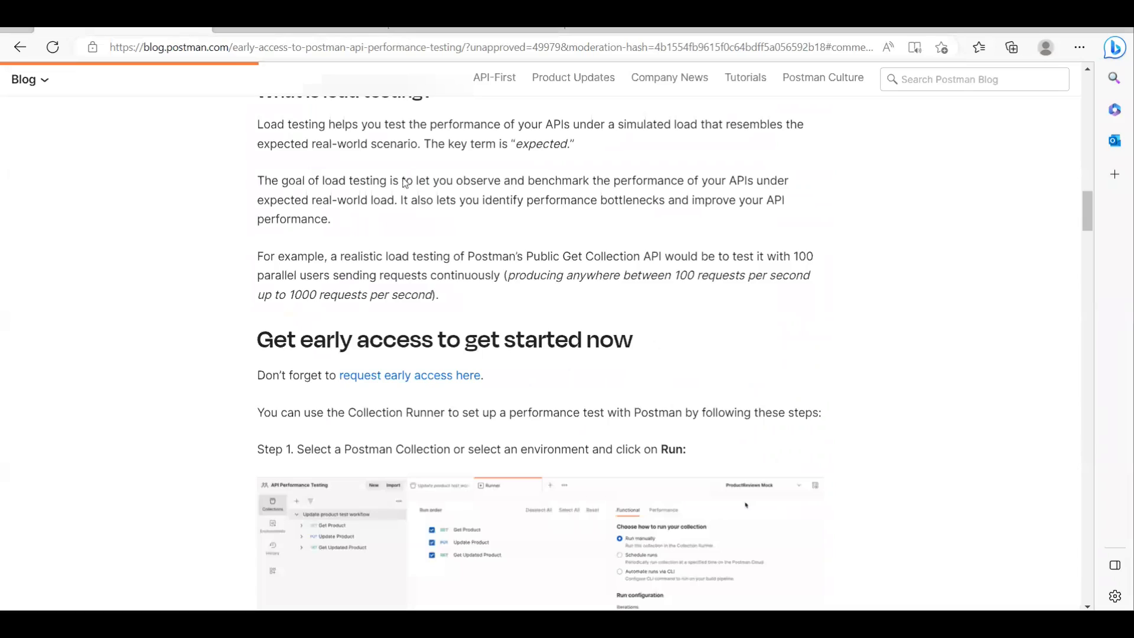
scroll(597, 263, up, 15)
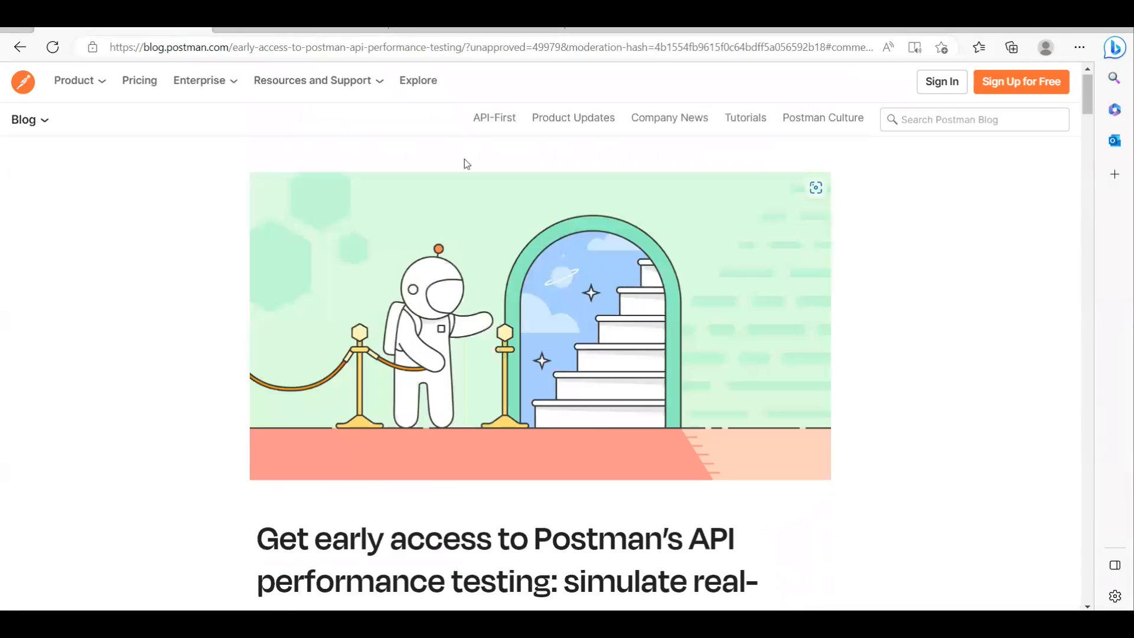
click(476, 31)
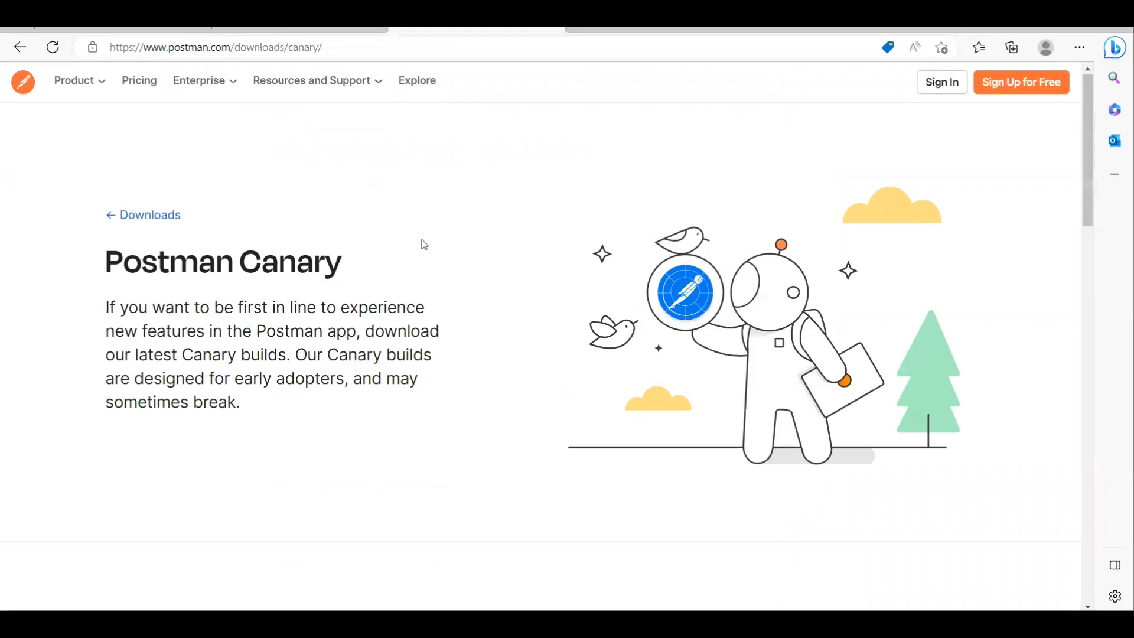
click(278, 31)
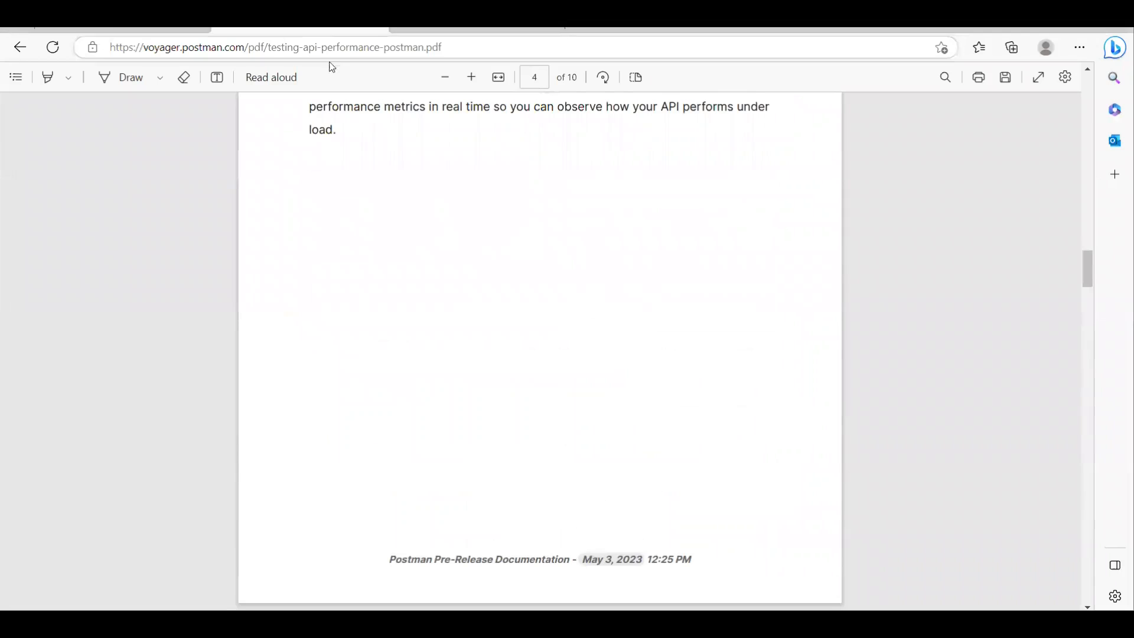
click(144, 30)
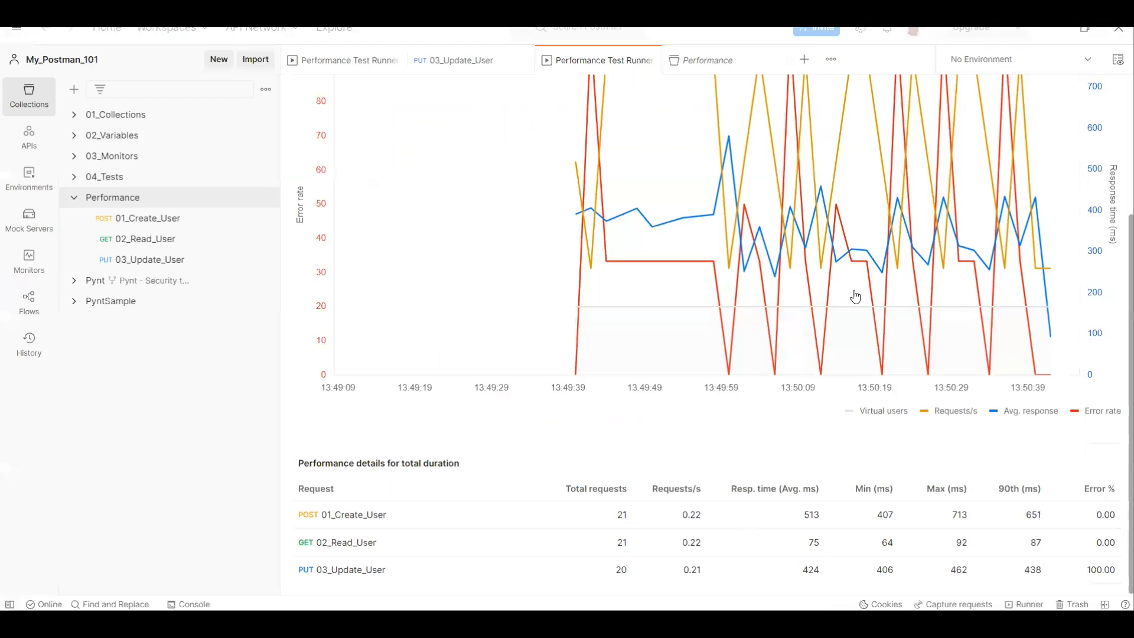
scroll(851, 292, up, 3)
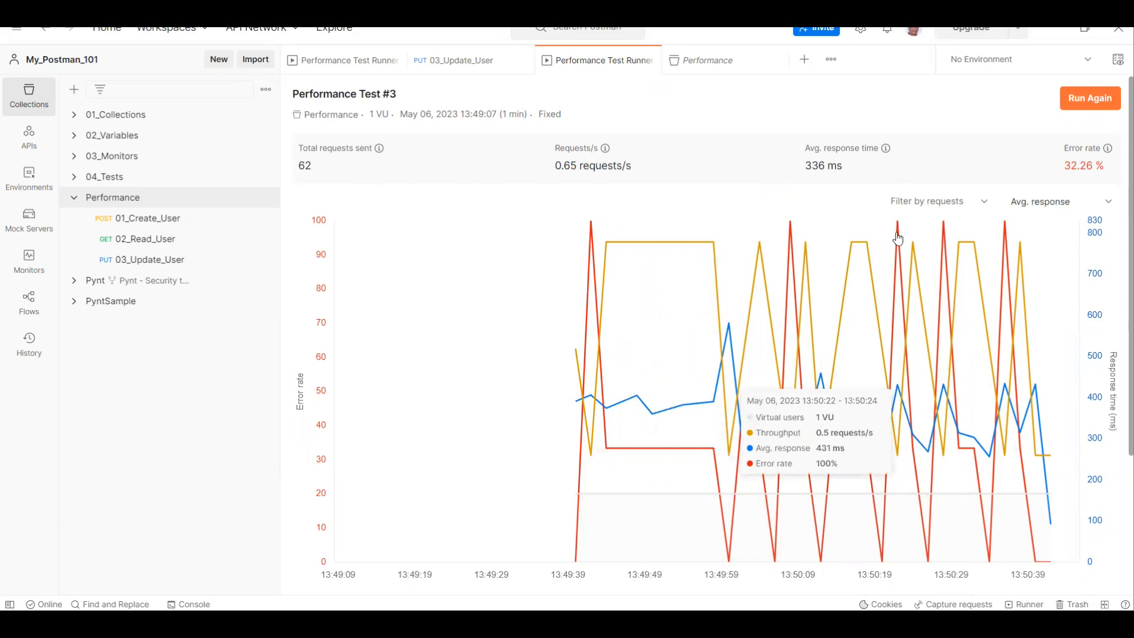
Step: Review the Performance Test #3 chart and details in Postman, then check the collection's performance runs and close the collection
scroll(883, 346, down, 3)
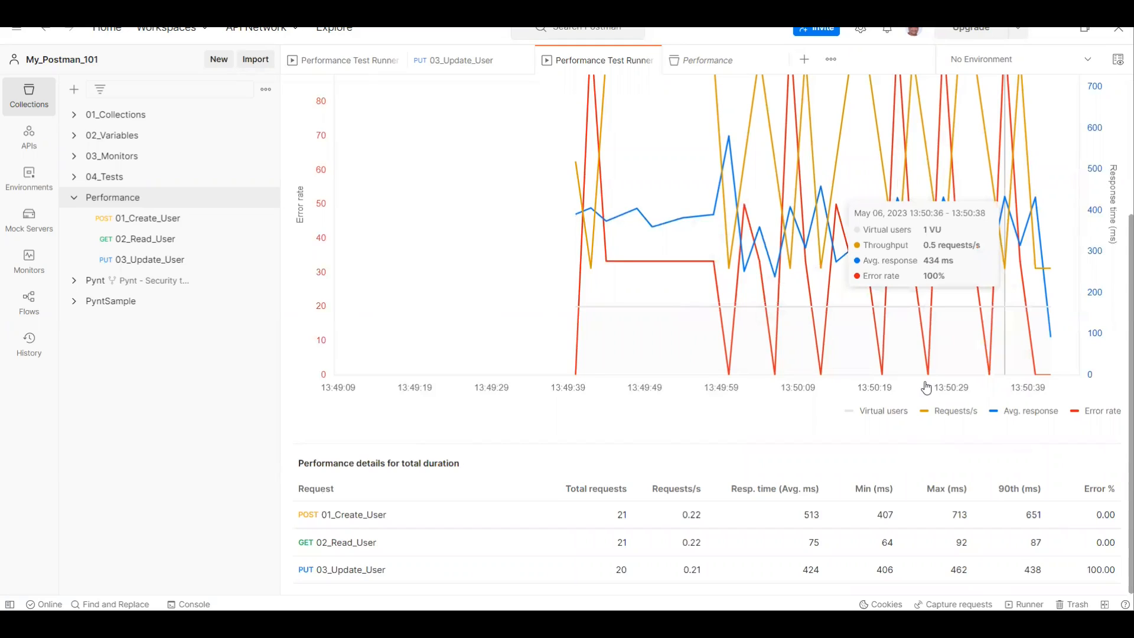
scroll(947, 452, up, 1)
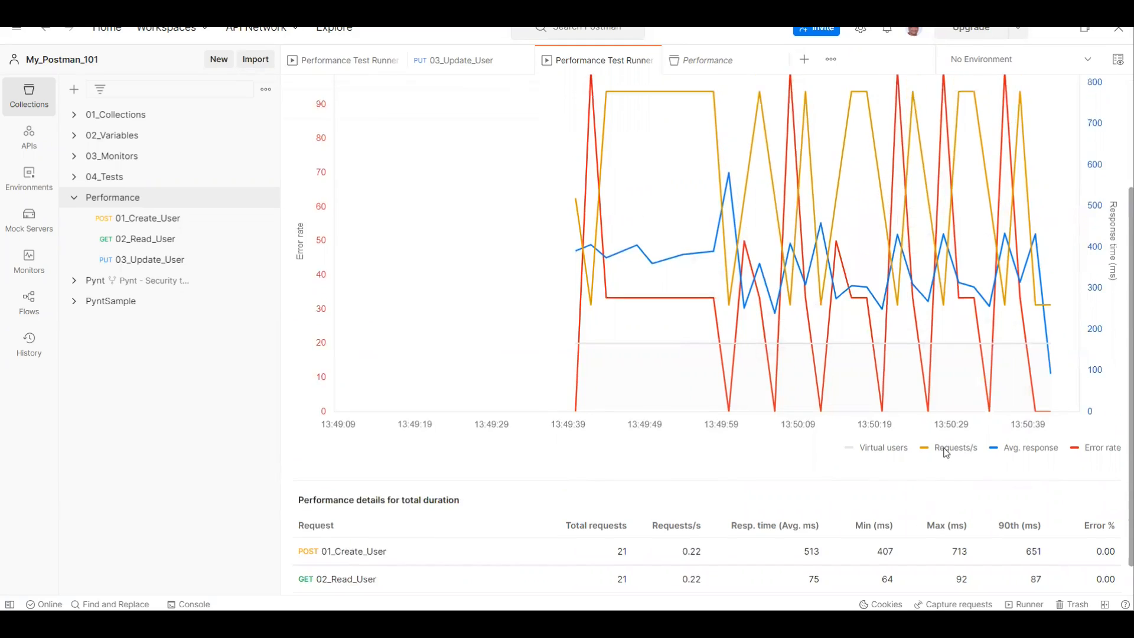
scroll(947, 452, up, 4)
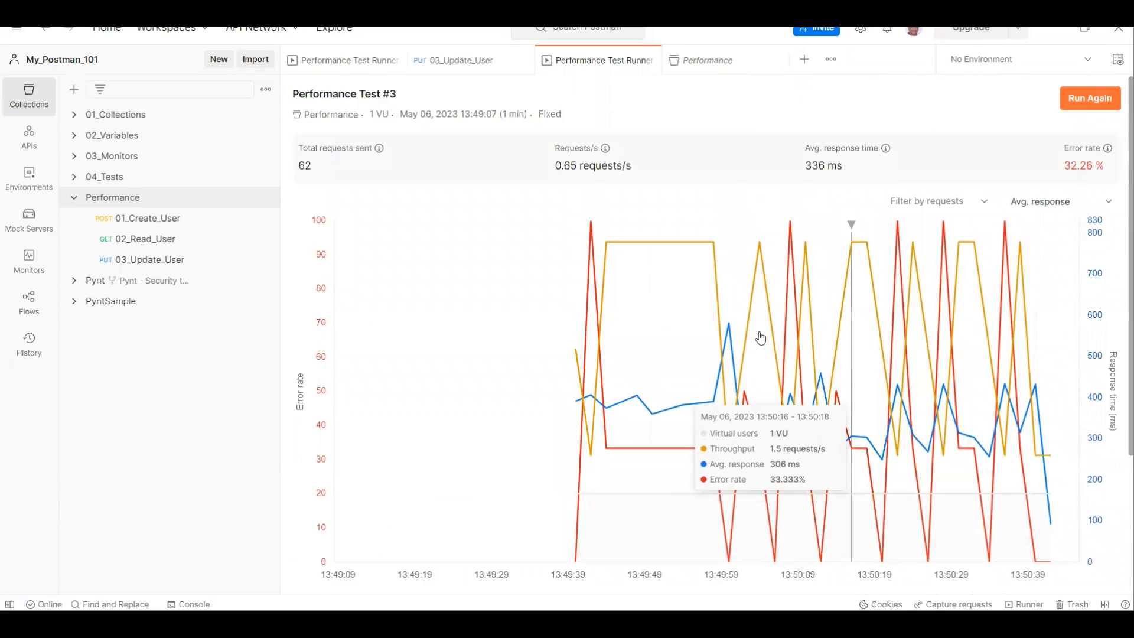
click(694, 72)
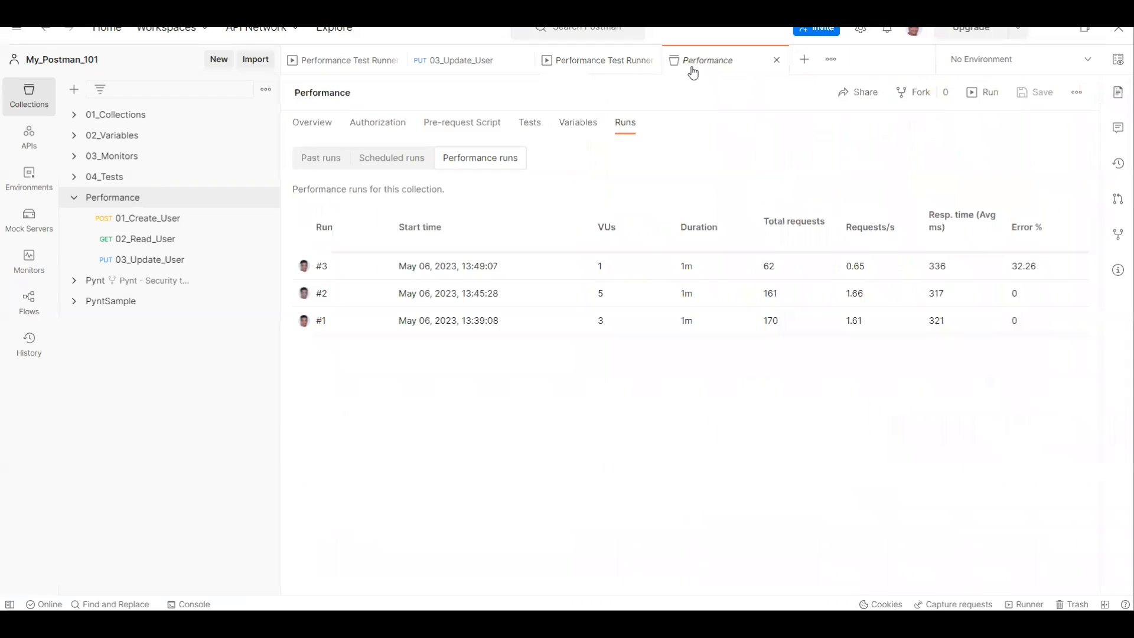
click(777, 61)
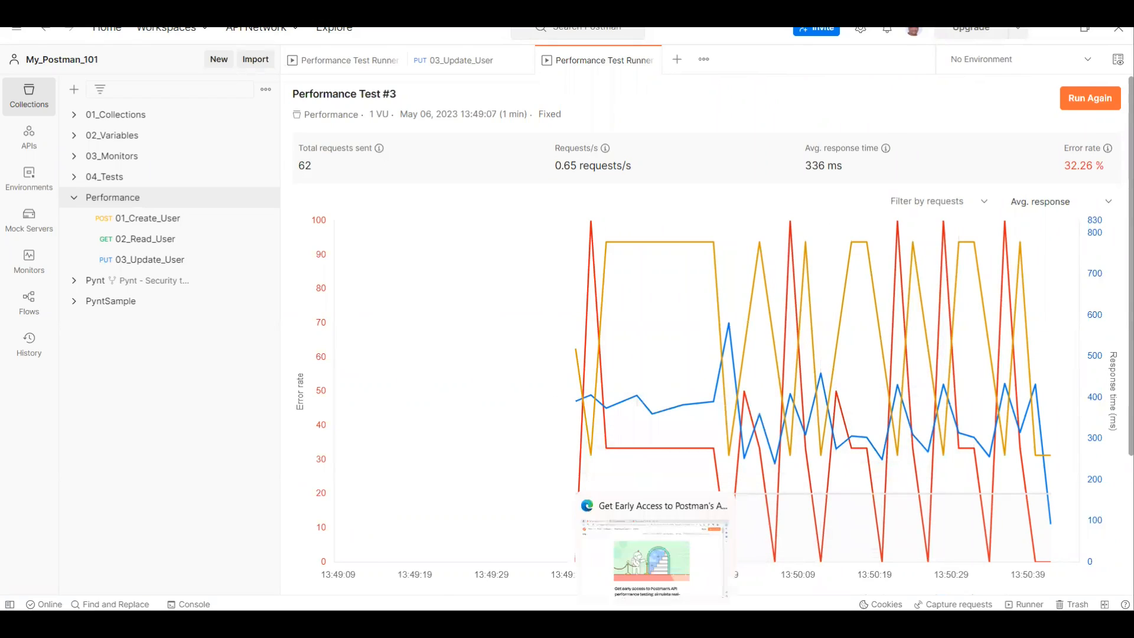
Step: Switch to the browser and go through the early-access blog post down to its feedback links and comment form
click(653, 624)
scroll(389, 411, down, 20)
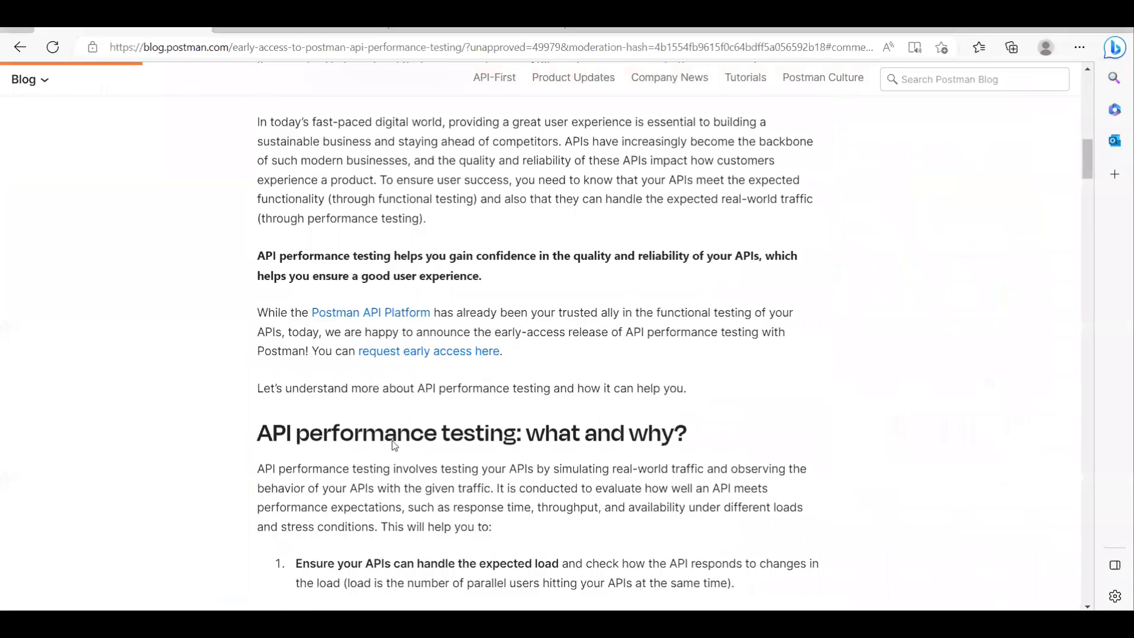
scroll(648, 275, down, 20)
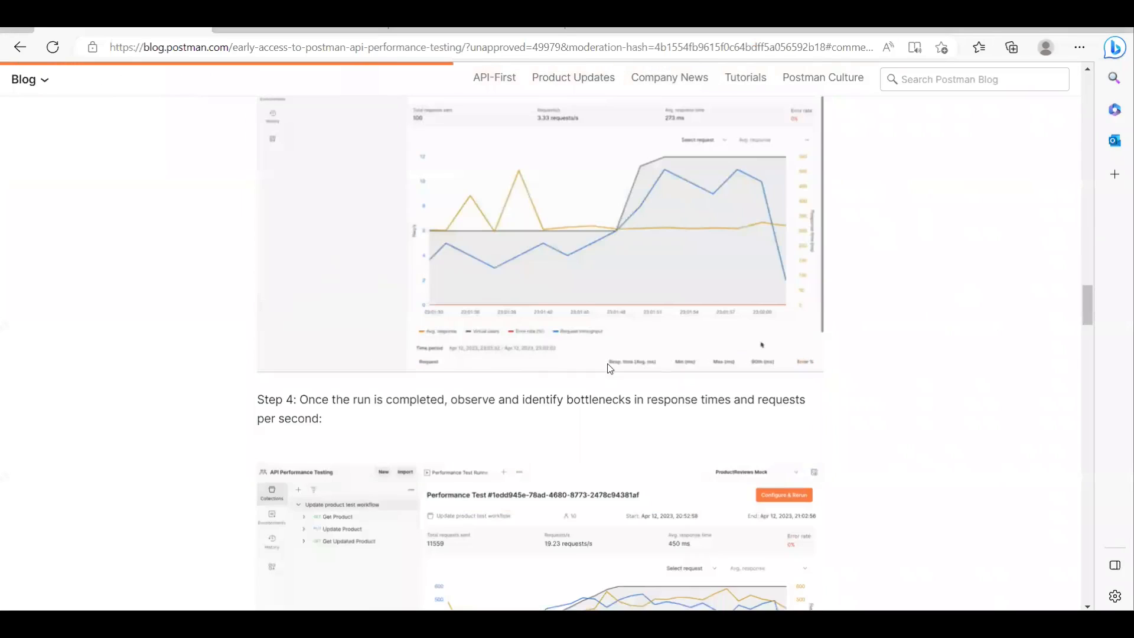
scroll(609, 379, up, 1)
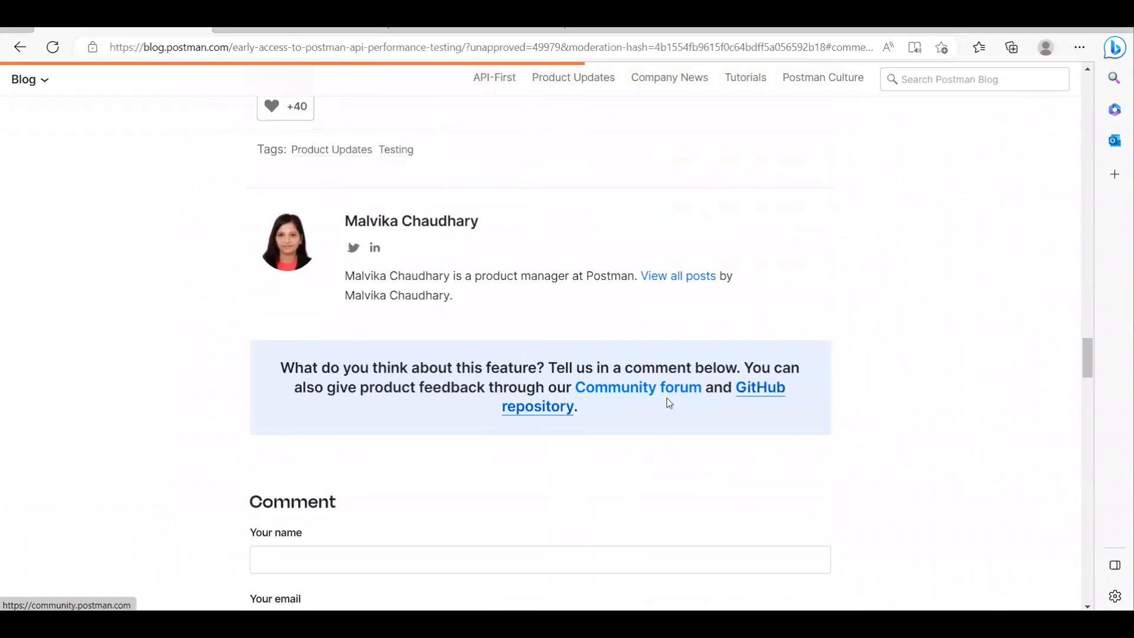
scroll(714, 398, down, 1)
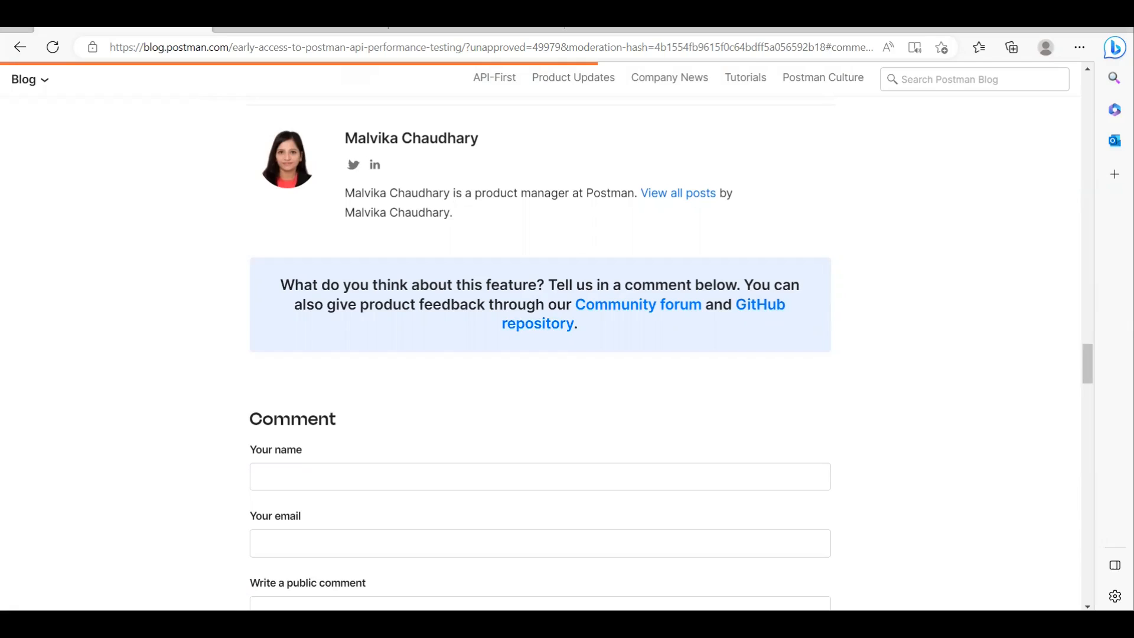
key(super+w)
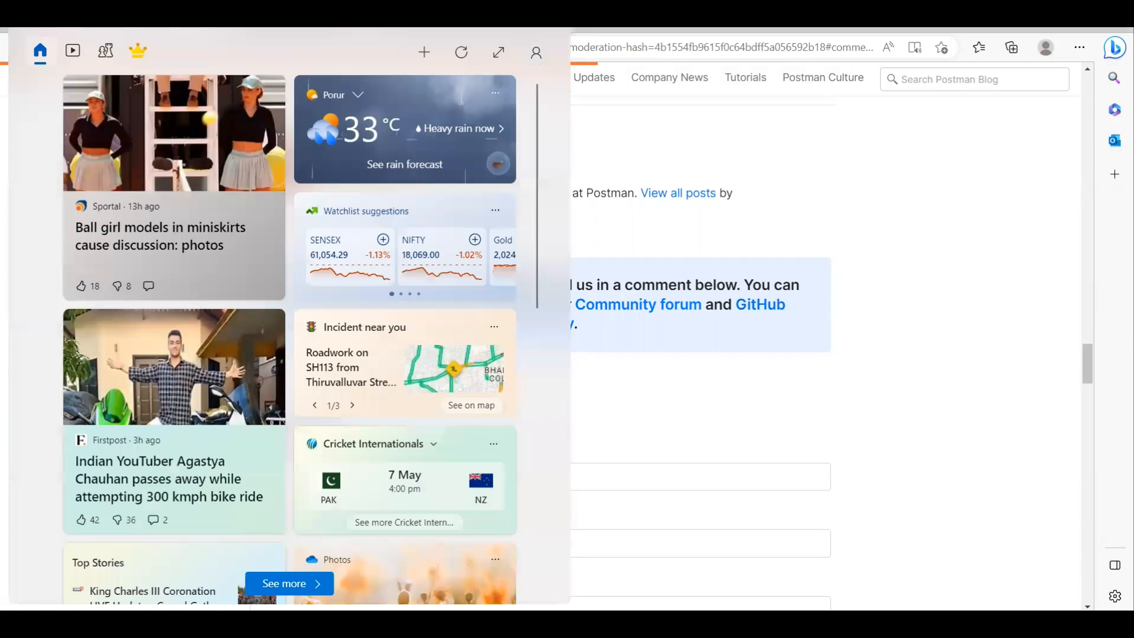